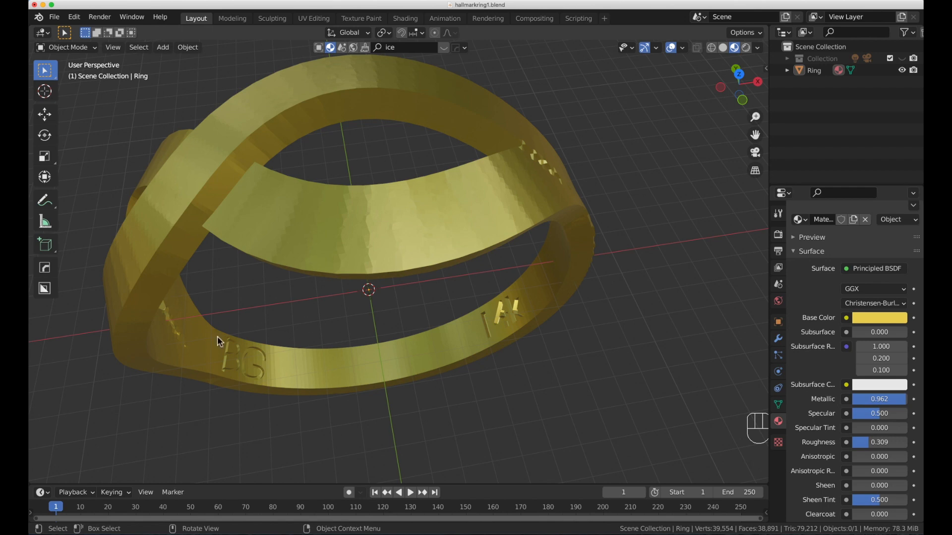
# Examine the finished gold ring and the letter hallmarks engraved along the inside of its band.
pyautogui.moveTo(327, 328); pyautogui.dragTo(287, 323, button='middle')
pyautogui.scroll(5, 262, 343)
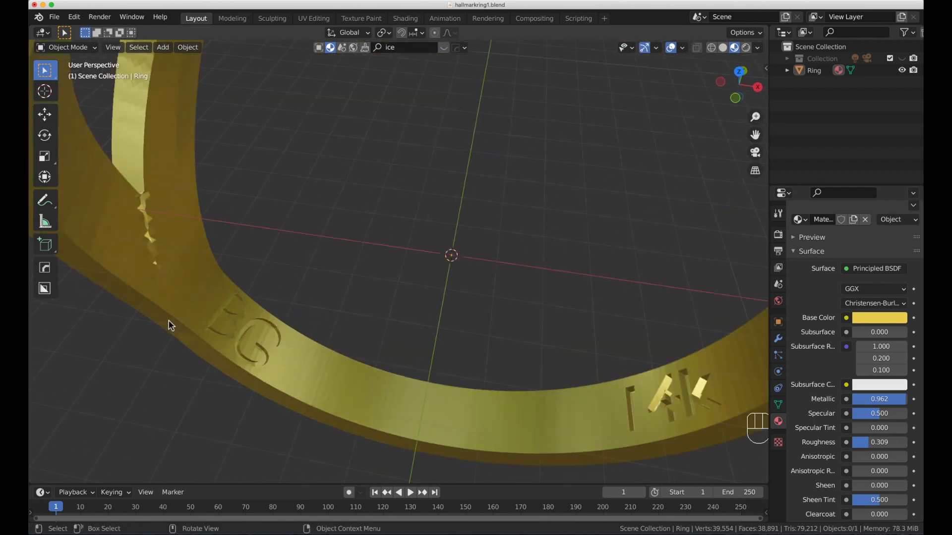
pyautogui.scroll(-5, 325, 321)
pyautogui.moveTo(237, 338); pyautogui.dragTo(259, 325, button='middle')
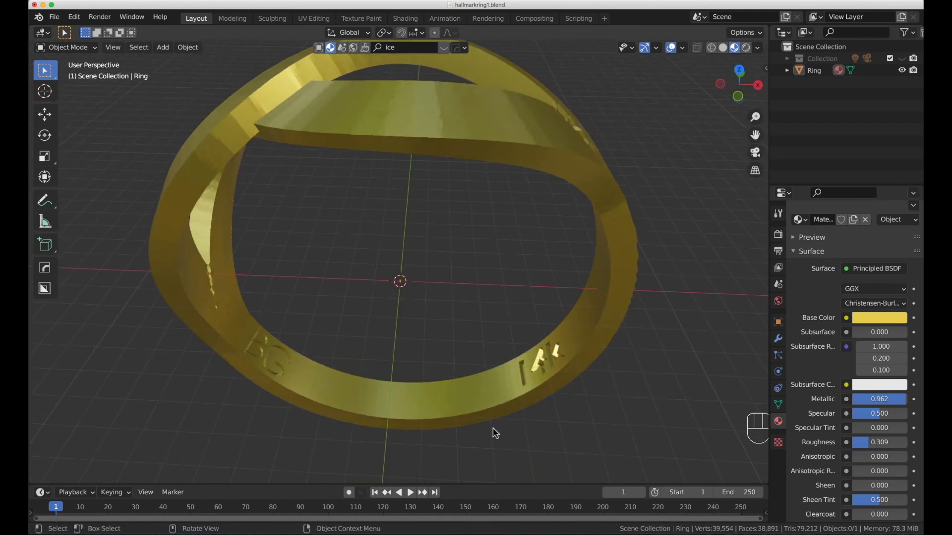
pyautogui.moveTo(495, 433); pyautogui.dragTo(508, 330, button='middle')
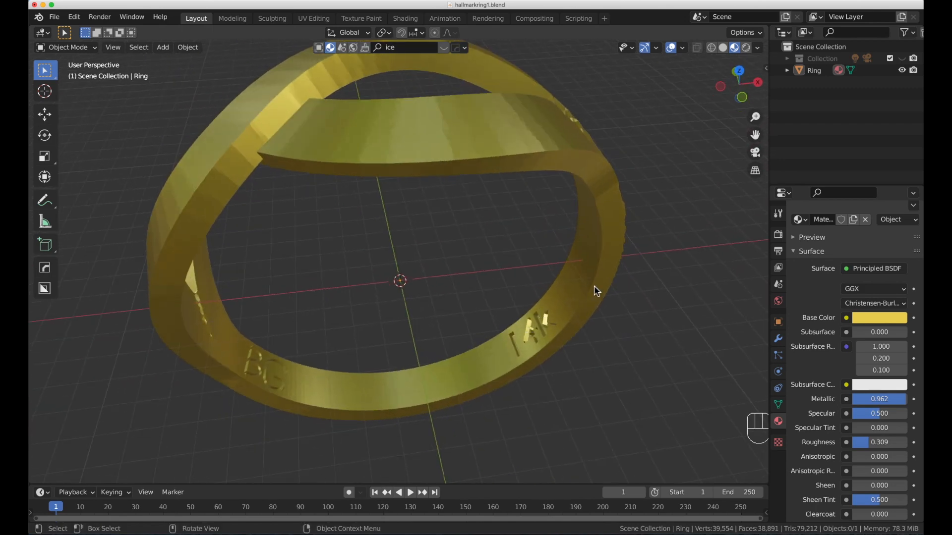
pyautogui.scroll(-3, 557, 287)
pyautogui.moveTo(558, 287); pyautogui.dragTo(451, 322, button='middle')
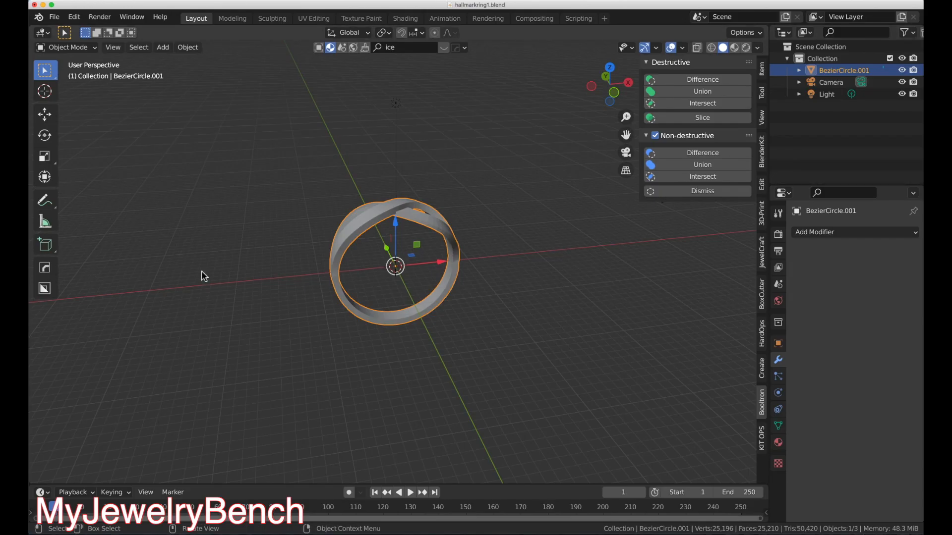
# Move the BezierCircle.001 object out of Collection into the Scene Collection and rename it Ring.
pyautogui.scroll(2, 426, 278)
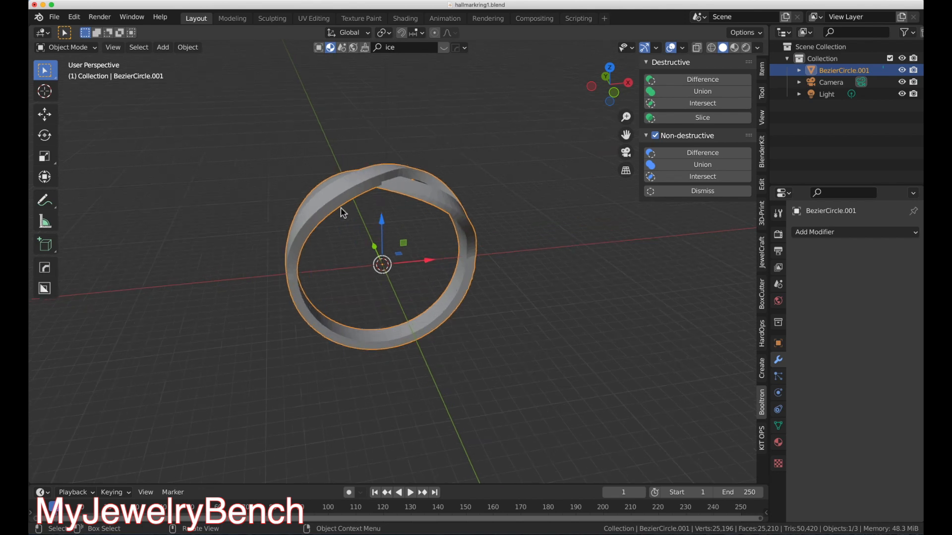
pyautogui.moveTo(342, 208); pyautogui.dragTo(346, 261, button='middle')
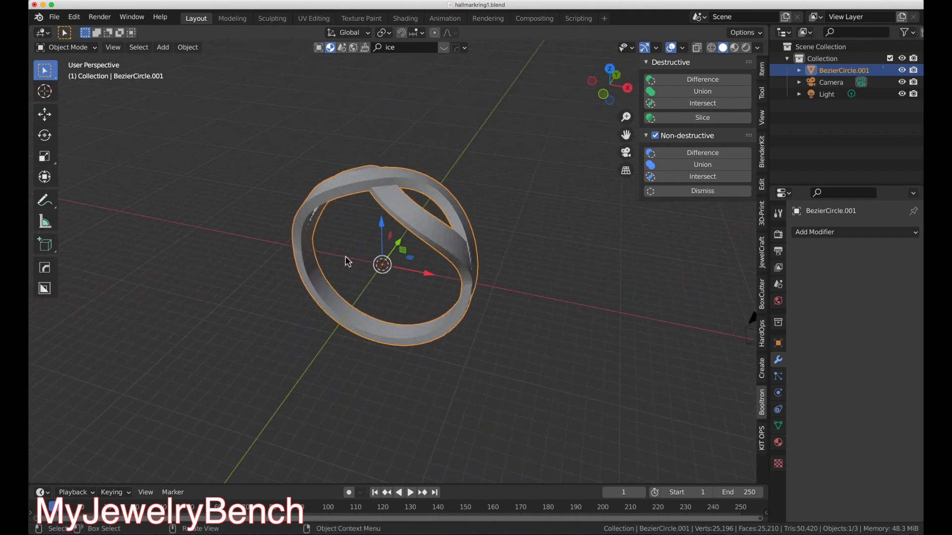
pyautogui.moveTo(450, 259); pyautogui.dragTo(368, 276, button='middle')
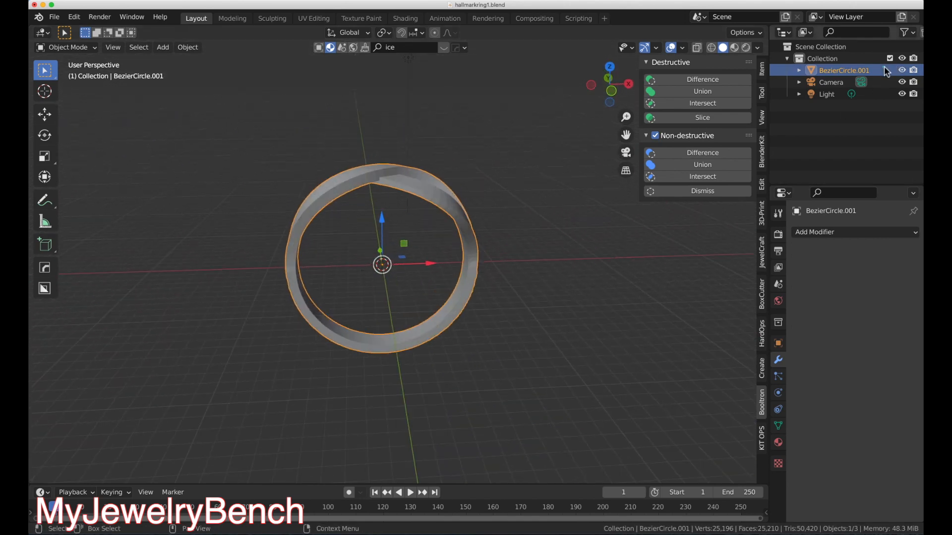
pyautogui.moveTo(865, 74); pyautogui.dragTo(793, 130)
pyautogui.doubleClick(827, 94)
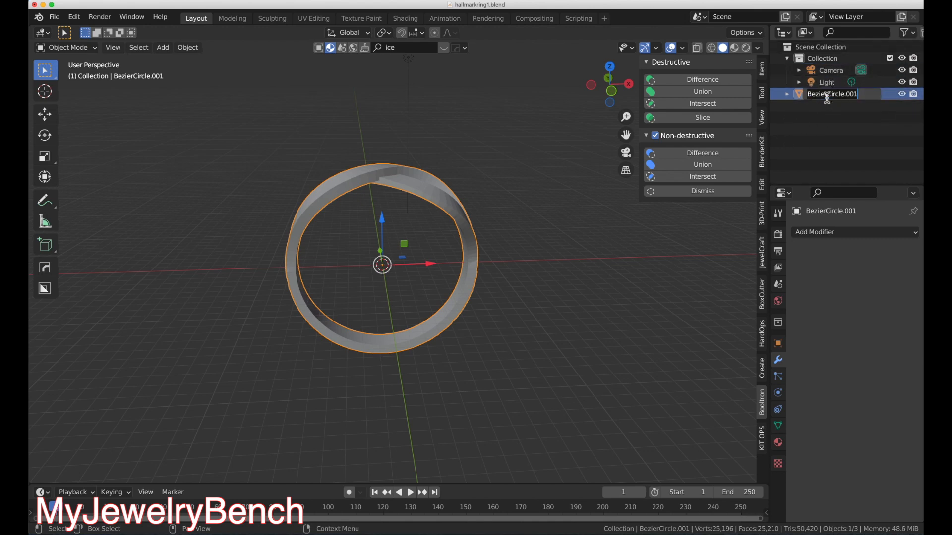
pyautogui.write('Ring')
pyautogui.press('Return')
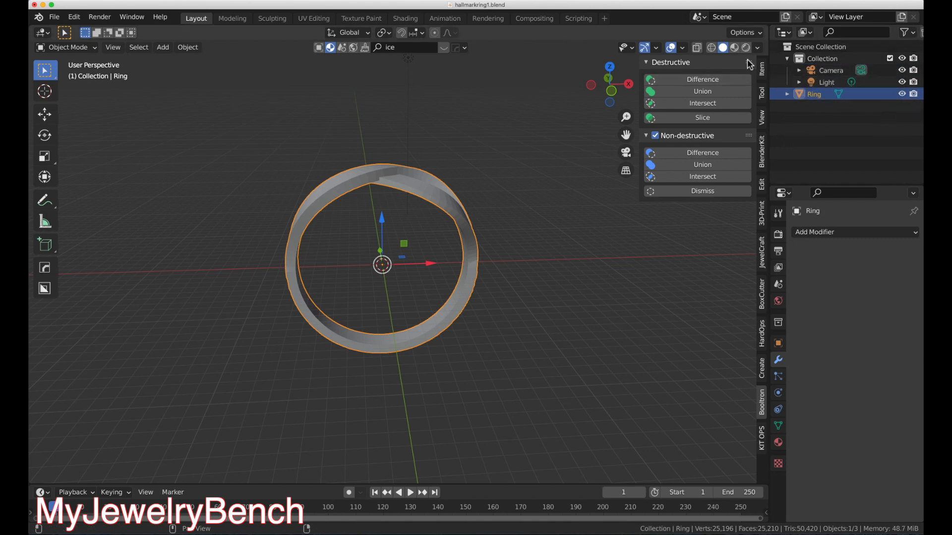
# Collapse and hide the Collection holding the camera and light, and hide the ring to clear the viewport.
pyautogui.click(787, 58)
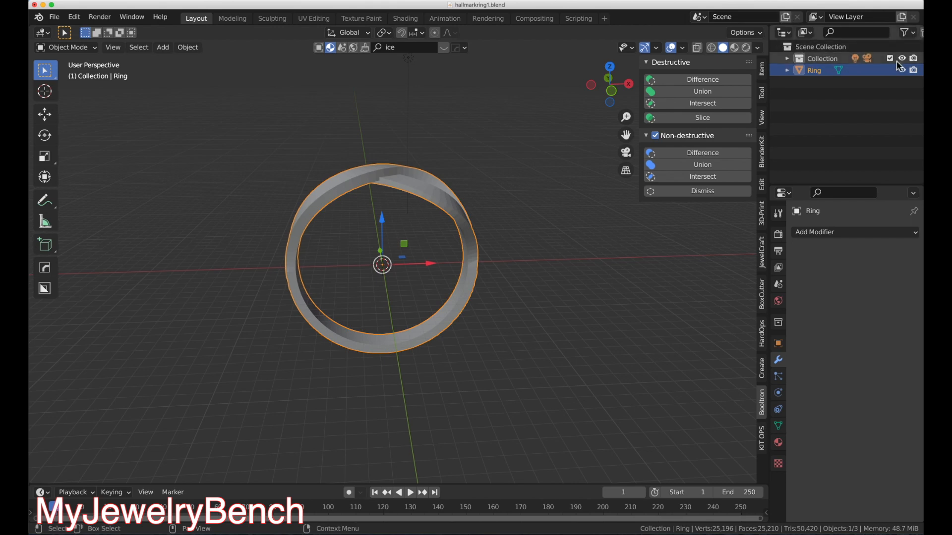
pyautogui.click(902, 58)
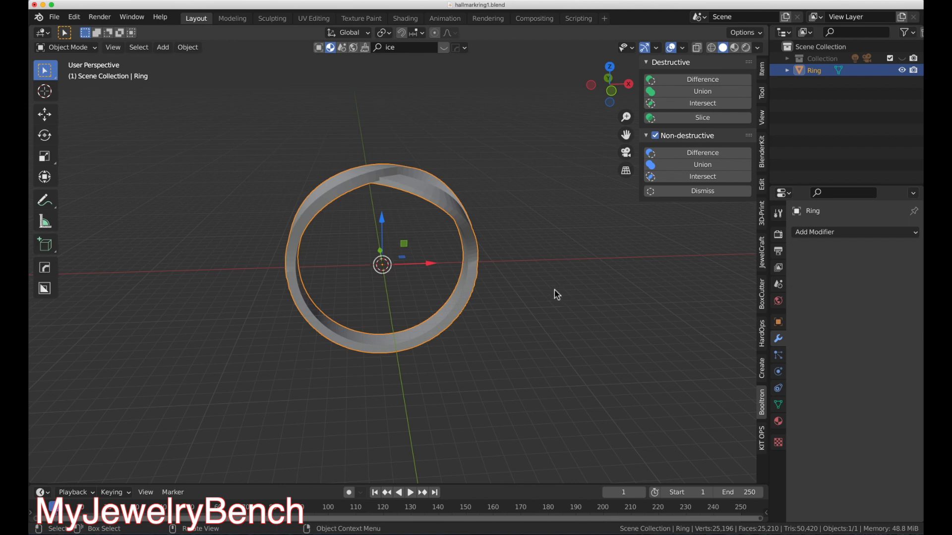
pyautogui.moveTo(446, 300); pyautogui.dragTo(356, 314, button='middle')
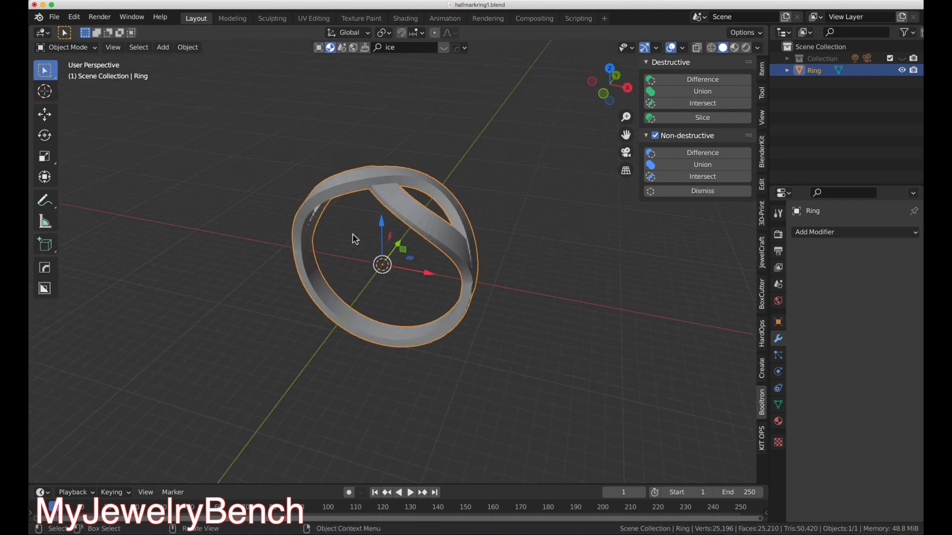
pyautogui.moveTo(369, 268); pyautogui.dragTo(394, 267, button='middle')
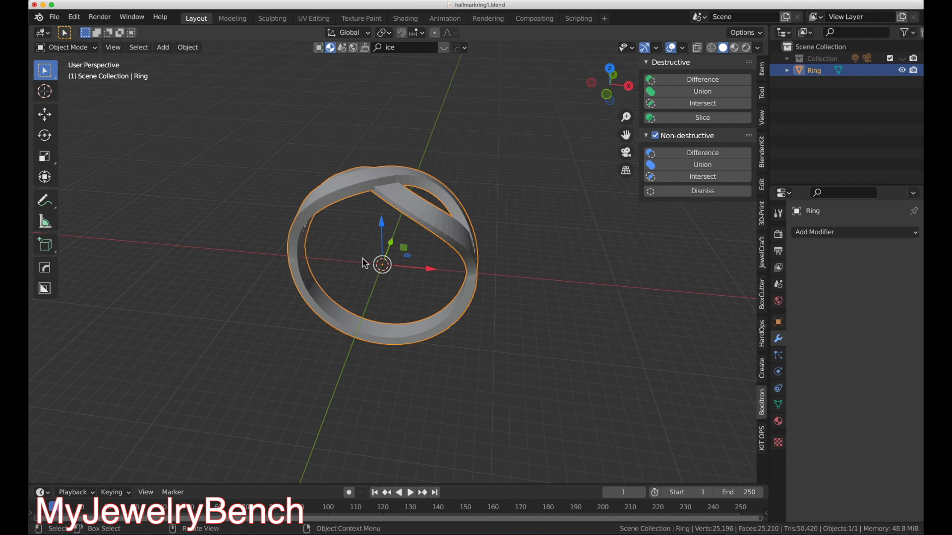
pyautogui.moveTo(417, 258)
pyautogui.mouseDown(button='middle')
pyautogui.moveTo(406, 253)
pyautogui.moveTo(430, 256)
pyautogui.mouseUp(button='middle')
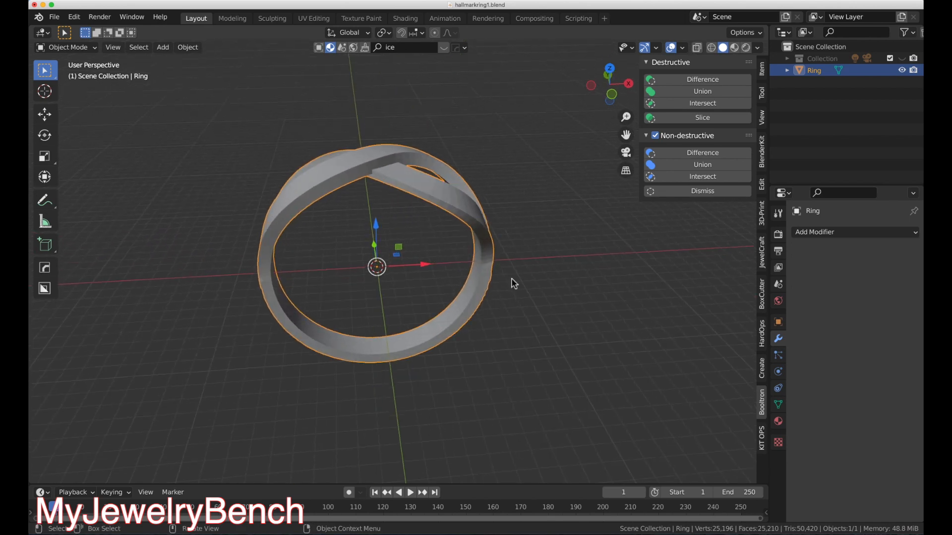
pyautogui.moveTo(285, 266); pyautogui.dragTo(425, 292, button='middle')
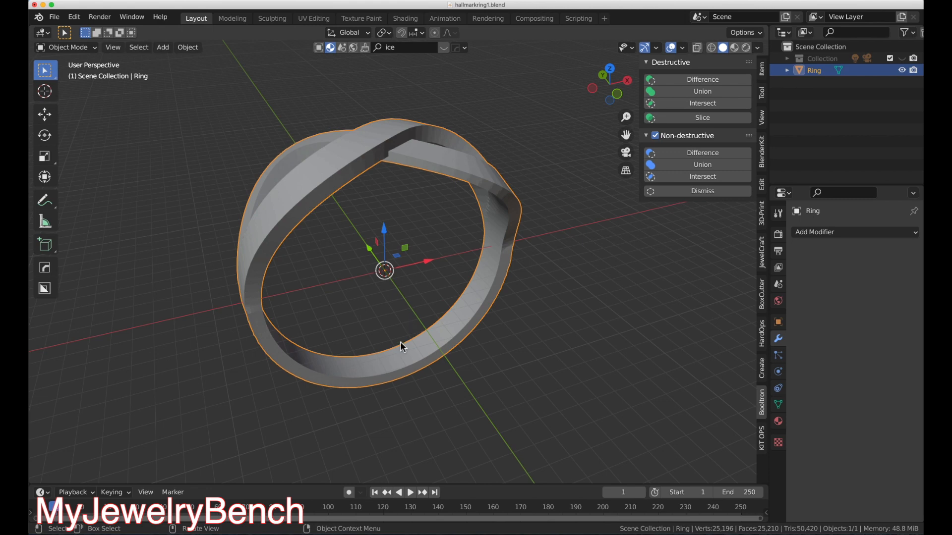
pyautogui.press('h')
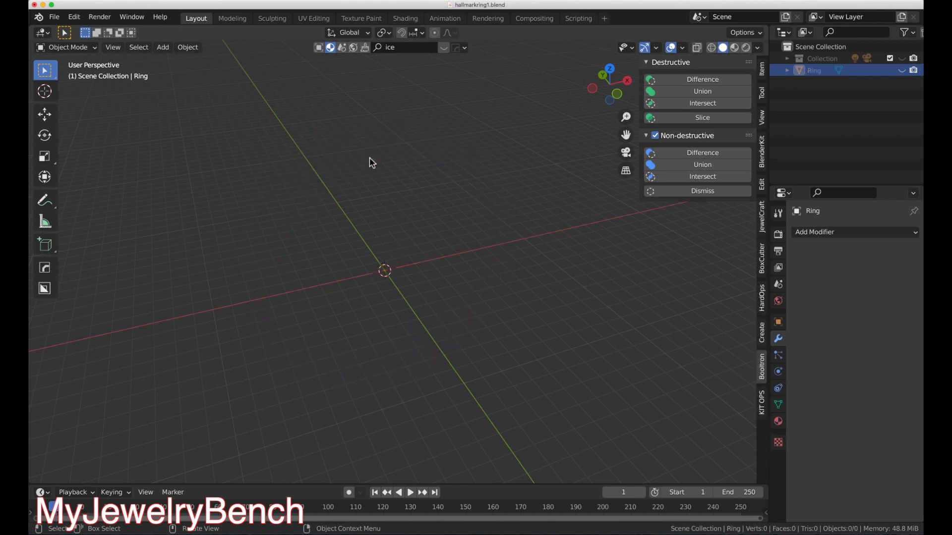
# Add a Path curve at the world origin in the top orthographic view.
pyautogui.press('KP_7')
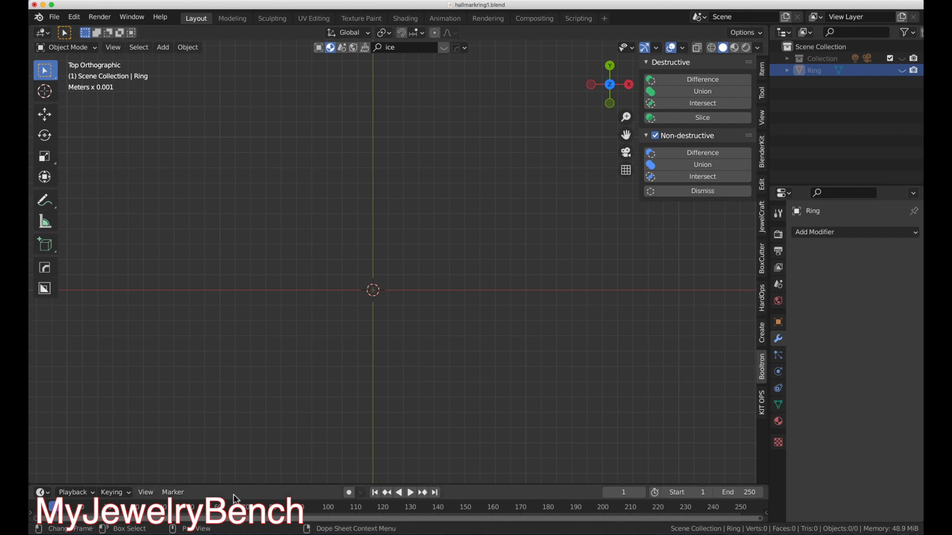
pyautogui.scroll(3, 434, 253)
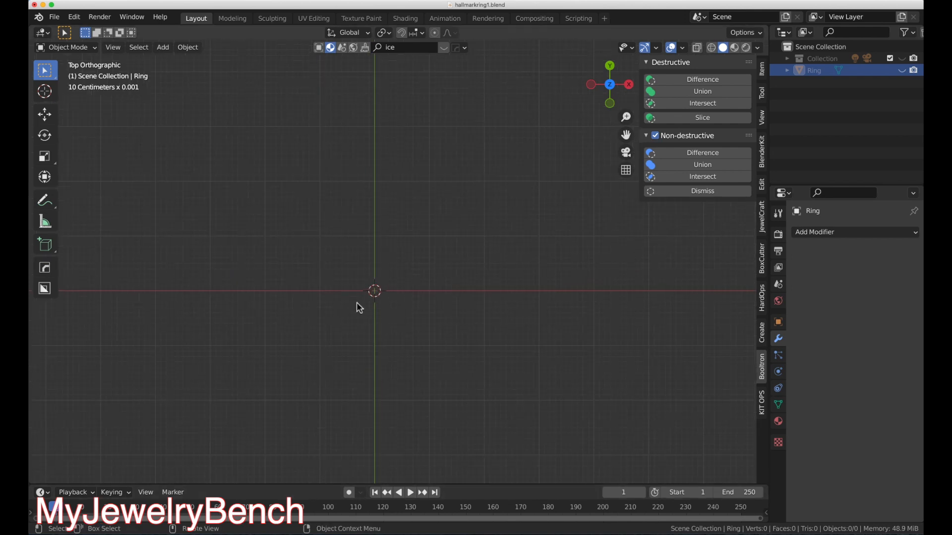
pyautogui.press('`')
pyautogui.click(352, 236)
pyautogui.press('shift')
pyautogui.hotkey('shift', 'a')
pyautogui.moveTo(400, 312)
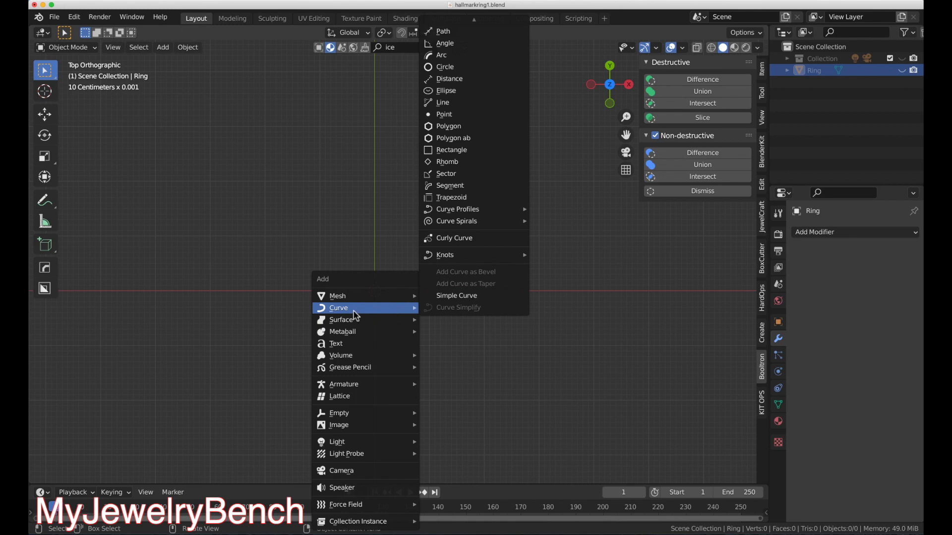
pyautogui.click(456, 36)
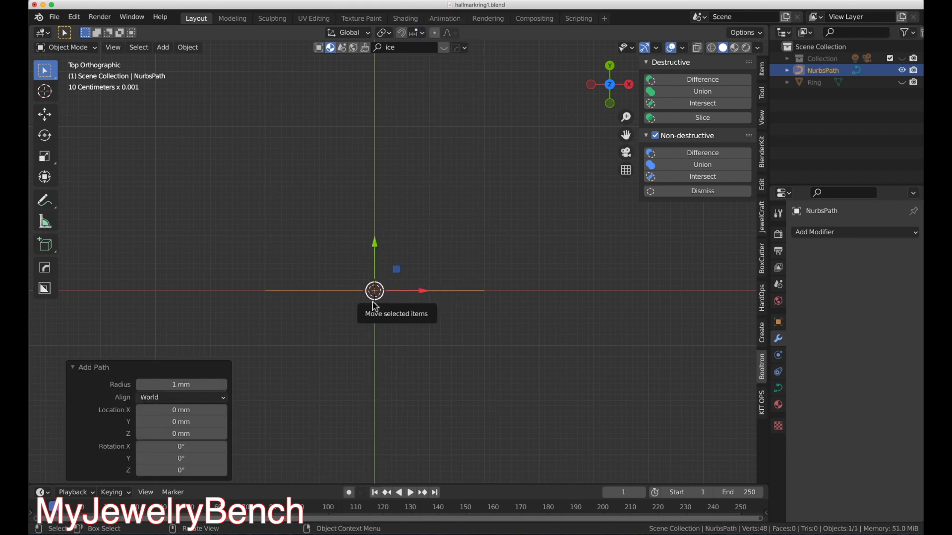
# Rotate the path 90° about the Z axis, plus a further tilt of about -10.1° to slant it.
pyautogui.write('rz90')
pyautogui.press('Return')
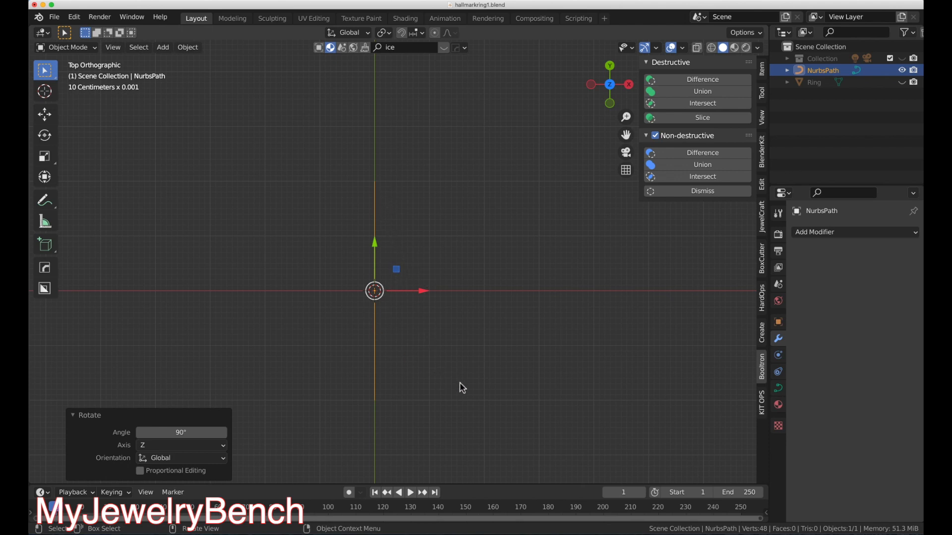
pyautogui.press('r')
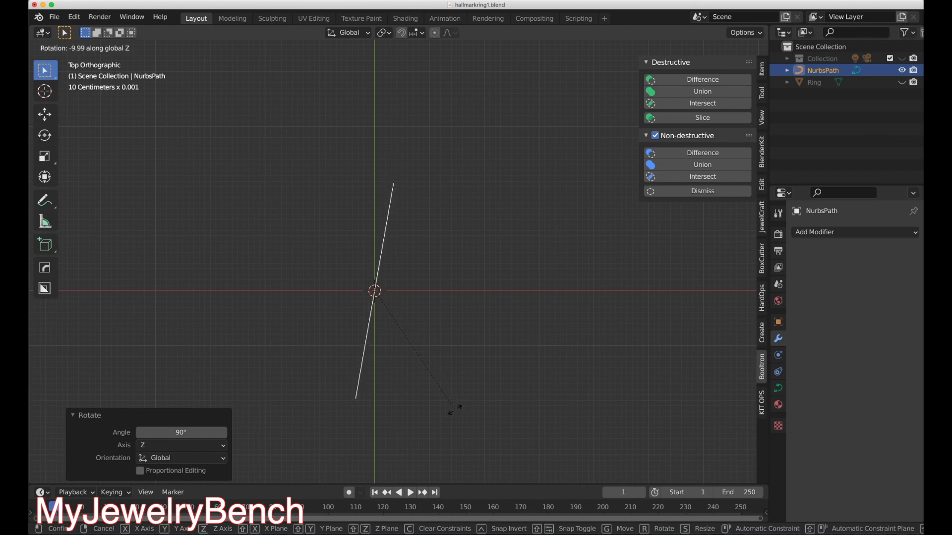
pyautogui.click(453, 412)
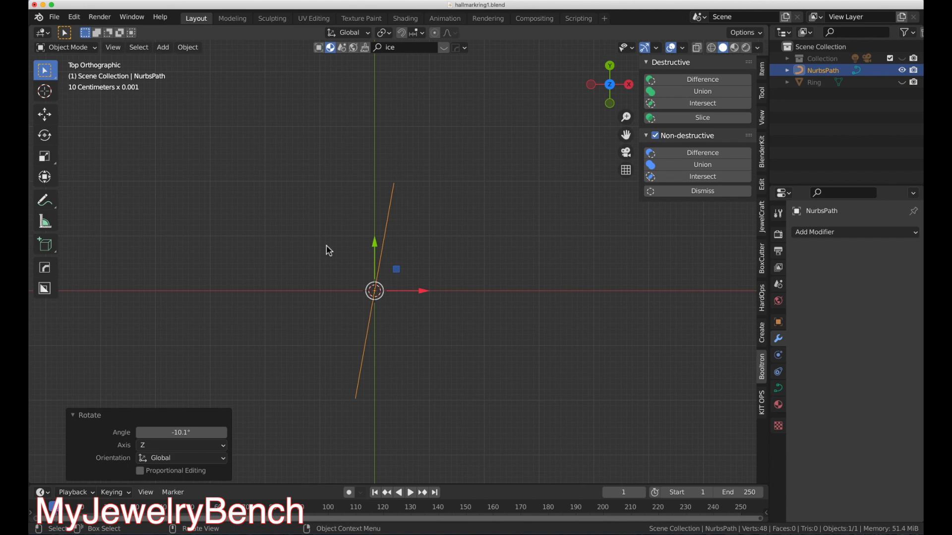
# Add a second Path curve and move it about 1.56 mm in X and 1.15 mm in Y.
pyautogui.hotkey('shift', 'a')
pyautogui.moveTo(317, 154)
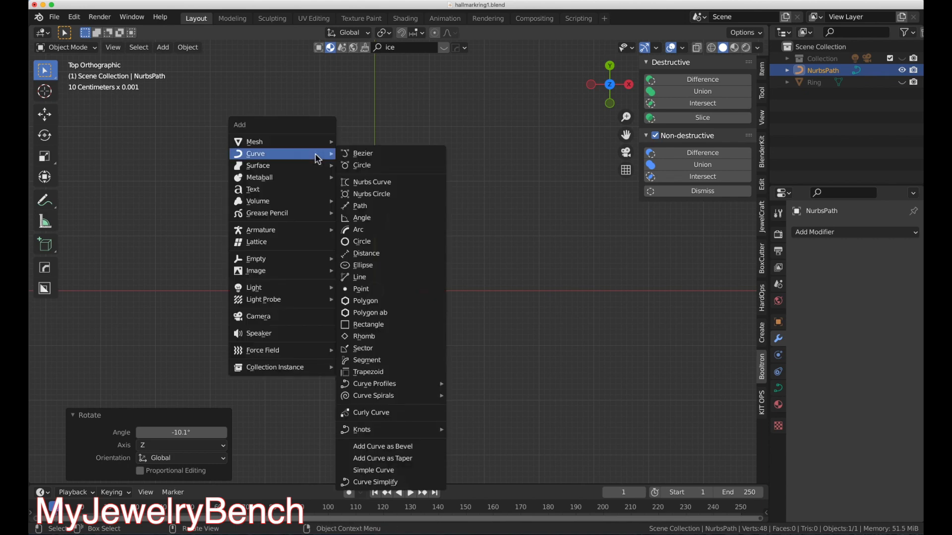
pyautogui.click(403, 206)
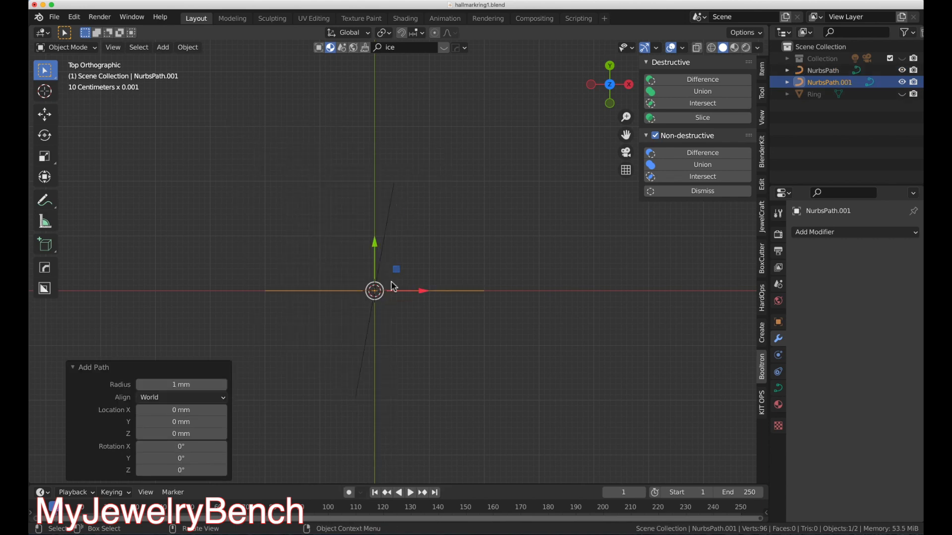
pyautogui.moveTo(374, 294); pyautogui.dragTo(460, 232)
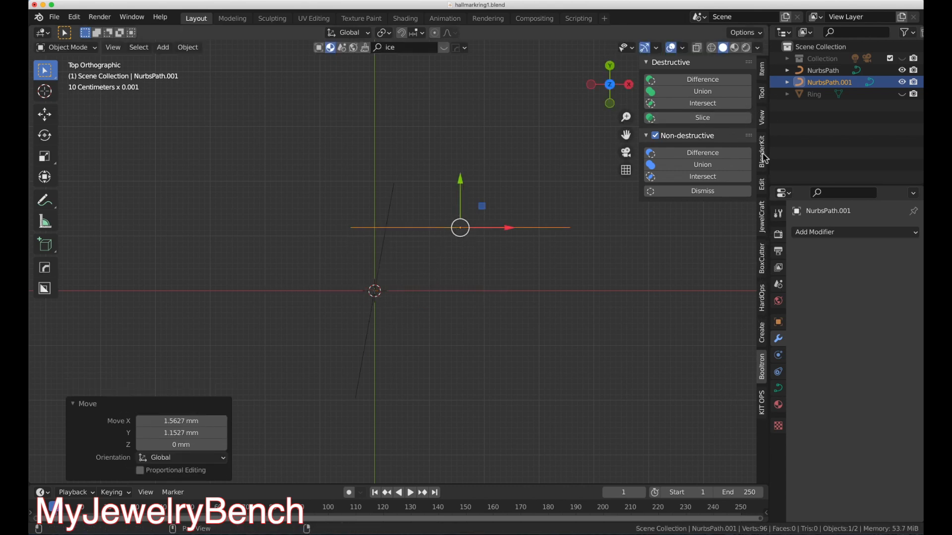
# Enable the Screencast Keys display and collapse its settings.
pyautogui.click(762, 93)
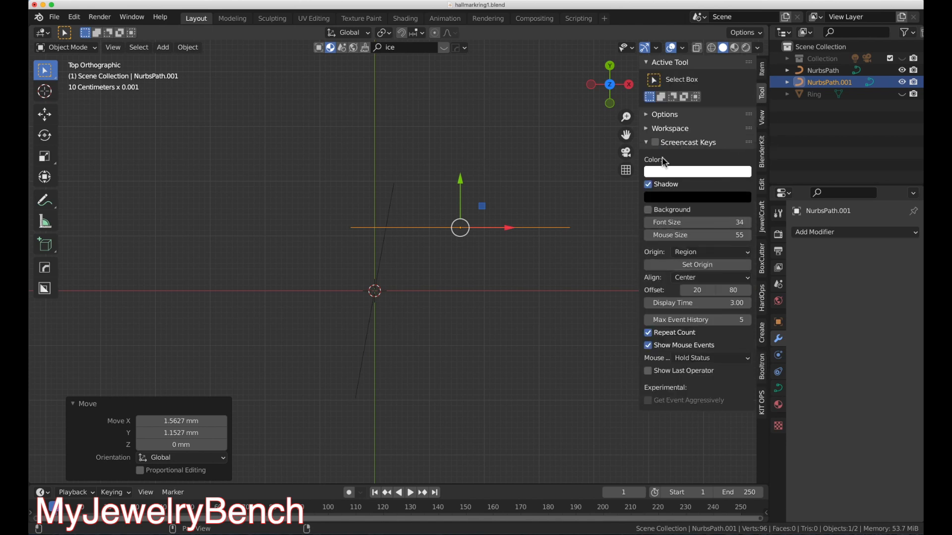
pyautogui.click(655, 143)
pyautogui.click(467, 384)
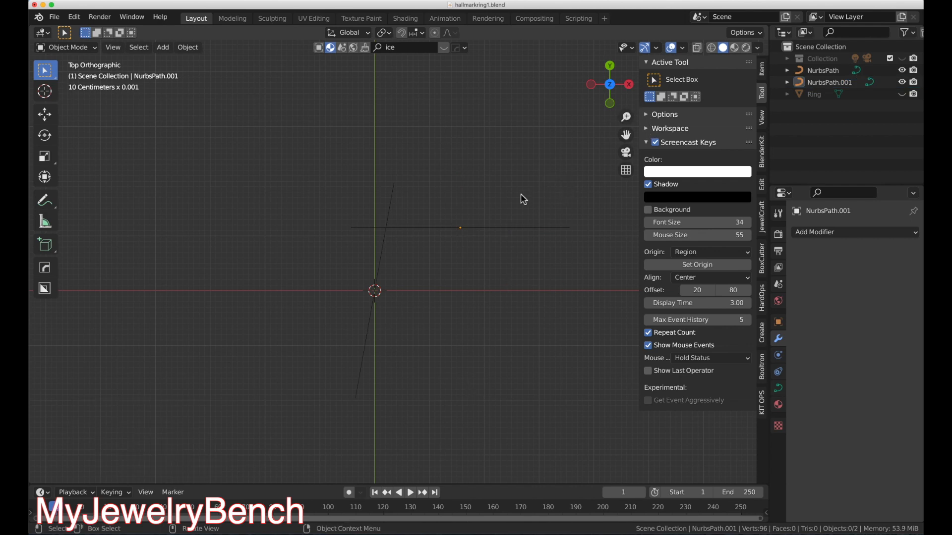
pyautogui.scroll(-1, 379, 341)
pyautogui.press('a')
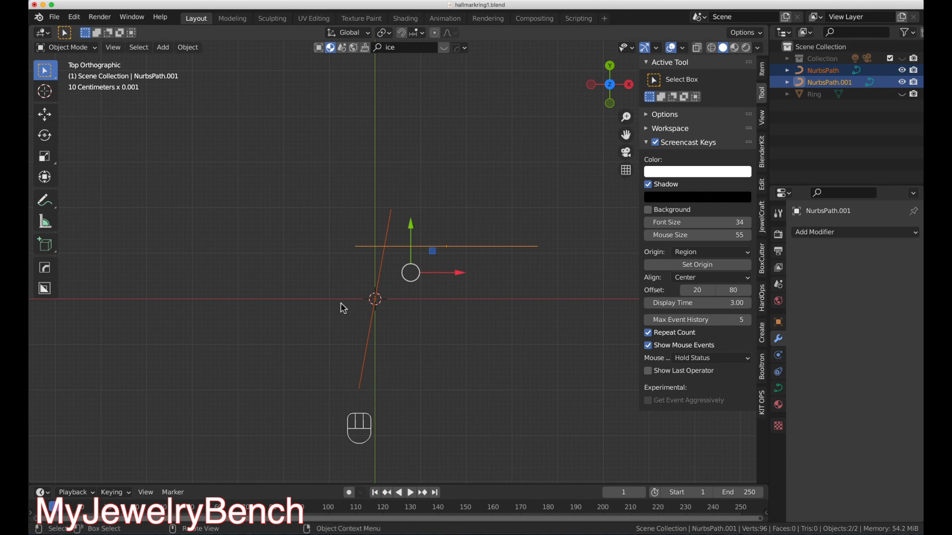
pyautogui.scroll(1, 366, 341)
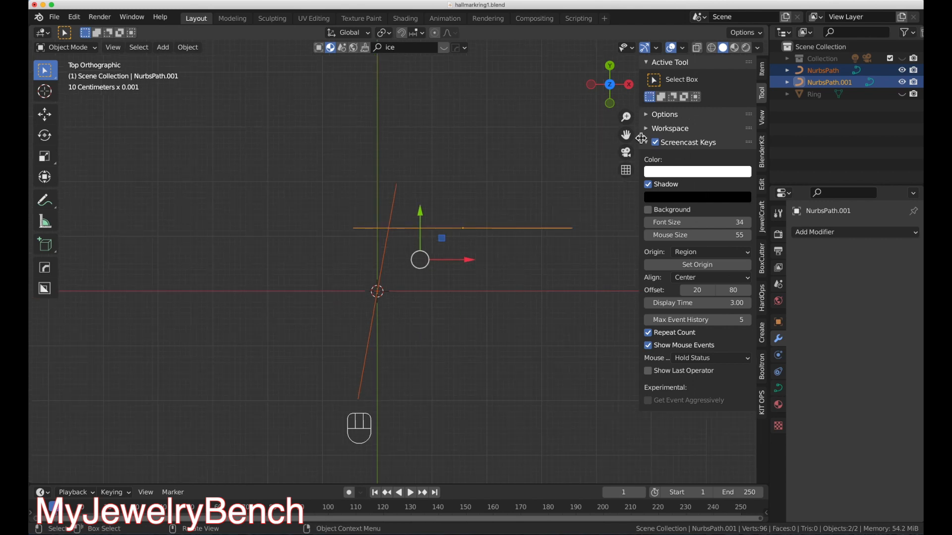
pyautogui.click(647, 144)
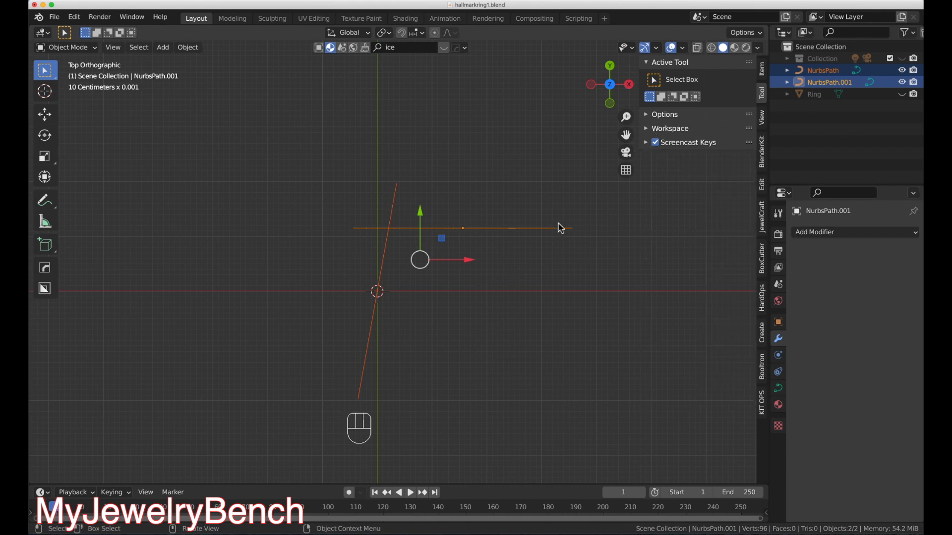
# Move the horizontal path a further 0.73 mm or so in X and 0.43 mm in Y, starting it near the slanted path's upper end.
pyautogui.click(462, 227)
pyautogui.click(458, 228)
pyautogui.click(460, 229)
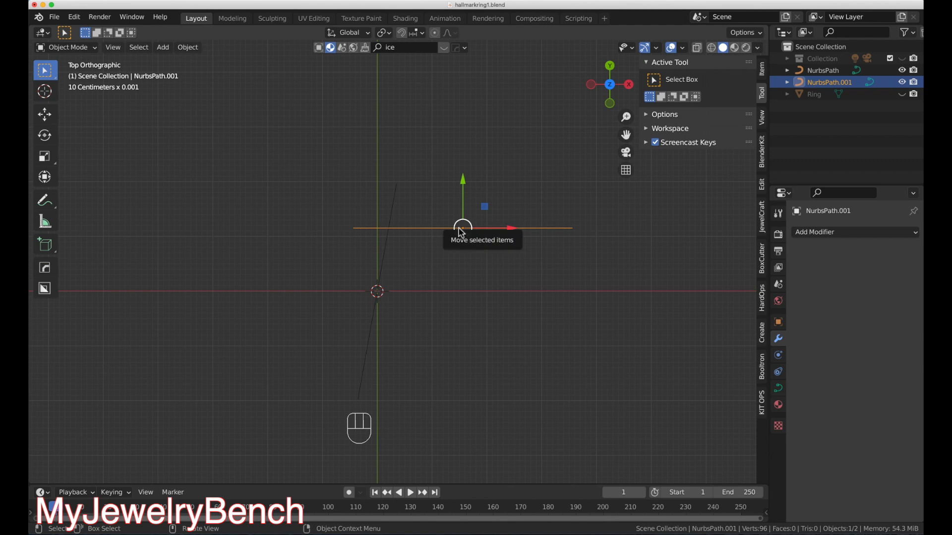
pyautogui.press('g')
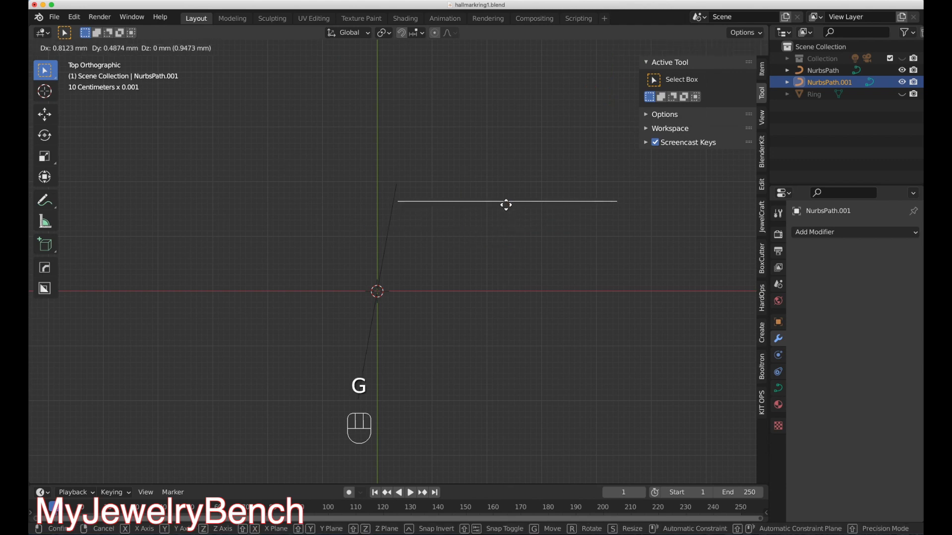
pyautogui.click(500, 207)
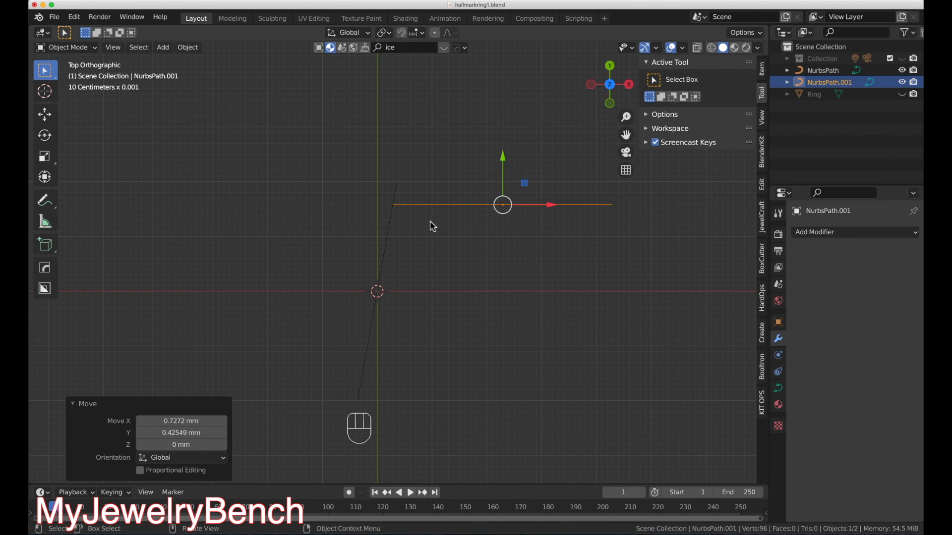
# Move the horizontal path's far end control point back onto the slanted path at the origin.
pyautogui.press('Tab')
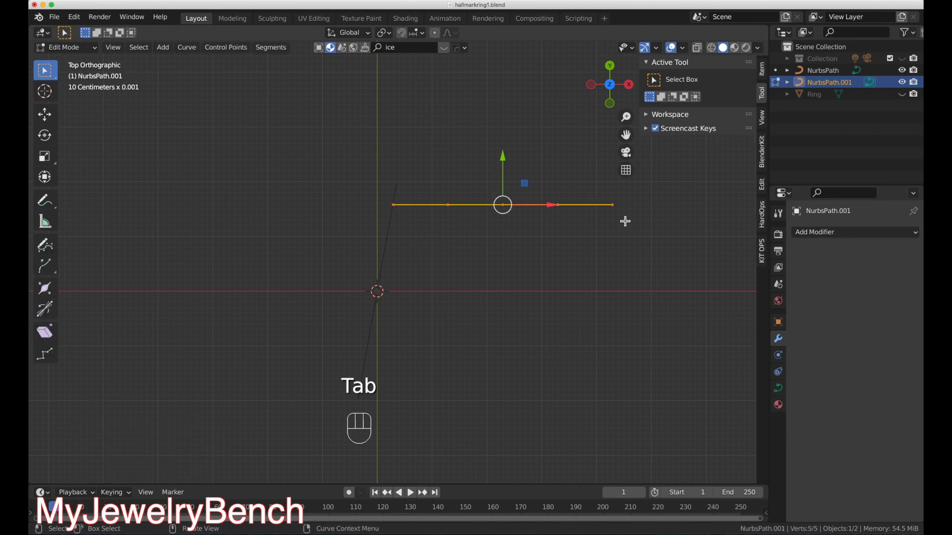
pyautogui.click(617, 207)
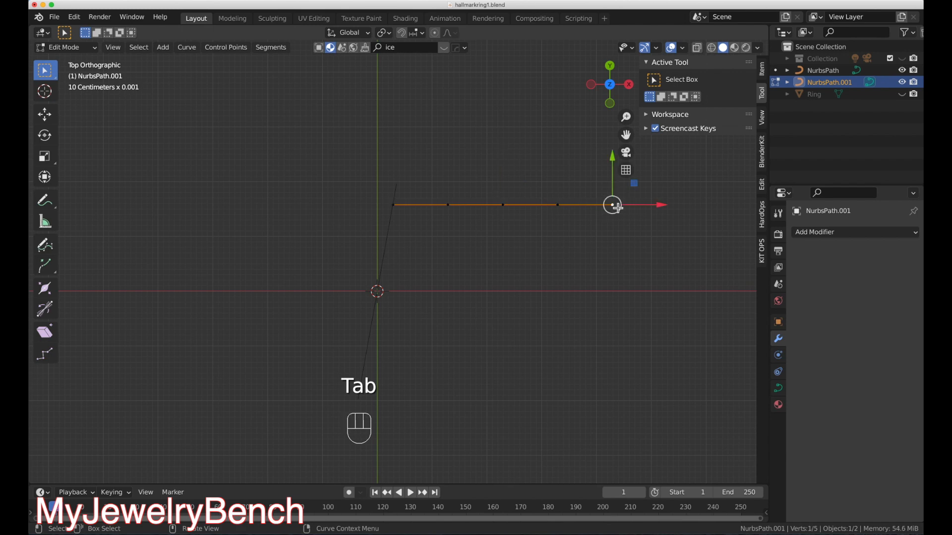
pyautogui.press('g')
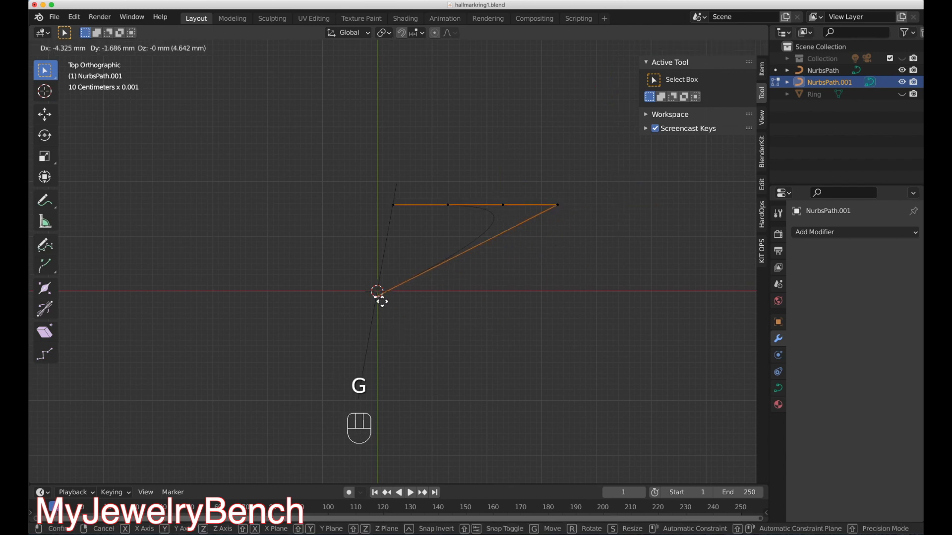
pyautogui.click(381, 300)
# Move the control point before that end about -1.29 mm in X and -1.45 mm in Y, rounding the upper bowl of the B.
pyautogui.click(564, 209)
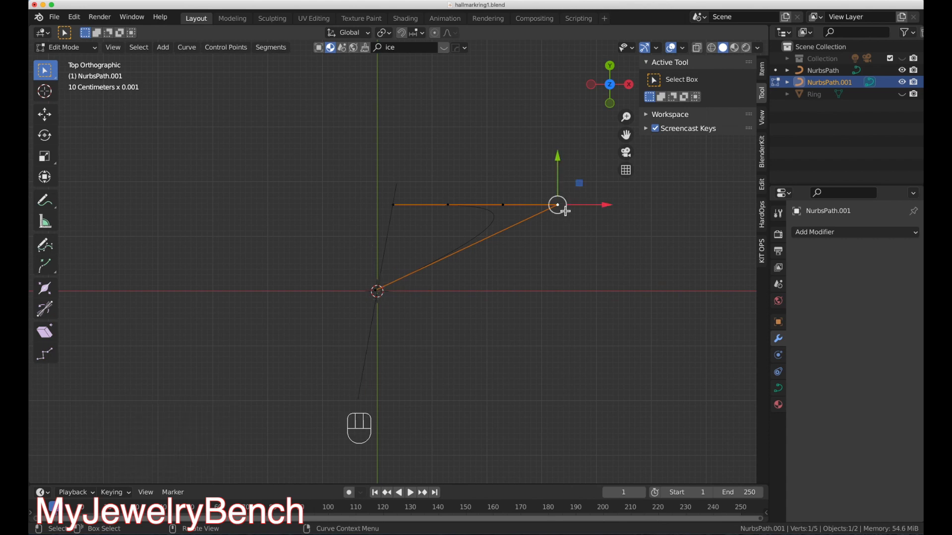
pyautogui.press('g')
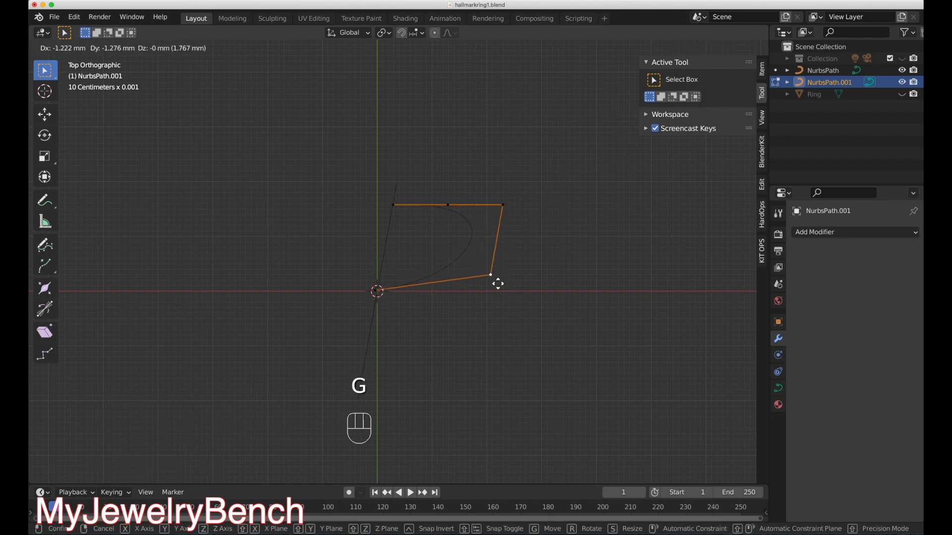
pyautogui.click(496, 291)
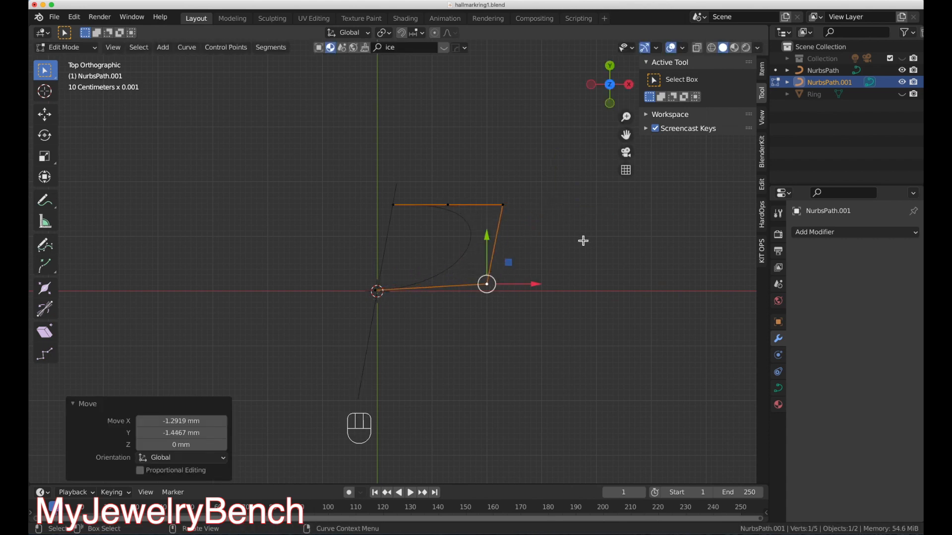
pyautogui.click(581, 240)
pyautogui.press('Tab')
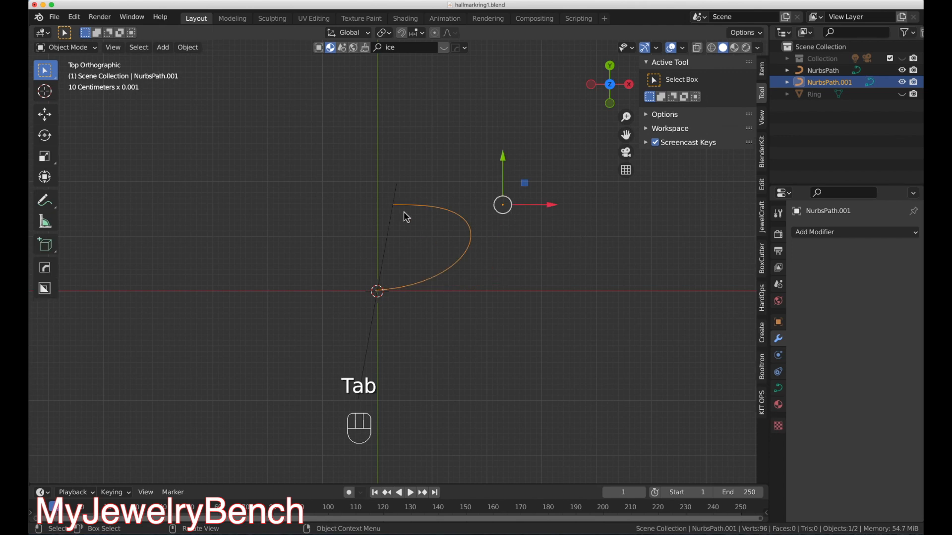
pyautogui.press('a')
pyautogui.press('a')
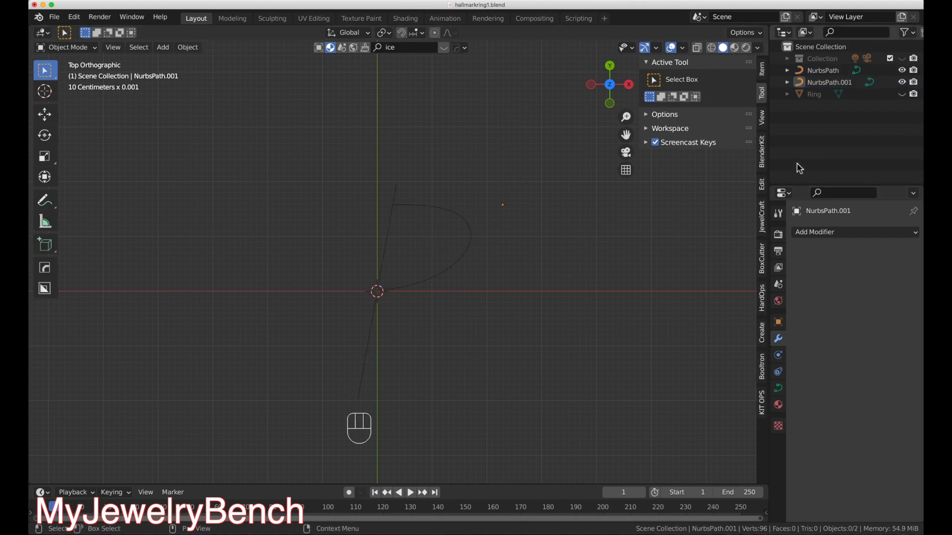
# Set the Screencast Keys alignment to Right and collapse its settings.
pyautogui.click(647, 145)
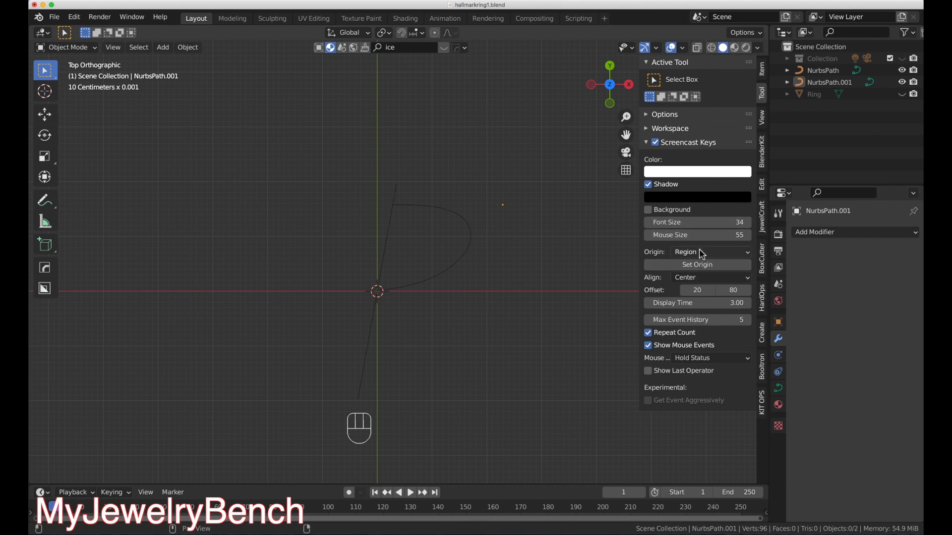
pyautogui.click(697, 279)
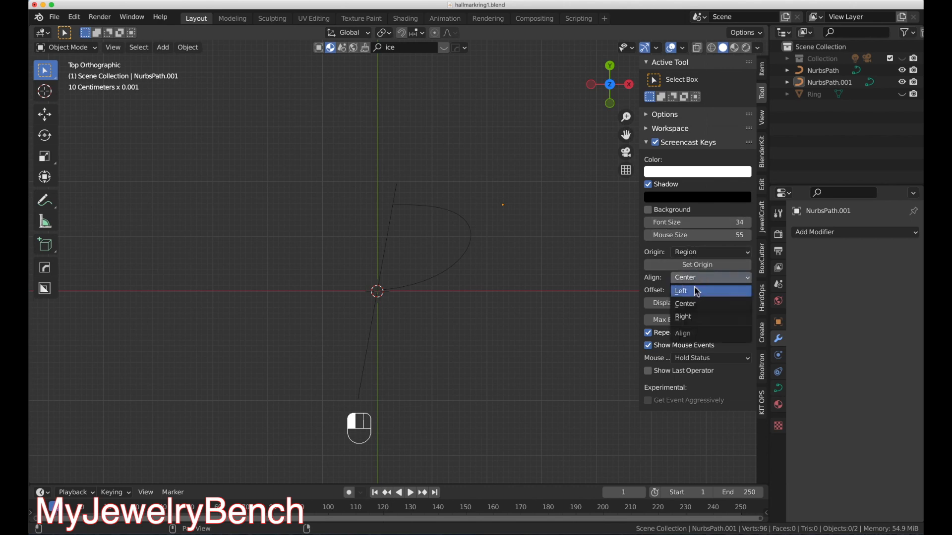
pyautogui.click(697, 320)
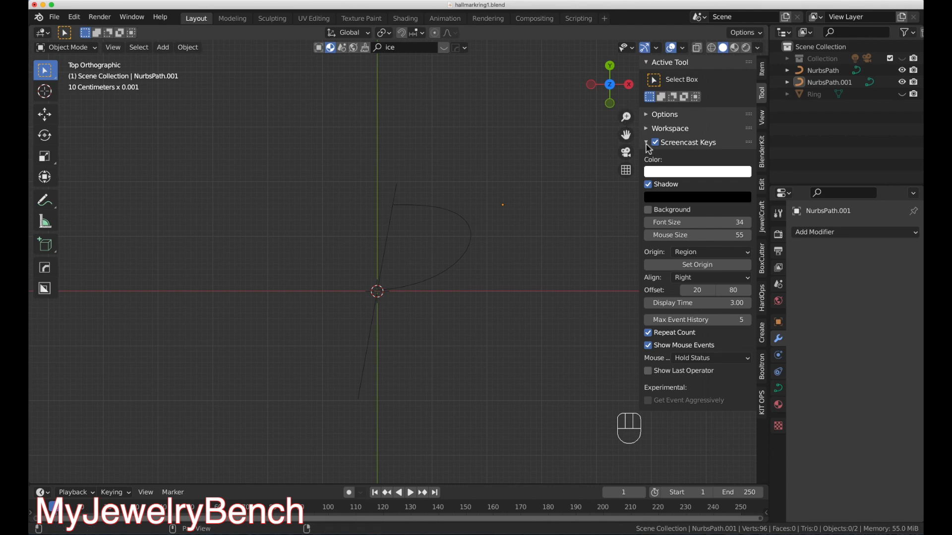
pyautogui.click(647, 143)
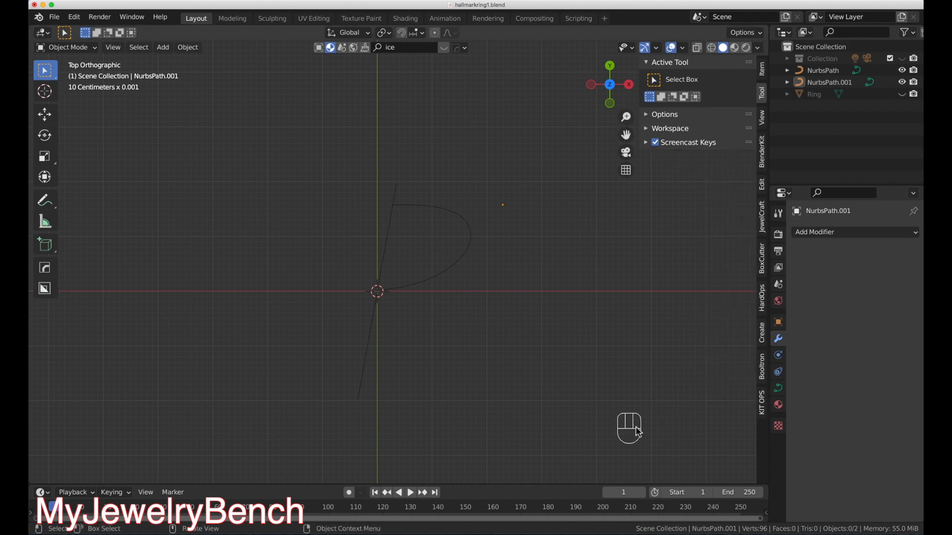
# Duplicate the upper bowl curve and move the copy about -0.25 mm in X and -1.59 mm in Y as the lower bowl.
pyautogui.click(425, 206)
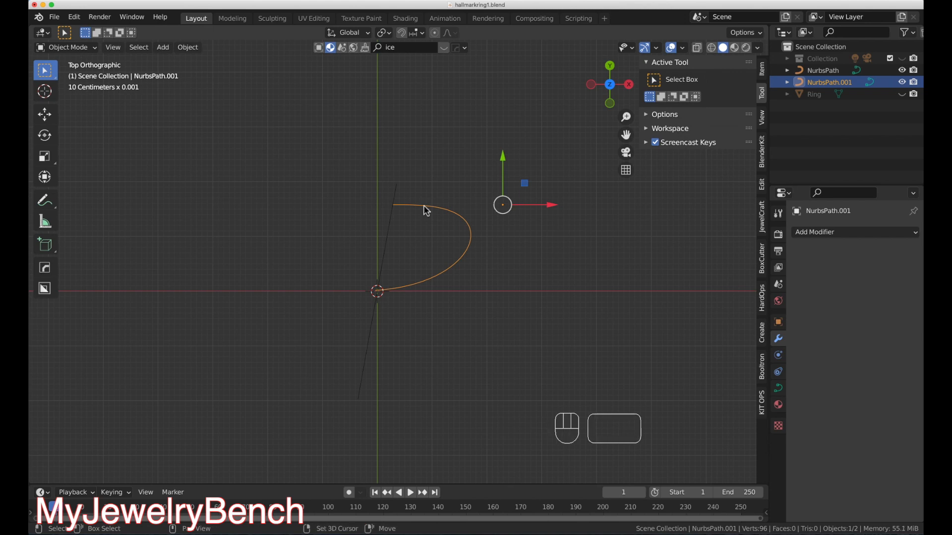
pyautogui.hotkey('shift', 'd')
pyautogui.rightClick(427, 211)
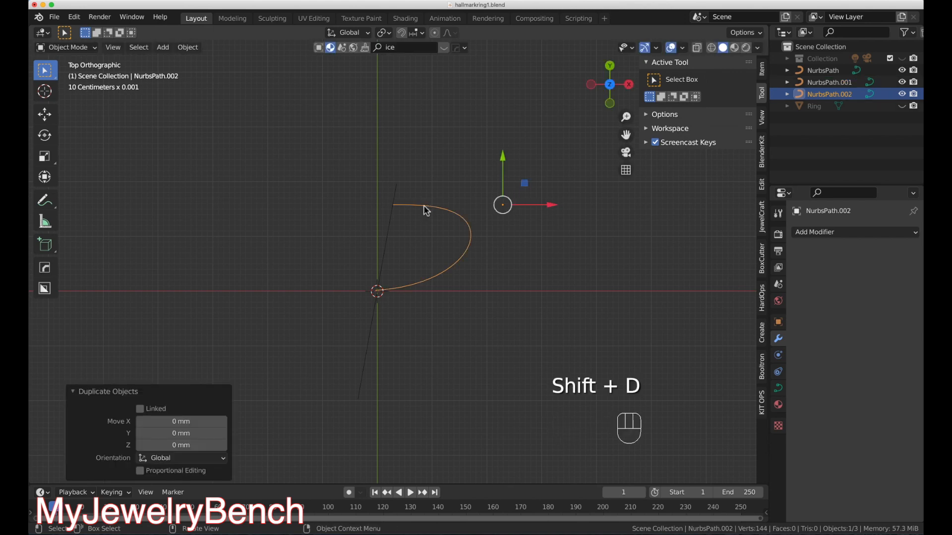
pyautogui.press('g')
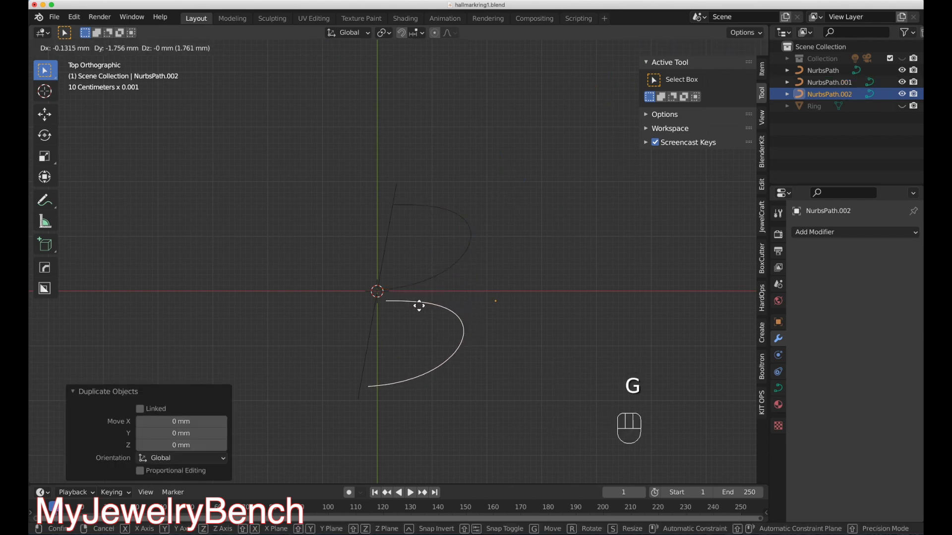
pyautogui.click(411, 296)
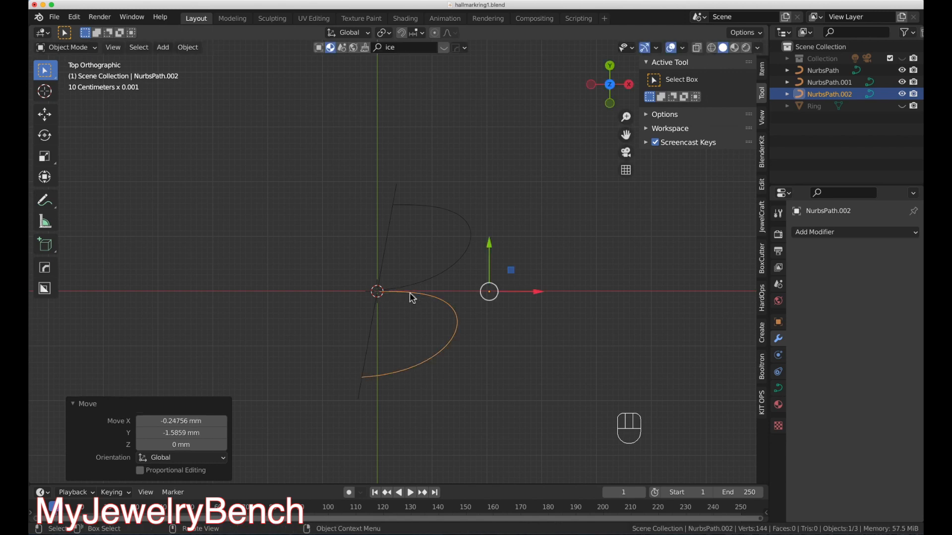
# Widen the lower bowl by moving its upper outer control point about 0.35 mm in X and its lower one about 0.57 mm in X, -0.44 mm in Y.
pyautogui.press('Tab')
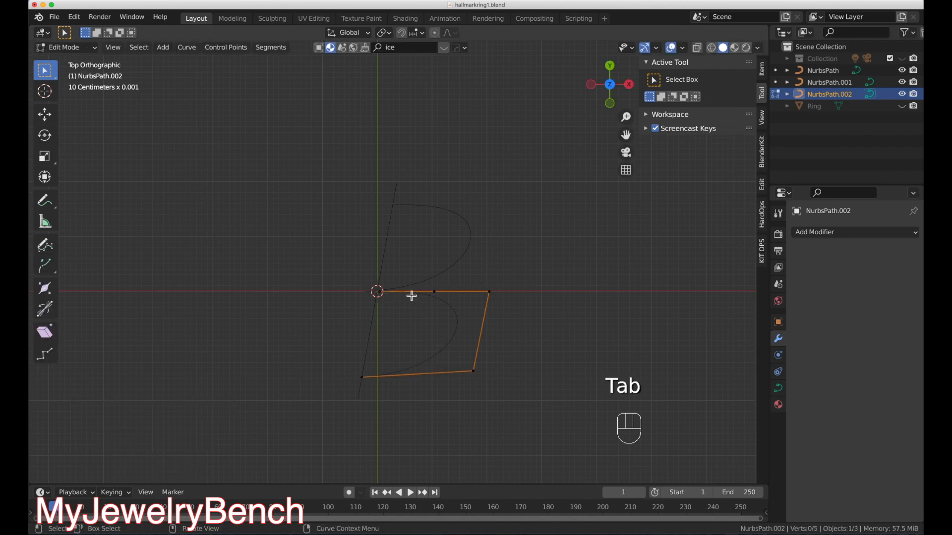
pyautogui.click(491, 294)
pyautogui.press('g')
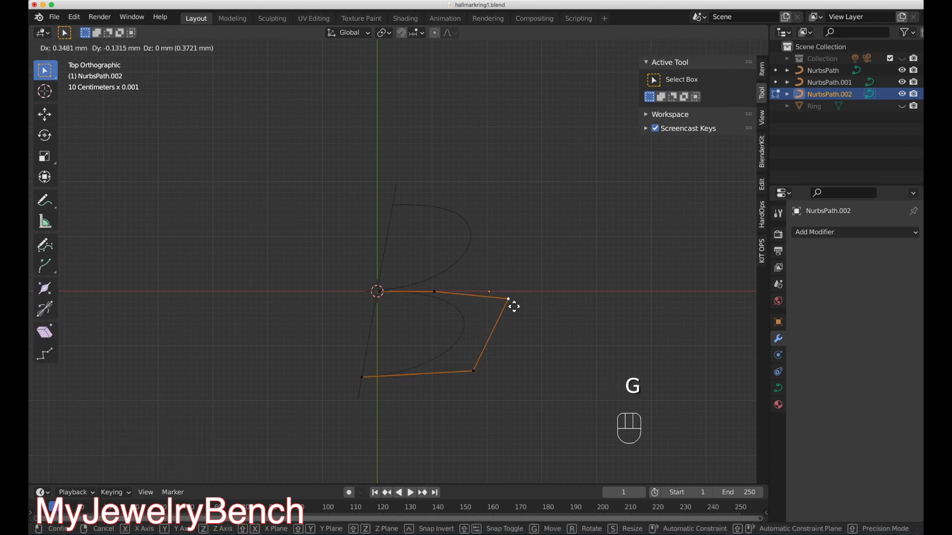
pyautogui.click(513, 307)
pyautogui.click(472, 372)
pyautogui.press('g')
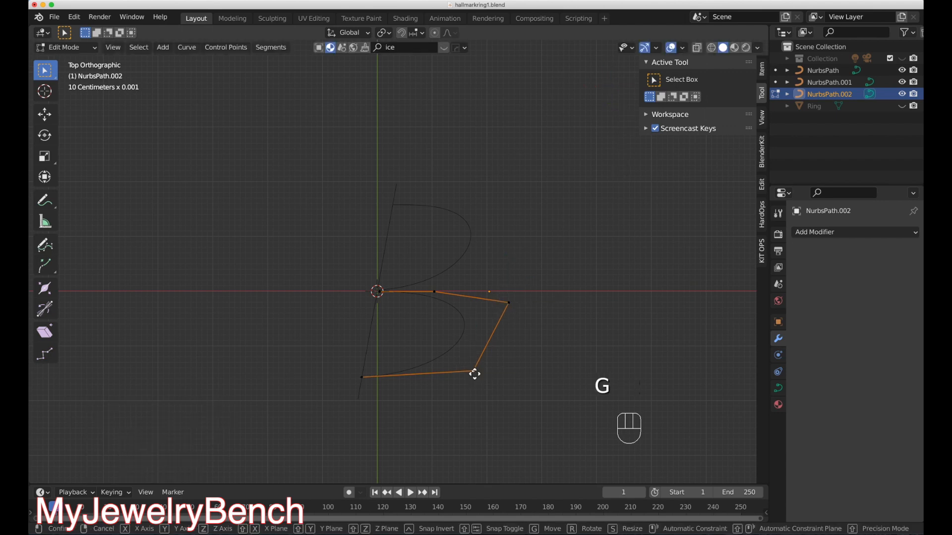
pyautogui.click(503, 397)
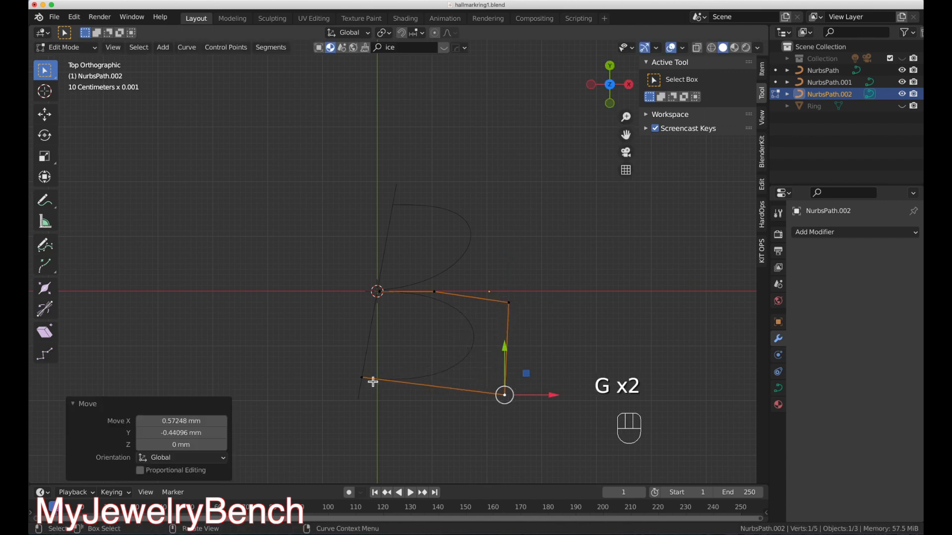
# Move the lower bowl's end control point down to meet the slanted path near its lower end, and finish editing the curve.
pyautogui.click(371, 381)
pyautogui.press('g')
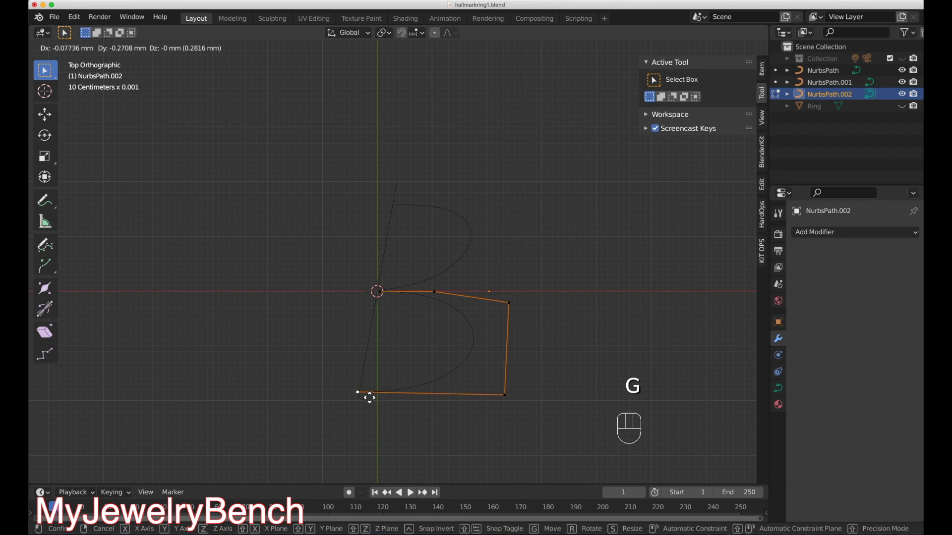
pyautogui.click(367, 396)
pyautogui.click(505, 255)
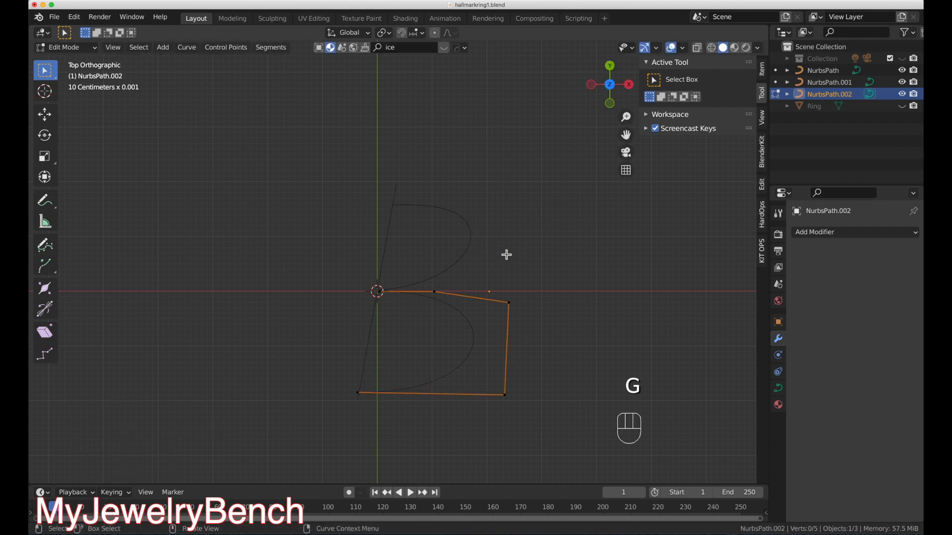
pyautogui.press('Tab')
pyautogui.click(332, 182)
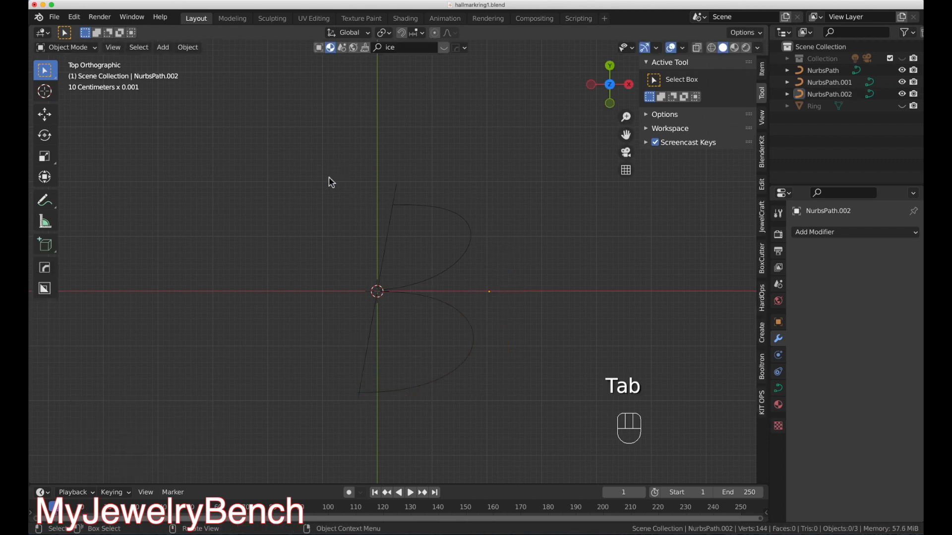
pyautogui.press('a')
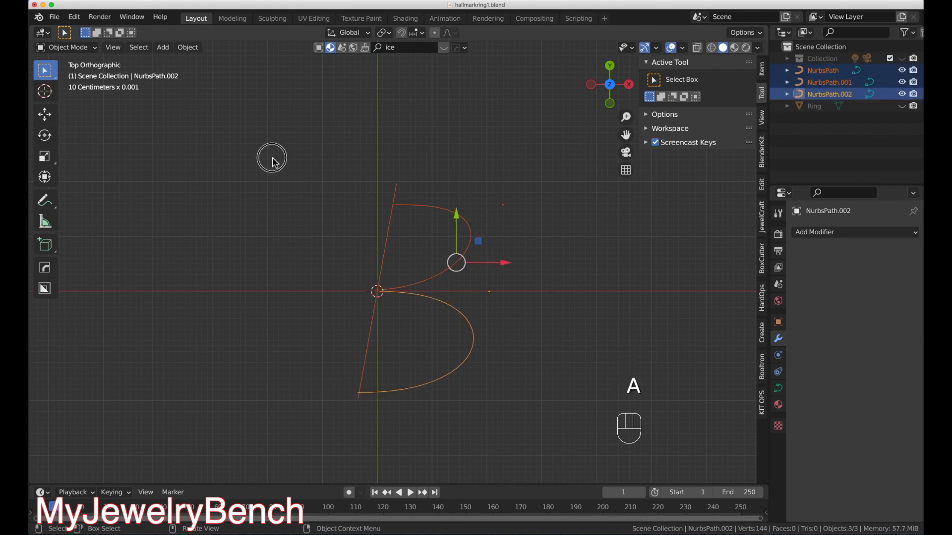
pyautogui.click(350, 184)
# Add a new Path curve and move it about 4.01 mm along X, beside the letter B.
pyautogui.scroll(-2, 189, 257)
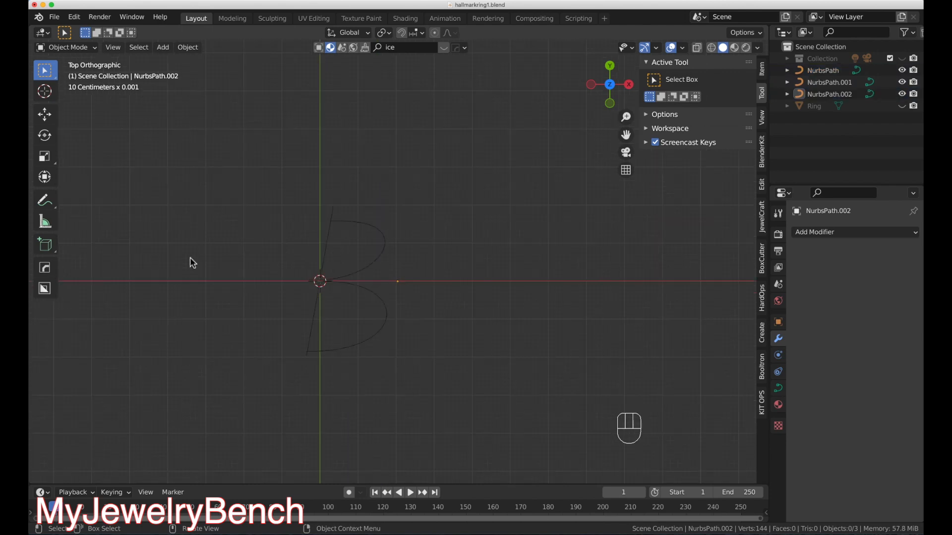
pyautogui.scroll(1, 174, 273)
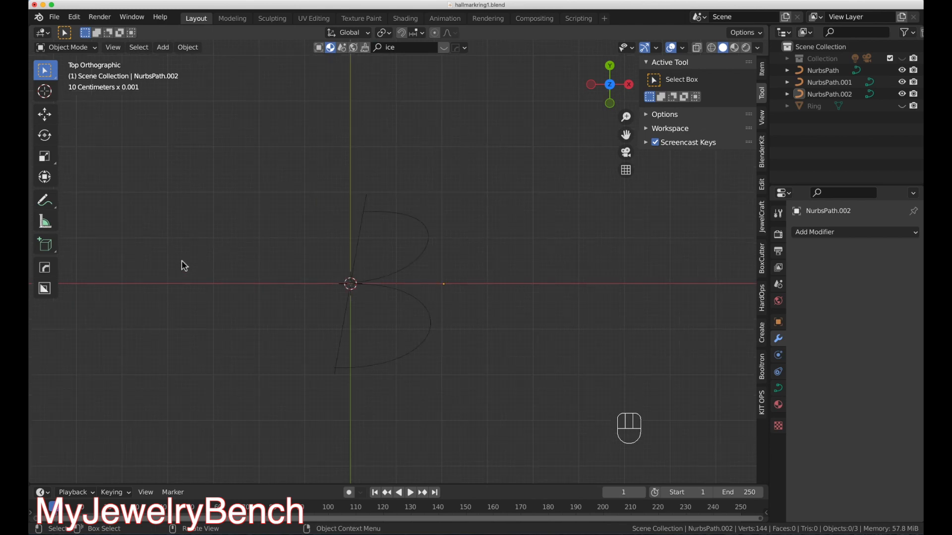
pyautogui.scroll(-1, 174, 270)
pyautogui.press('shift')
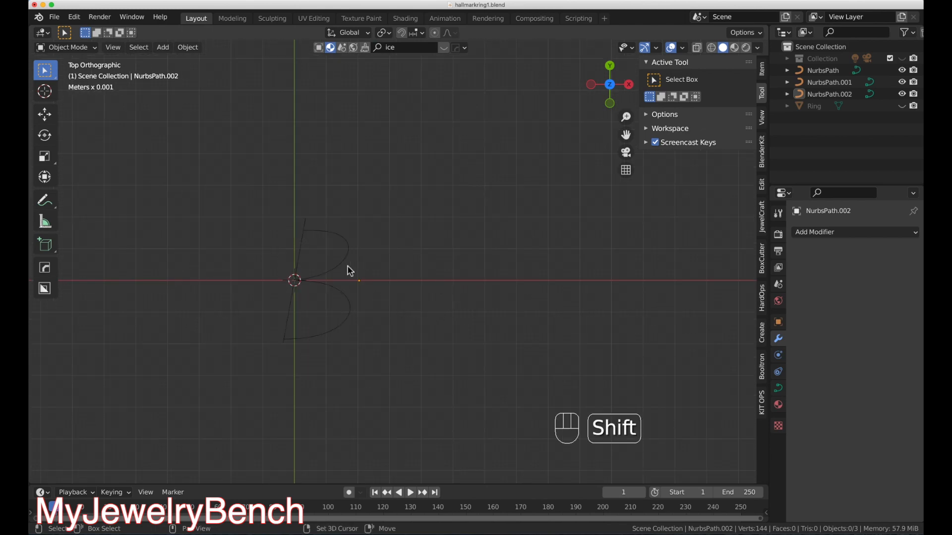
pyautogui.hotkey('shift', 'a')
pyautogui.moveTo(329, 204)
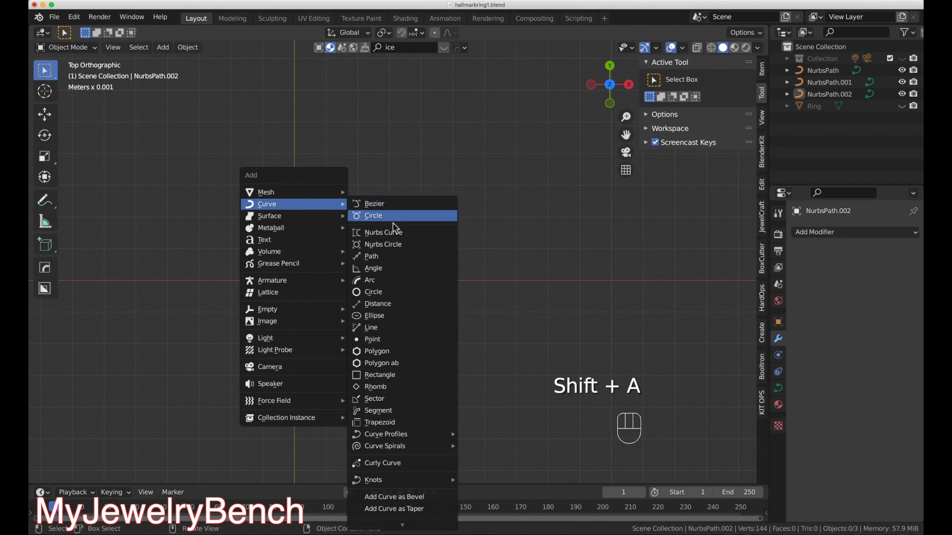
pyautogui.click(391, 257)
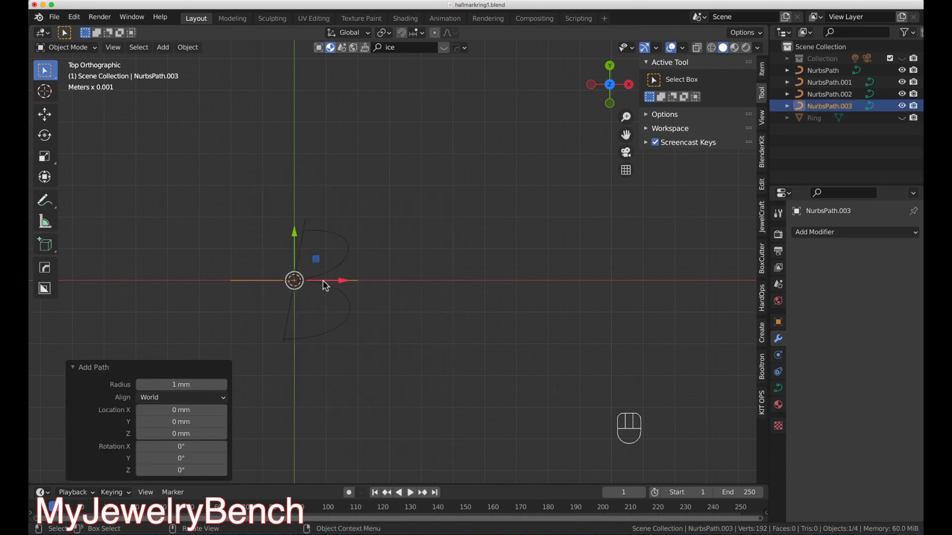
pyautogui.moveTo(342, 284); pyautogui.dragTo(469, 296)
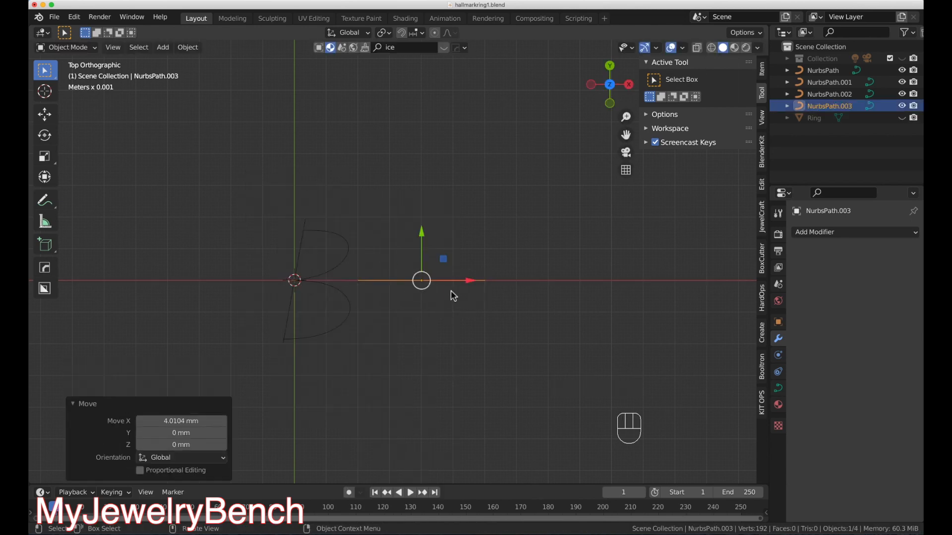
# Rotate the new path 90° about the Z axis so it stands vertical.
pyautogui.press('r')
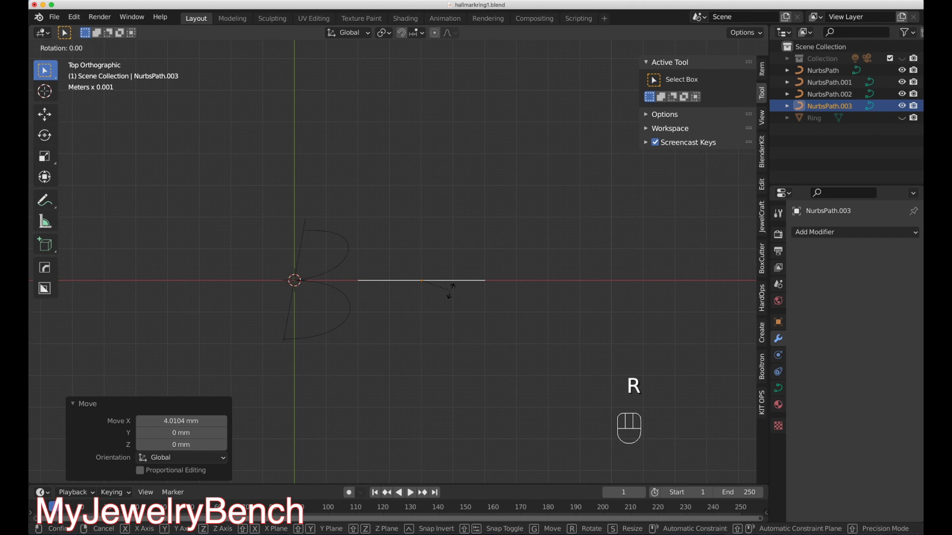
pyautogui.write('90')
pyautogui.press('Return')
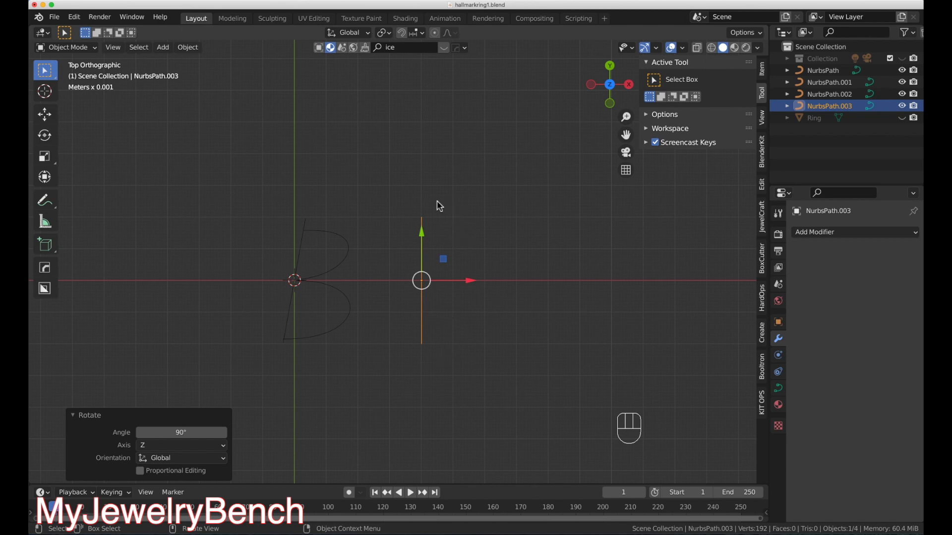
# Start editing the vertical path and move its middle control point about -1.43 mm along X, towards the letter B.
pyautogui.press('Tab')
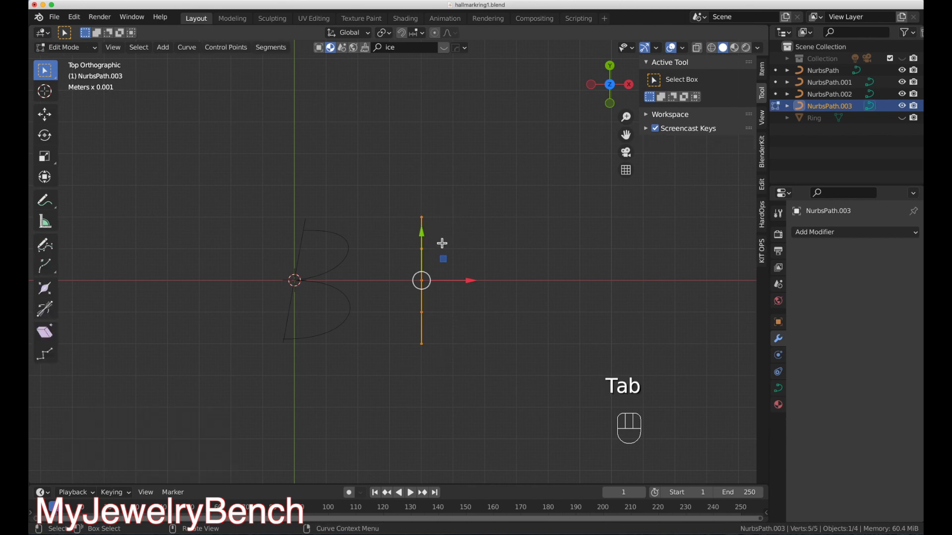
pyautogui.click(421, 218)
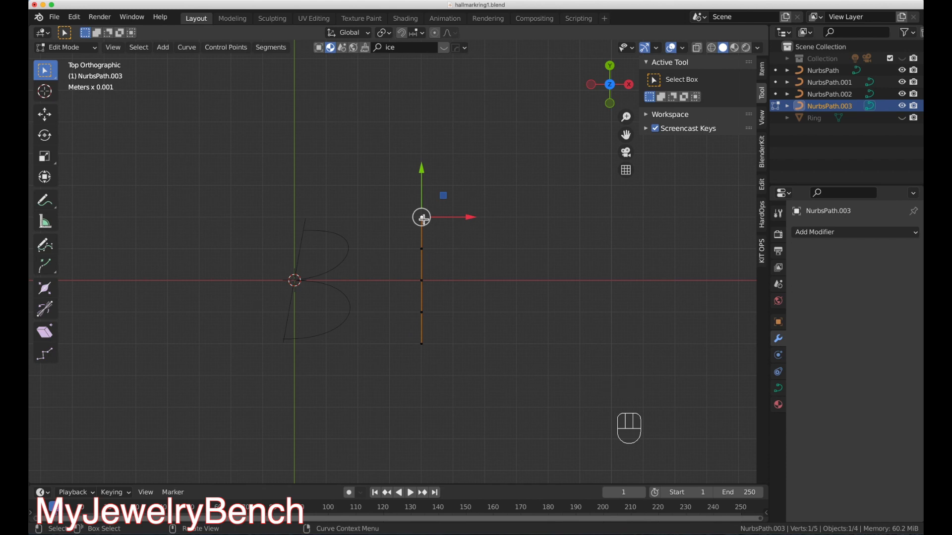
pyautogui.click(423, 281)
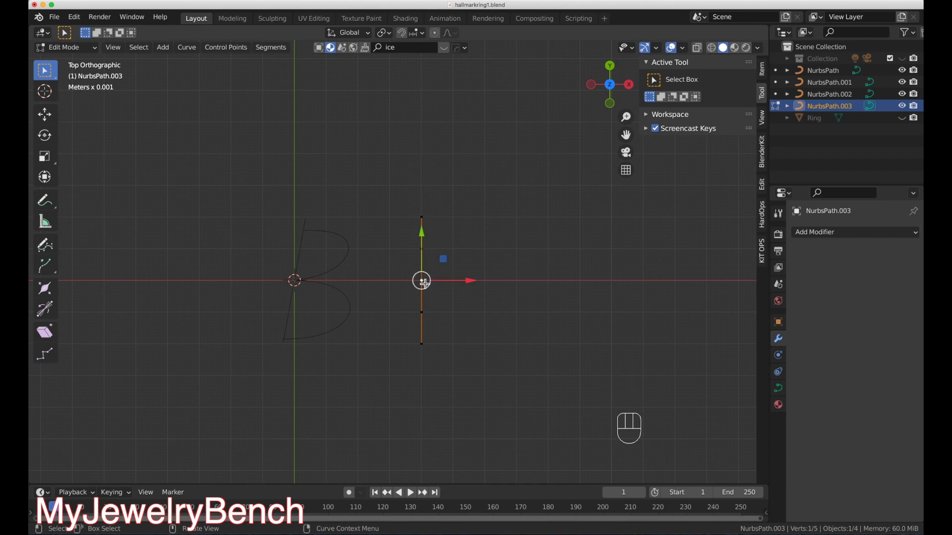
pyautogui.press('g')
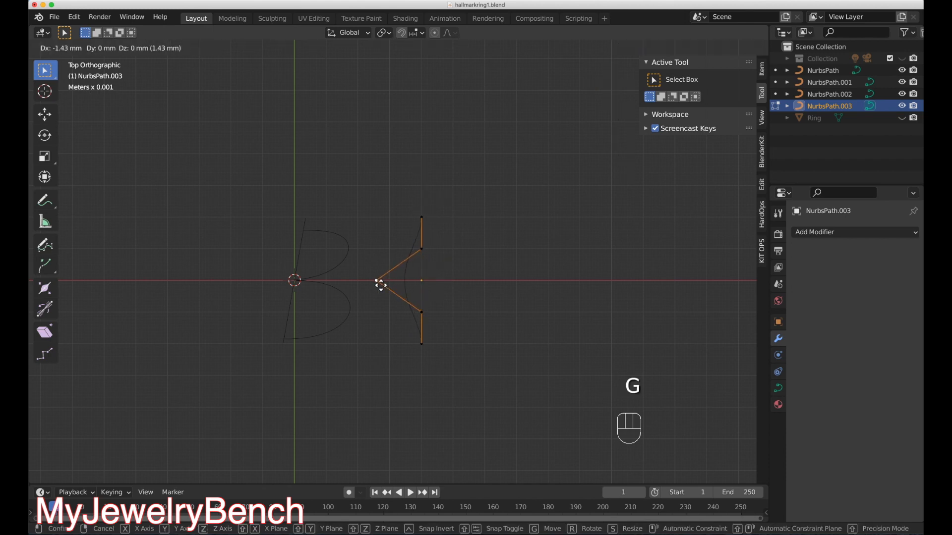
pyautogui.click(378, 282)
# Move the two control points above and below the middle point together by -1.27 mm in X and about 0.08 mm in Y.
pyautogui.click(421, 248)
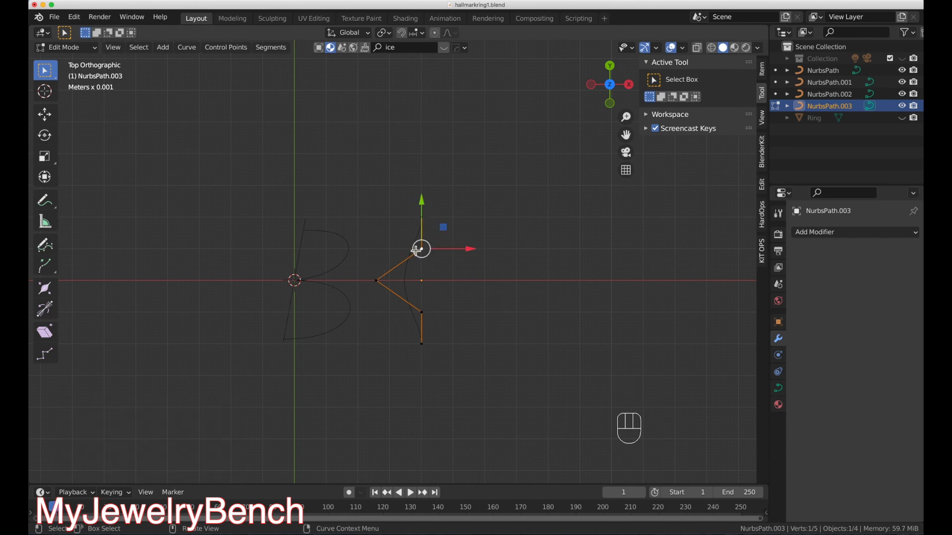
pyautogui.moveTo(410, 237); pyautogui.dragTo(438, 319)
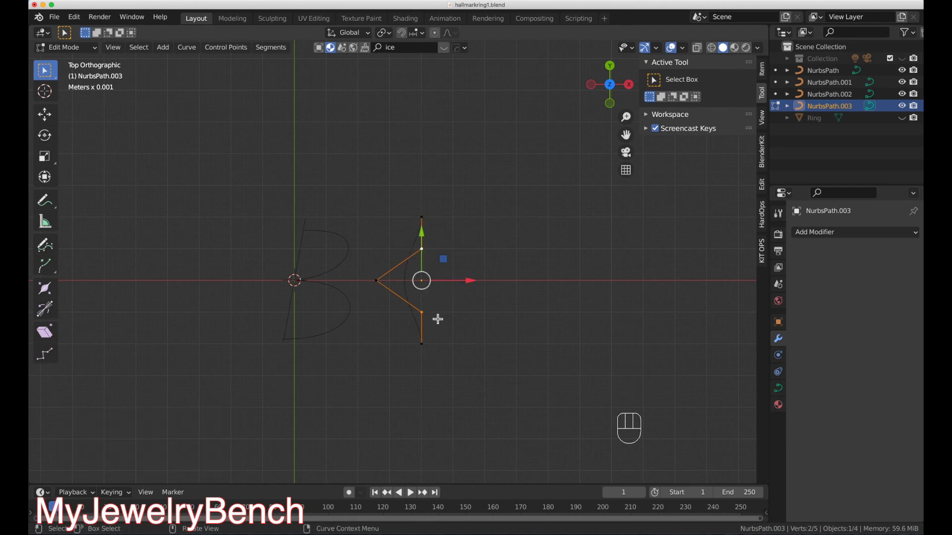
pyautogui.press('g')
pyautogui.click(398, 316)
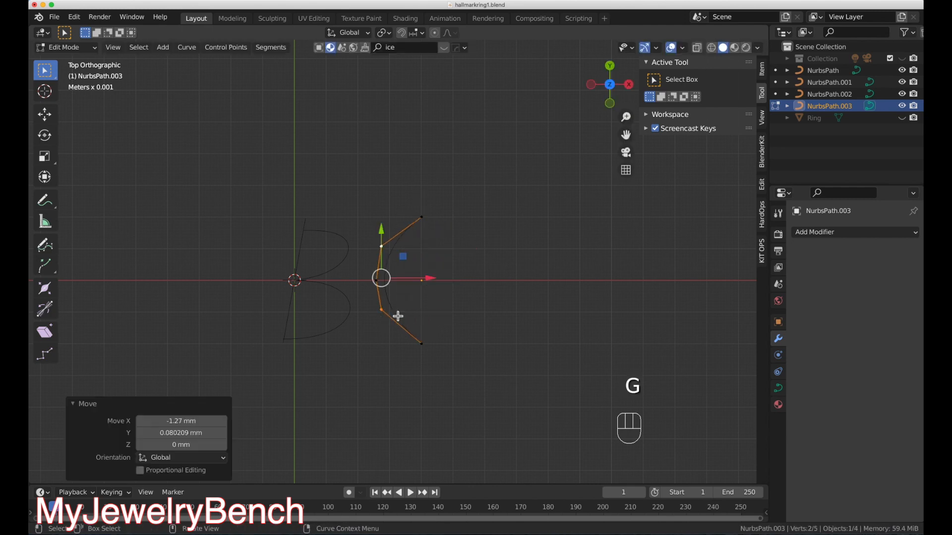
# Extrude the curve's upper end by about 1.22 mm in X and -0.32 mm in Y, and again about 1 mm downward.
pyautogui.click(422, 218)
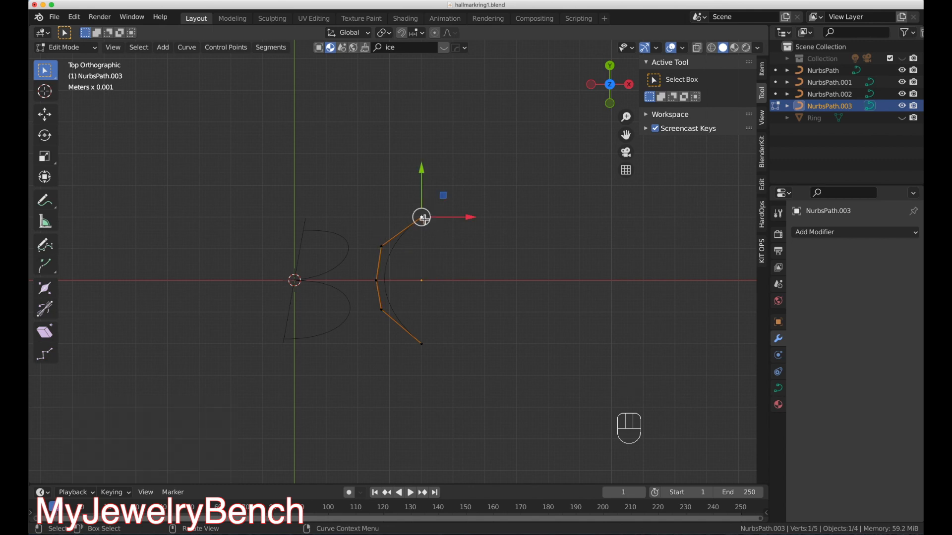
pyautogui.press('e')
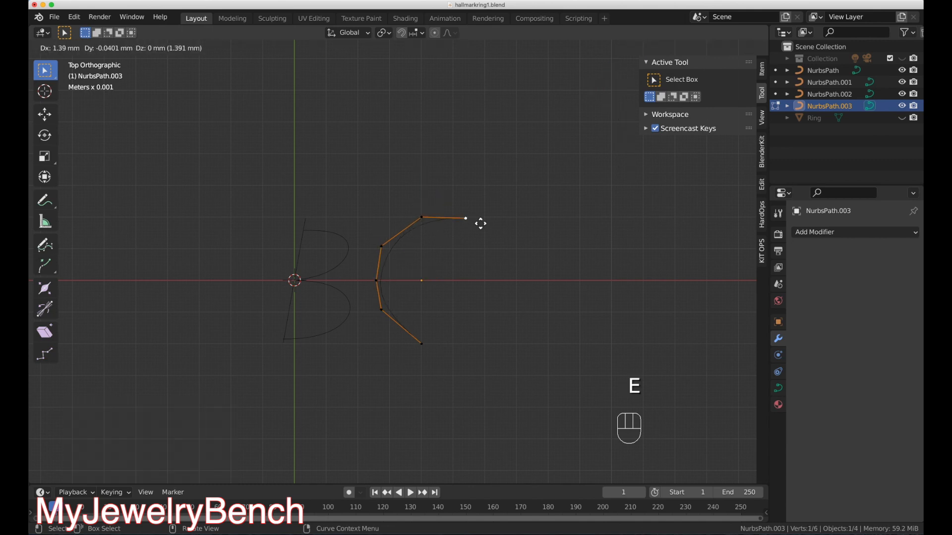
pyautogui.click(460, 227)
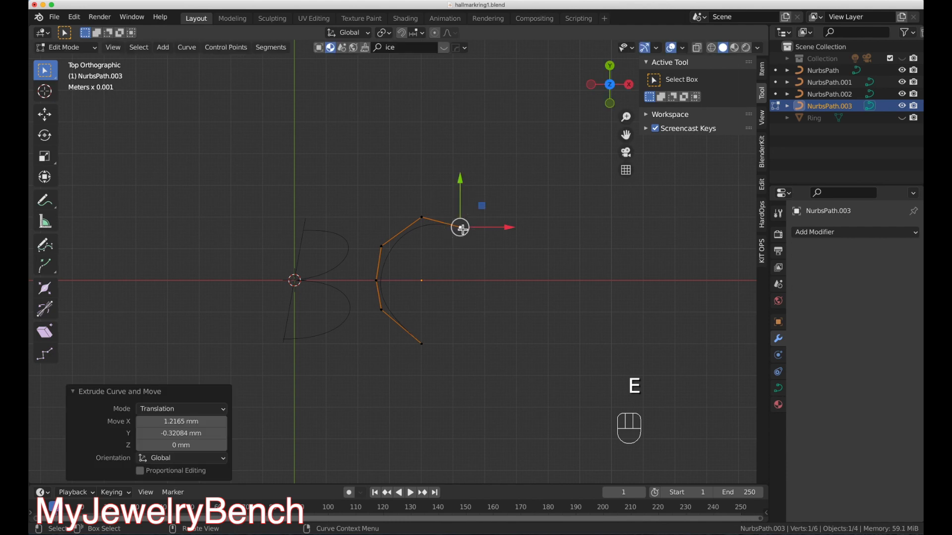
pyautogui.press('e')
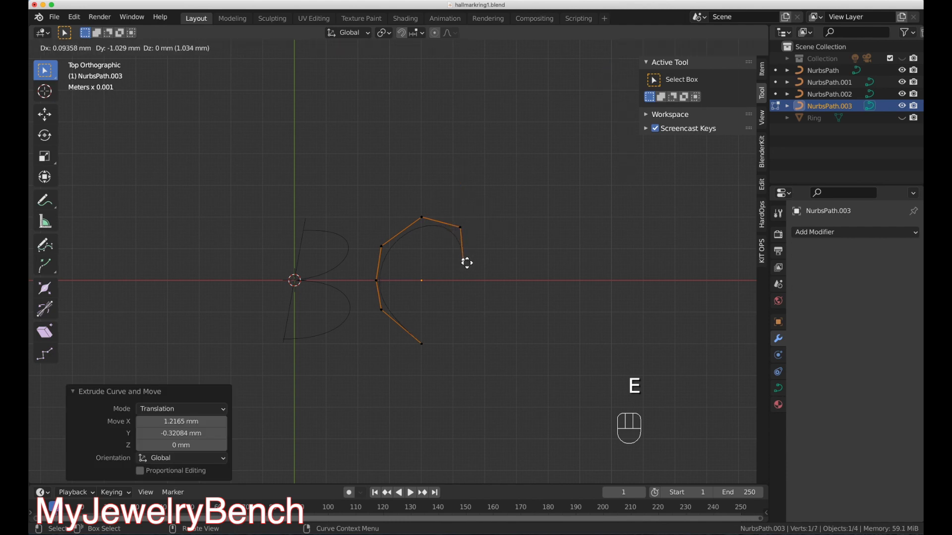
pyautogui.click(467, 263)
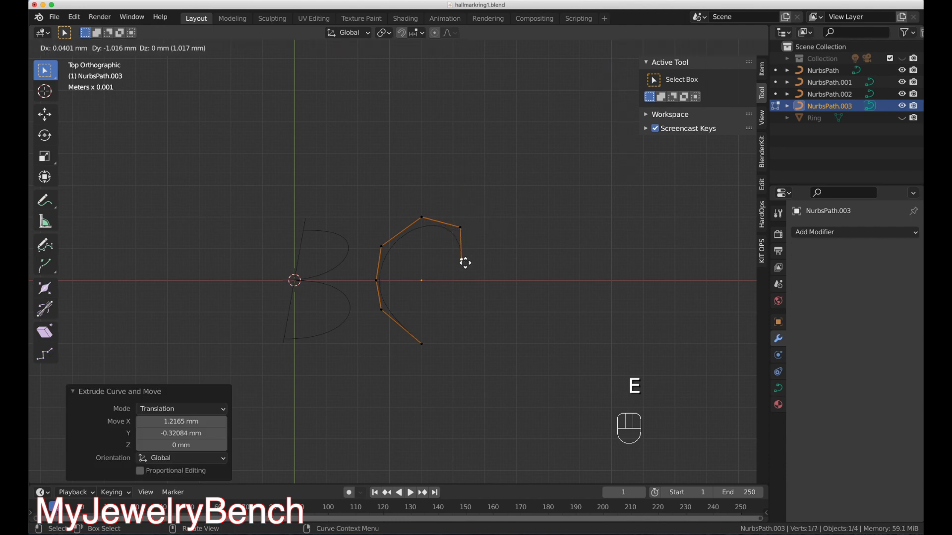
# Extrude the curve's lower end about 0.92 mm in X, and again by about 0.28 mm in X and 0.64 mm in Y.
pyautogui.click(421, 344)
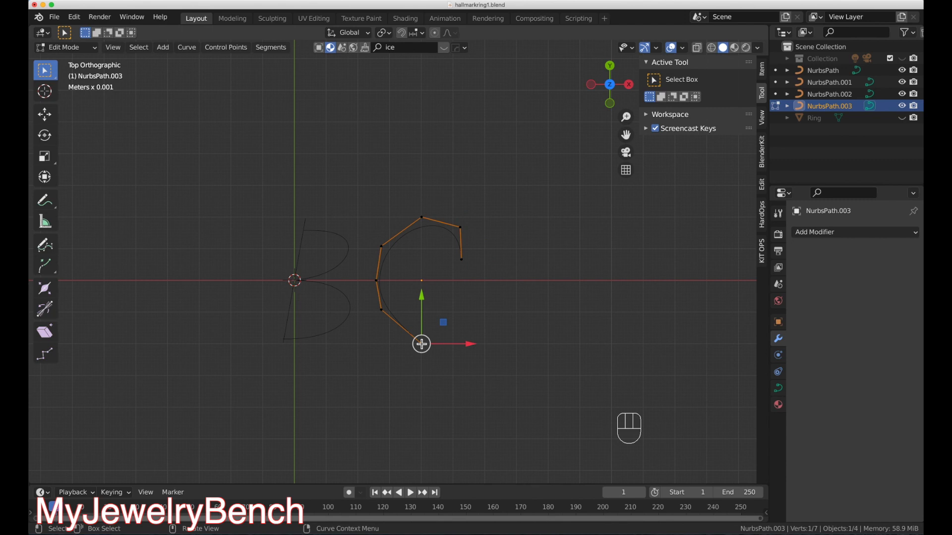
pyautogui.press('e')
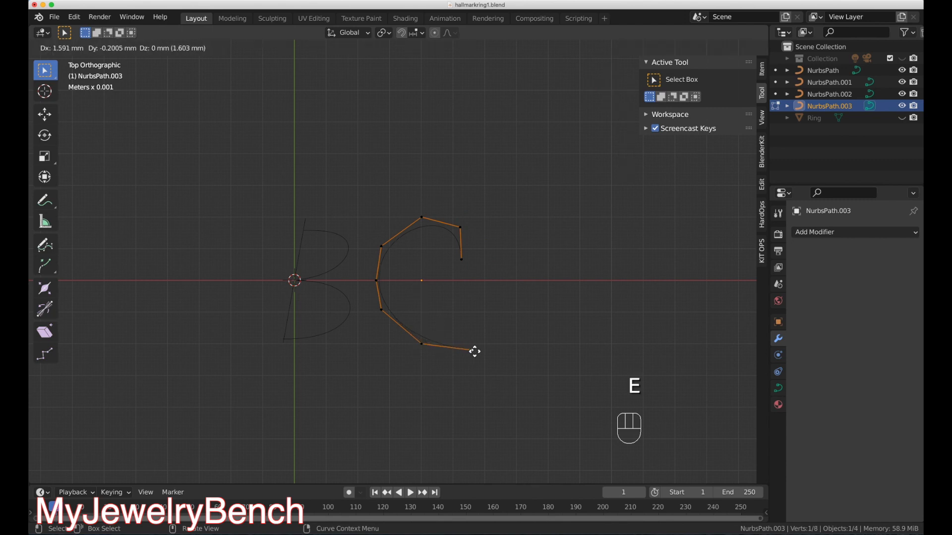
pyautogui.click(450, 343)
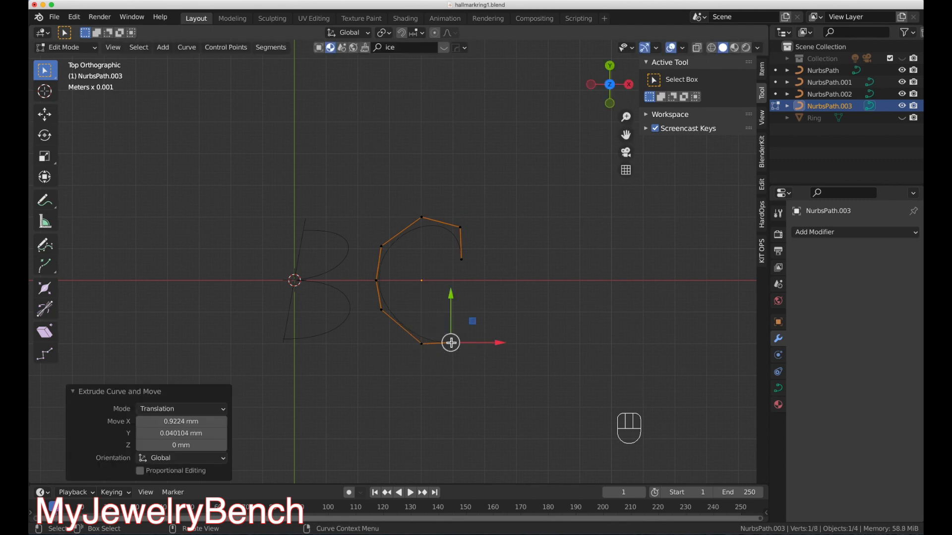
pyautogui.press('e')
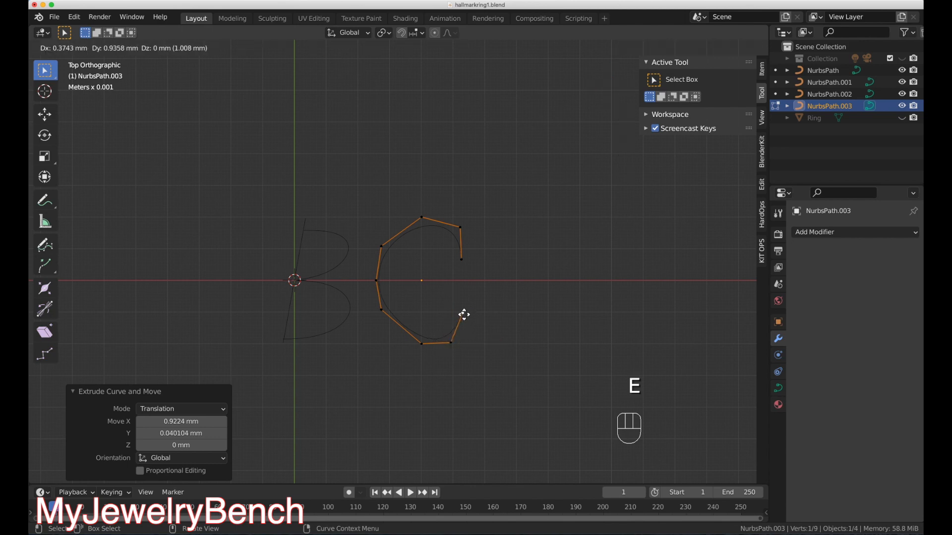
pyautogui.click(461, 324)
# Complete the G's crossbar by extruding the lower end 0.4 mm up in Y and -1.08 mm in X, and finish editing.
pyautogui.press('e')
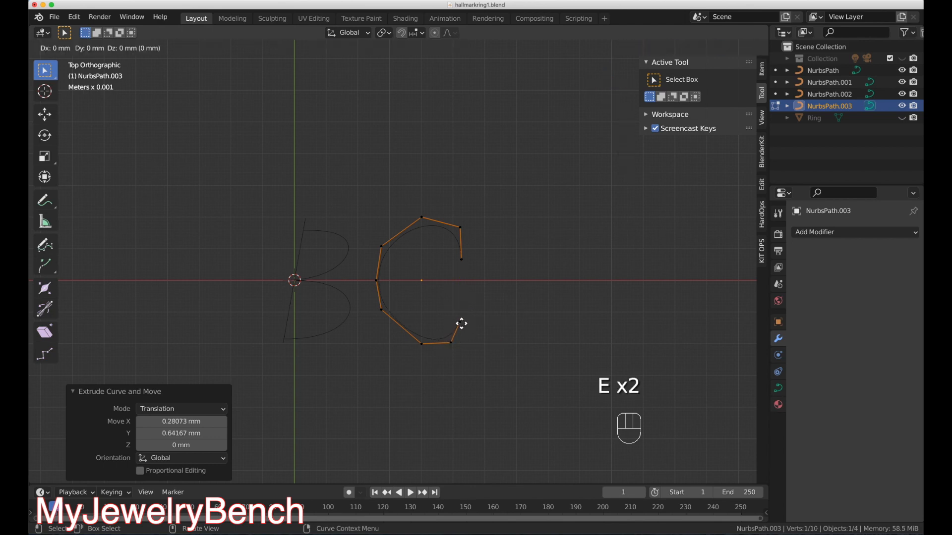
pyautogui.click(459, 310)
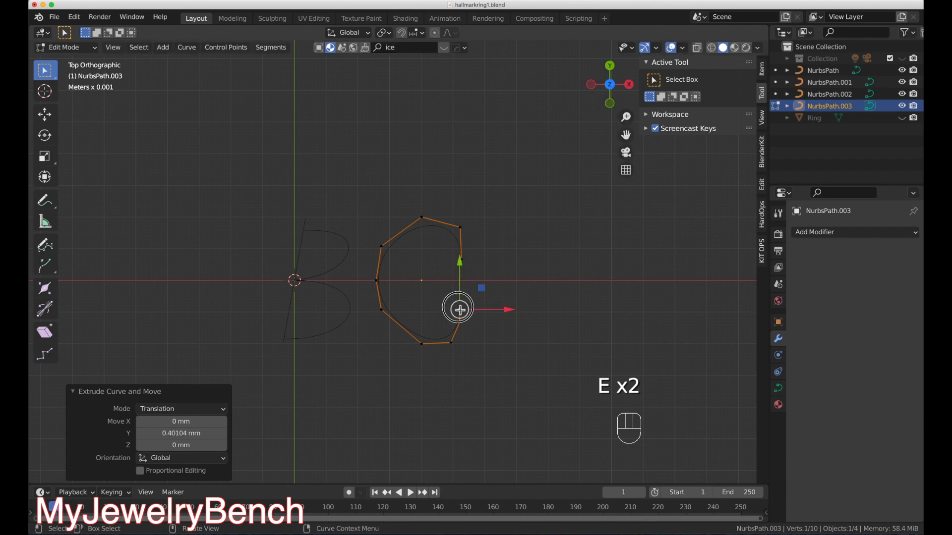
pyautogui.press('e')
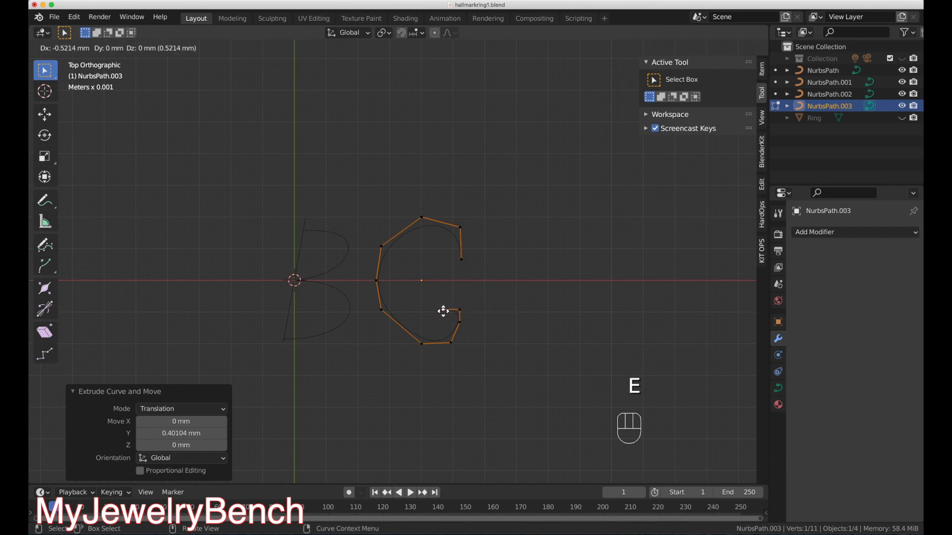
pyautogui.click(425, 311)
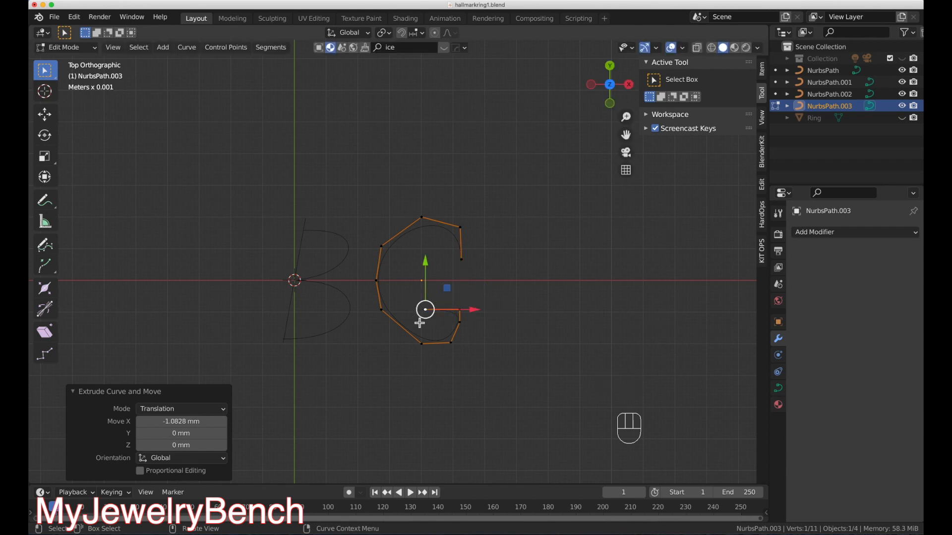
pyautogui.click(471, 355)
pyautogui.press('Tab')
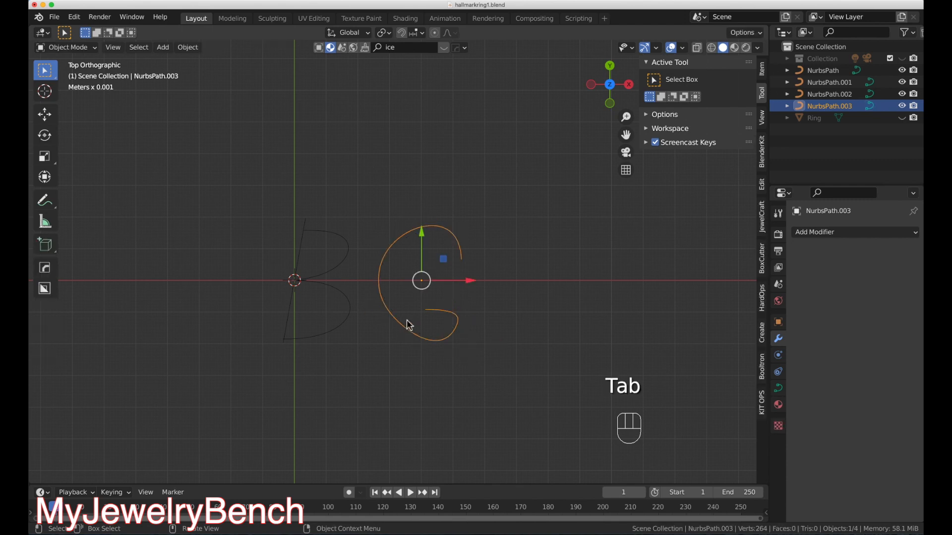
# Fill out the G's base by moving its lower-left control point down about 0.8 mm and the bottom one slightly to the left.
pyautogui.press('Tab')
pyautogui.click(389, 313)
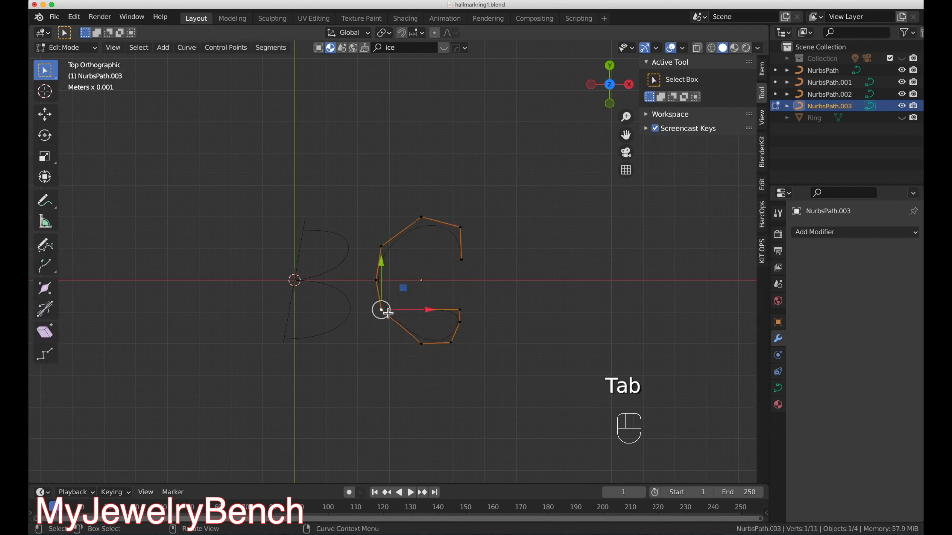
pyautogui.press('g')
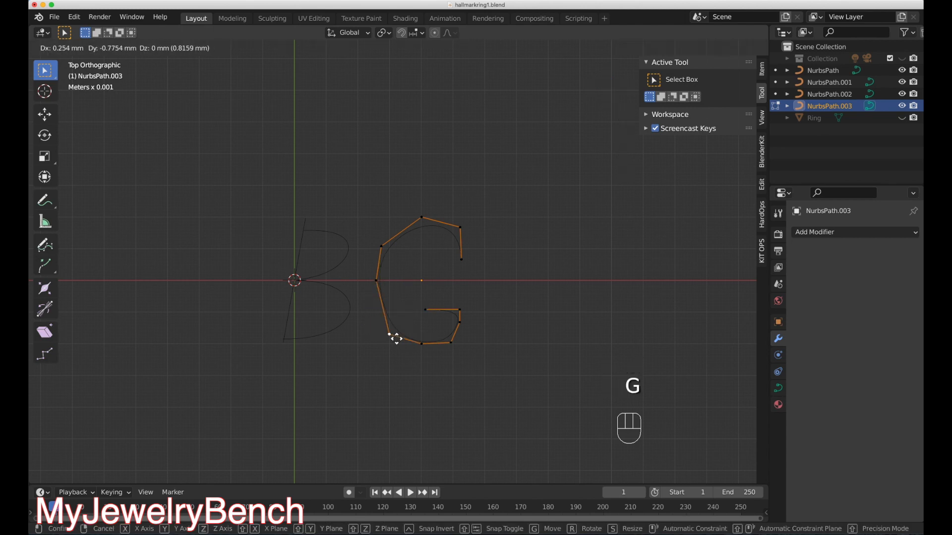
pyautogui.click(390, 338)
pyautogui.click(422, 343)
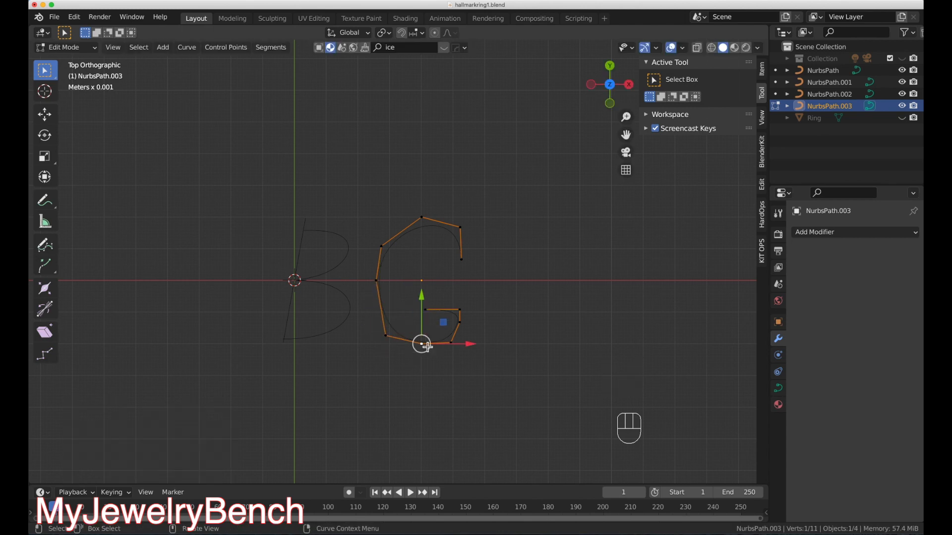
pyautogui.press('g')
pyautogui.click(414, 348)
# Lower the G's top control point and the one to its right by about 0.35 mm each.
pyautogui.click(424, 219)
pyautogui.press('g')
pyautogui.click(429, 230)
pyautogui.click(457, 231)
pyautogui.press('g')
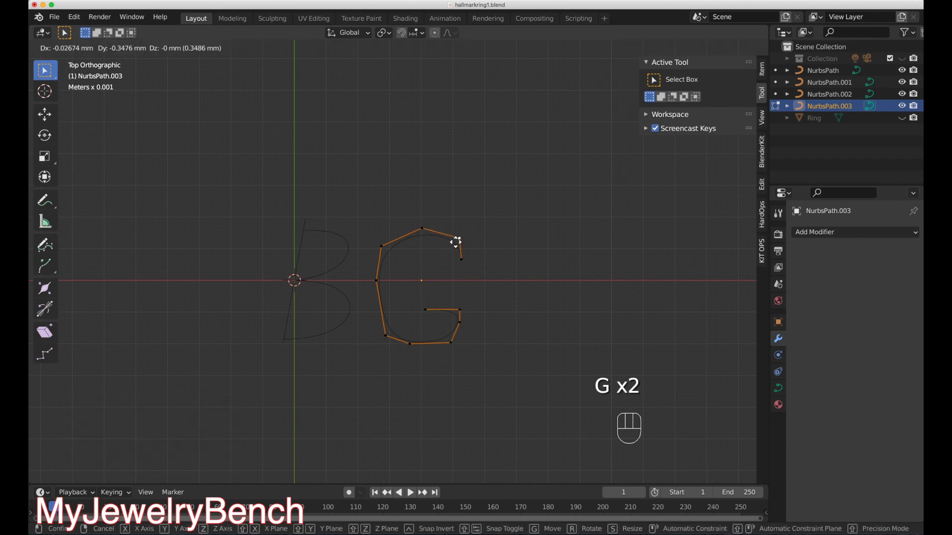
pyautogui.click(456, 243)
pyautogui.click(429, 308)
# Move the G's middle-left control point inward in X and its upper-left one about 0.71 mm in X, -0.17 mm in Y.
pyautogui.click(378, 277)
pyautogui.press('g')
pyautogui.click(394, 278)
pyautogui.click(383, 244)
pyautogui.press('g')
pyautogui.click(405, 249)
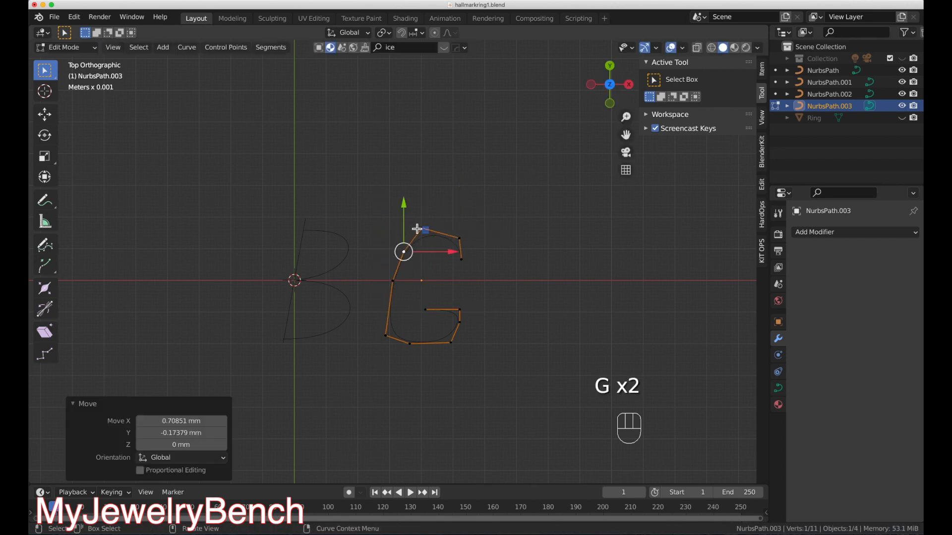
# Move the G's two upper-right control points to the right and its top control point right and slightly down.
pyautogui.moveTo(439, 222); pyautogui.dragTo(492, 268)
pyautogui.press('g')
pyautogui.click(521, 270)
pyautogui.click(426, 231)
pyautogui.press('g')
pyautogui.click(465, 248)
# Move the G's upper end point about -0.49 mm in X and -0.45 mm in Y, and finish editing the curve.
pyautogui.click(482, 261)
pyautogui.press('g')
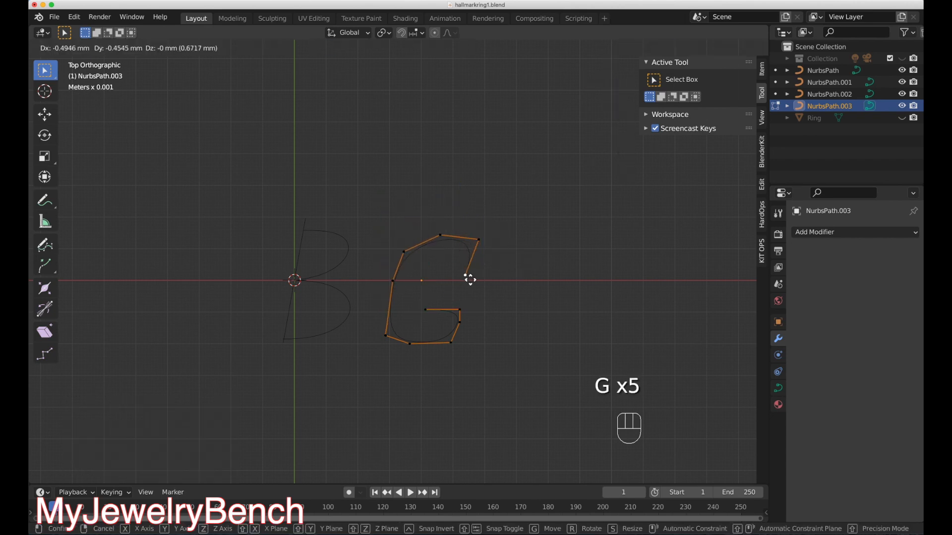
pyautogui.click(469, 277)
pyautogui.click(480, 243)
pyautogui.click(481, 259)
pyautogui.press('Tab')
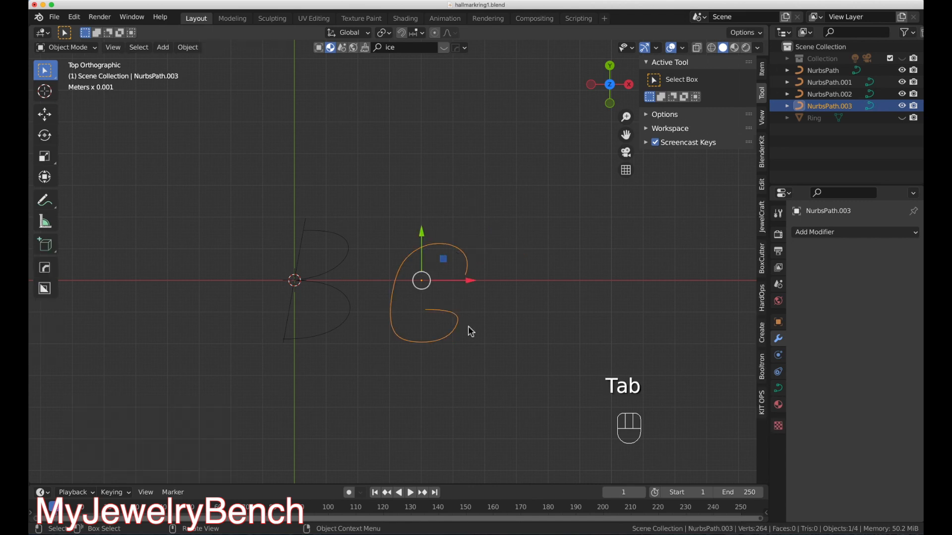
# Scale the G by 1.118 and move it about -0.61 mm in X and 0.25 mm in Y, closer to the B.
pyautogui.press('s')
pyautogui.click(422, 289)
pyautogui.press('g')
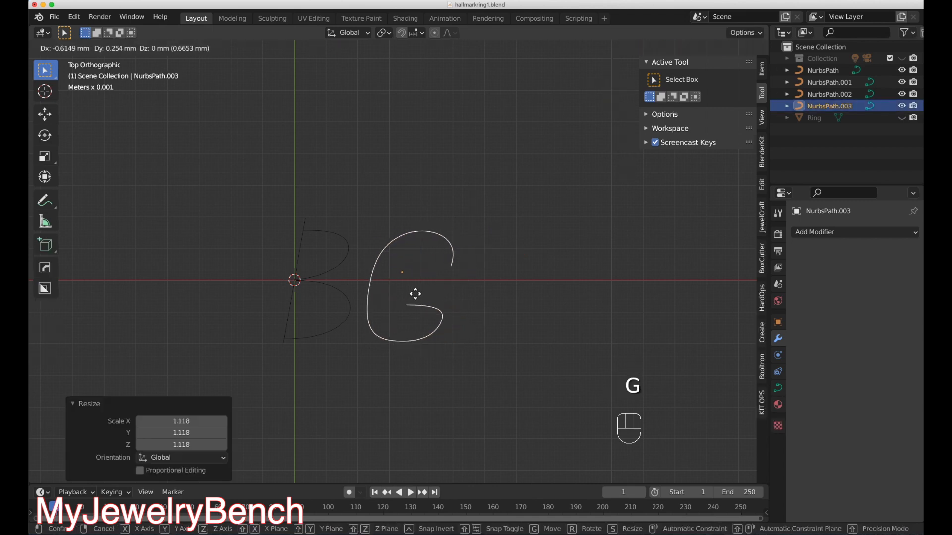
pyautogui.click(416, 294)
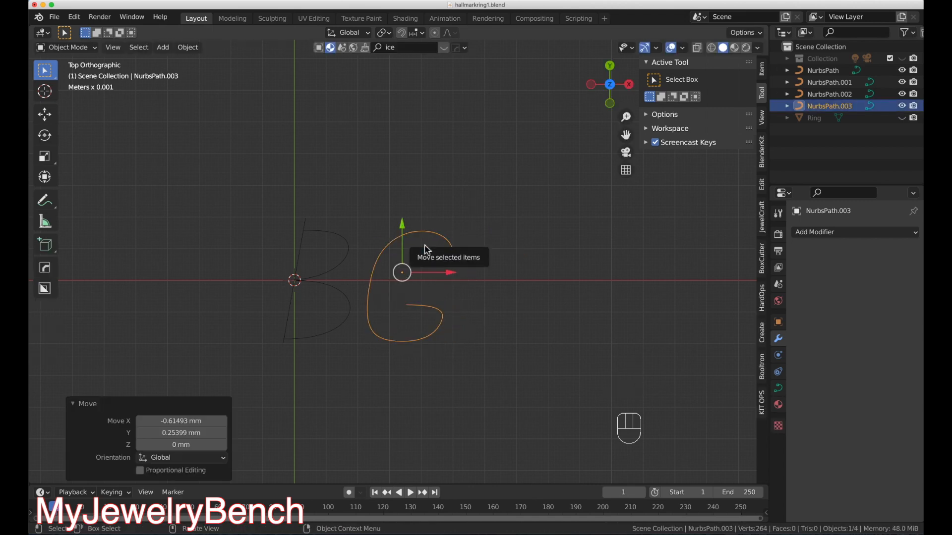
pyautogui.press('a')
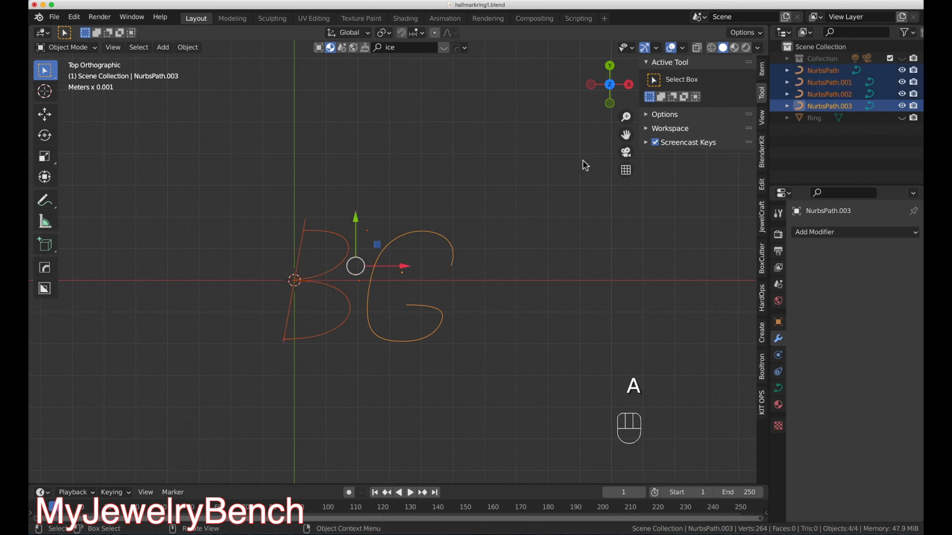
pyautogui.click(514, 198)
pyautogui.click(251, 202)
pyautogui.press('a')
# Extrude the curve of the B's upper bowl by about 0.217 mm in its Geometry settings.
pyautogui.click(341, 240)
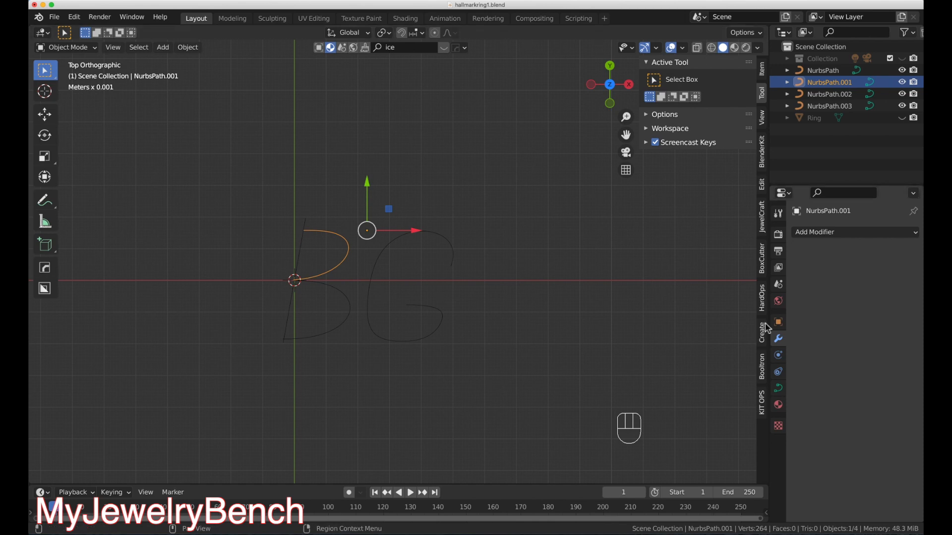
pyautogui.click(778, 388)
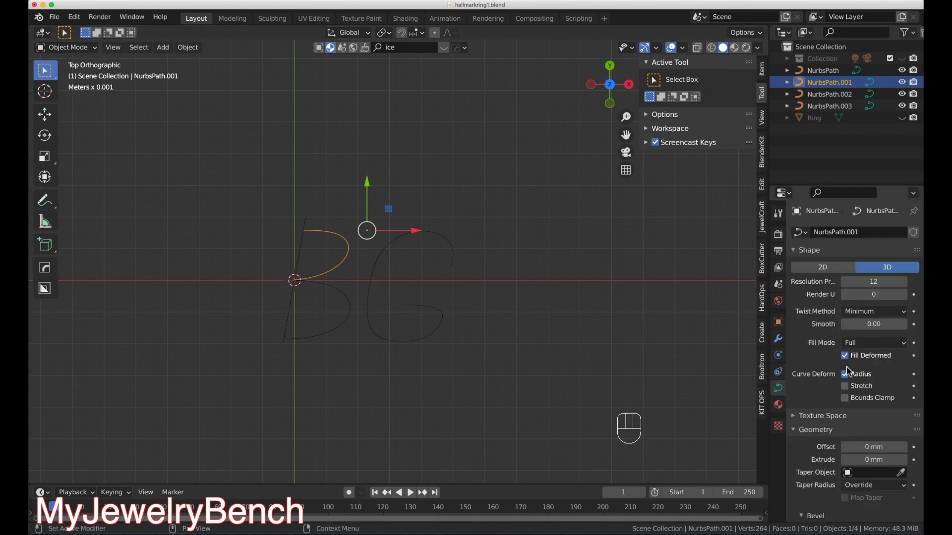
pyautogui.scroll(-8, 819, 421)
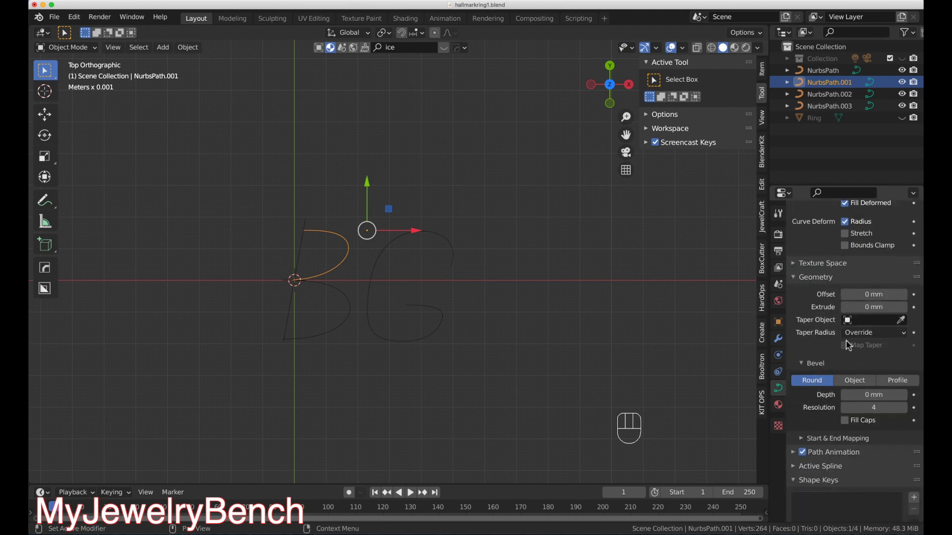
pyautogui.moveTo(855, 312); pyautogui.dragTo(857, 312)
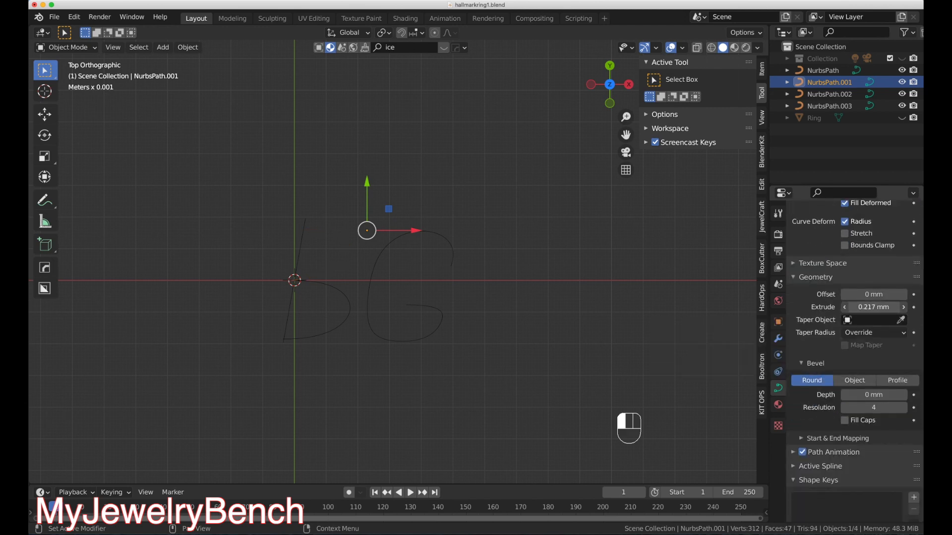
pyautogui.moveTo(420, 337); pyautogui.dragTo(415, 223, button='middle')
pyautogui.scroll(2, 388, 256)
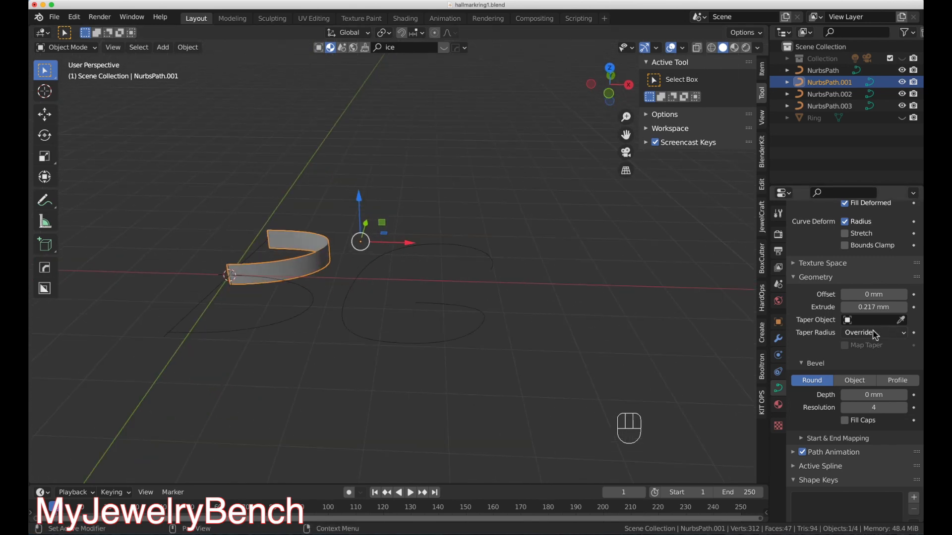
# Set the Z dimension of the B's upper bowl to 0.6 mm.
pyautogui.click(763, 70)
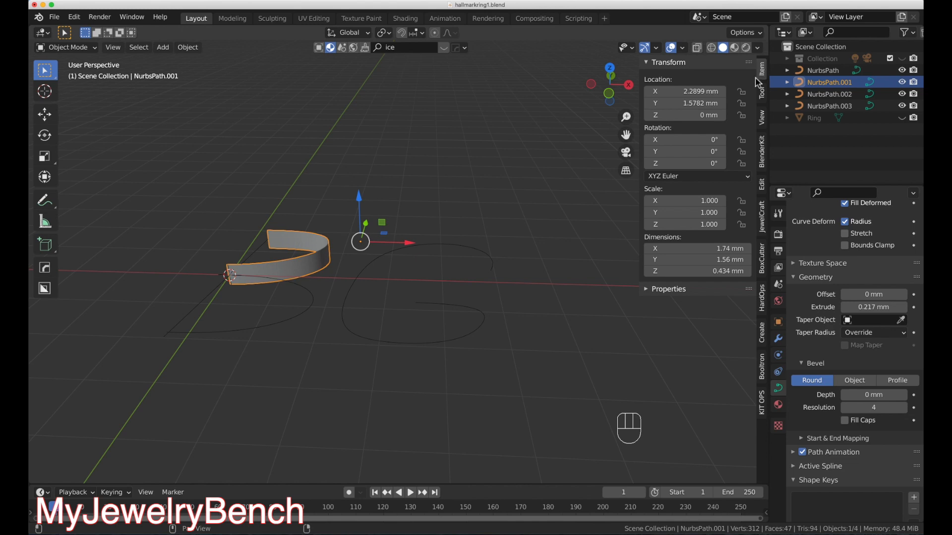
pyautogui.click(726, 273)
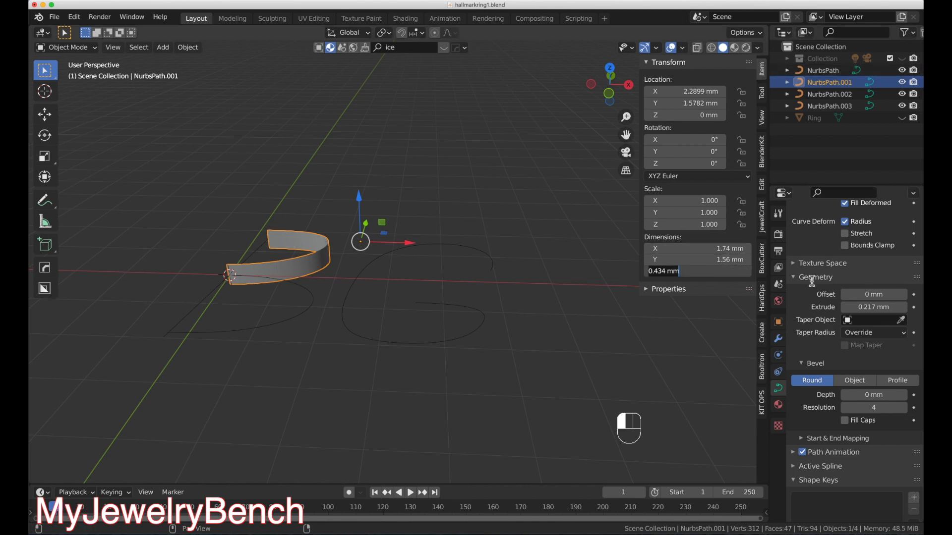
pyautogui.press('BackSpace')
pyautogui.write('.6')
pyautogui.press('Return')
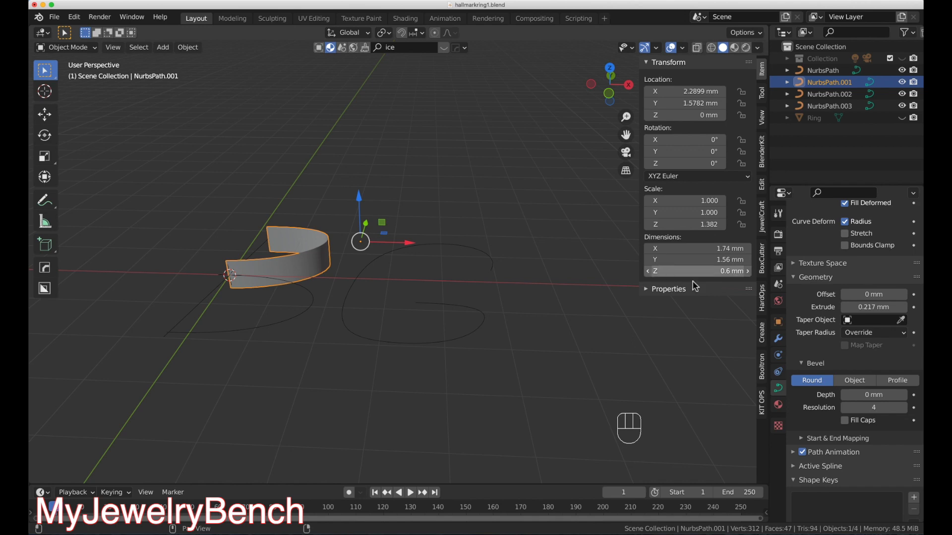
# Extrude the B's straight stem by about 0.04 mm and set its Z dimension to 0.6 mm.
pyautogui.click(202, 304)
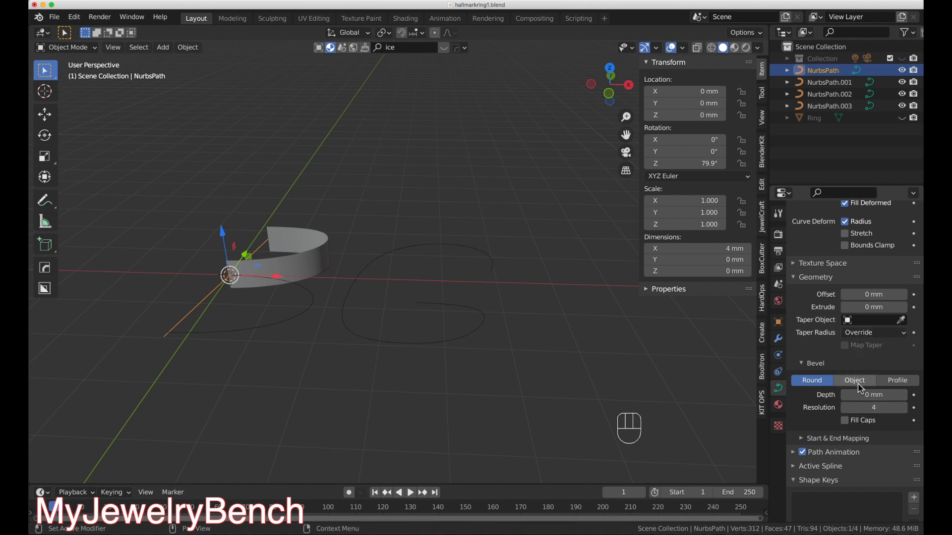
pyautogui.scroll(-2, 818, 375)
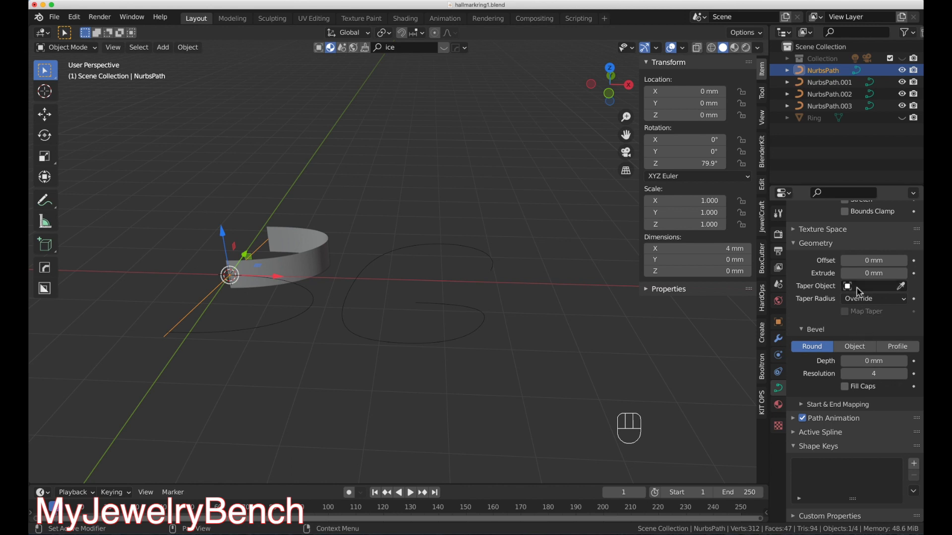
pyautogui.scroll(2, 839, 367)
pyautogui.scroll(3, 840, 367)
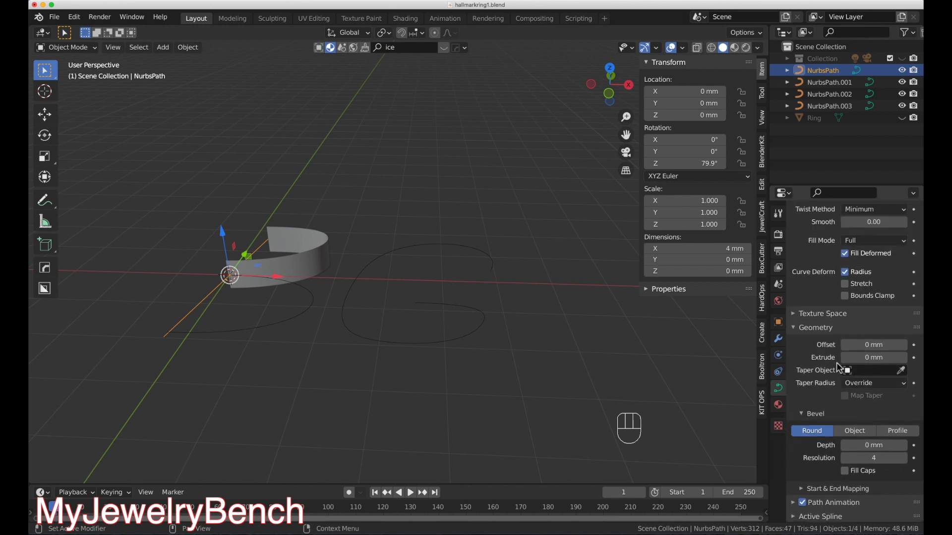
pyautogui.moveTo(874, 358); pyautogui.dragTo(887, 357)
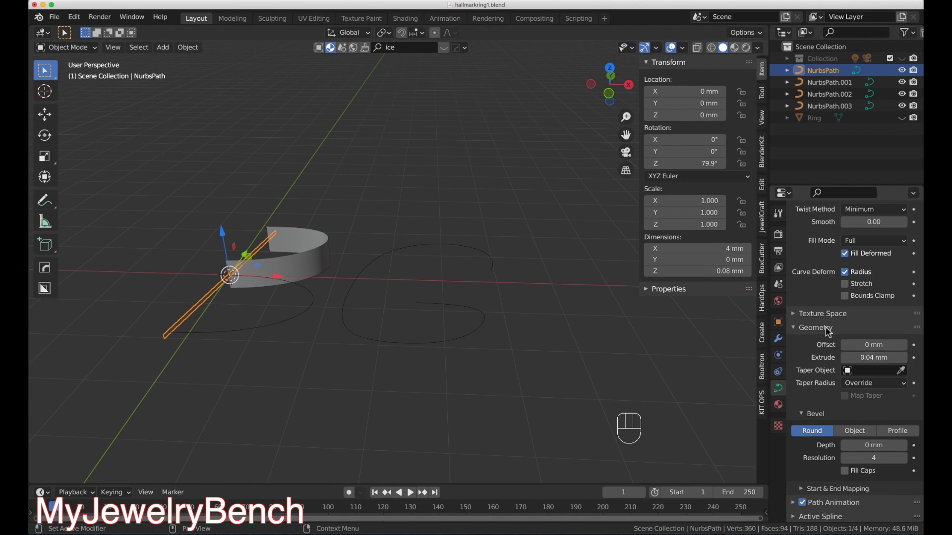
pyautogui.click(735, 273)
pyautogui.write('0.6')
pyautogui.press('Return')
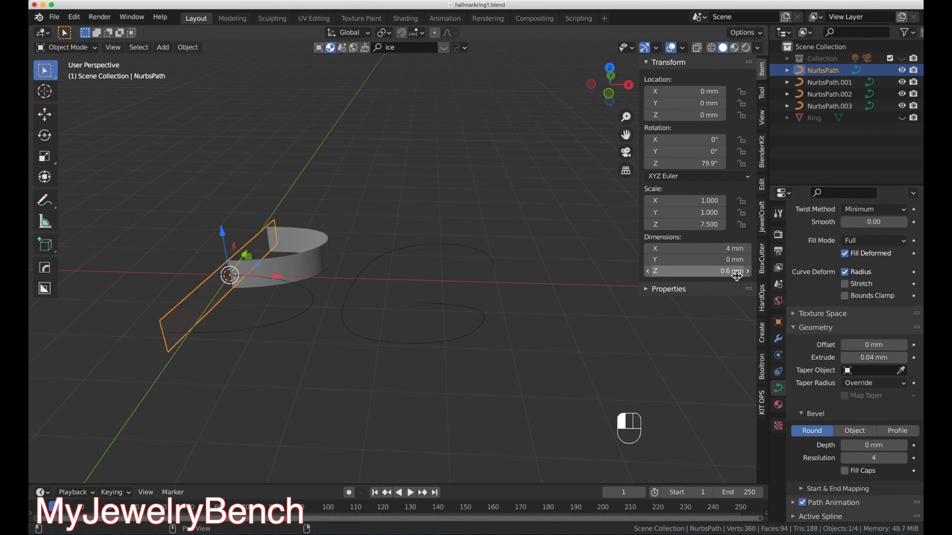
# Extrude the B's lower bowl by about 0.004 mm and set its Z dimension to 0.6 mm.
pyautogui.click(267, 327)
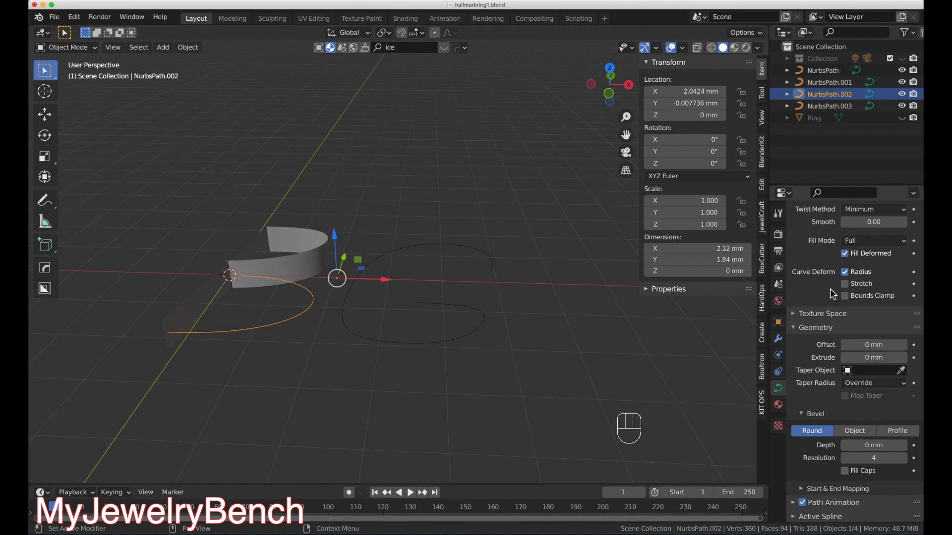
pyautogui.moveTo(880, 357); pyautogui.dragTo(885, 358)
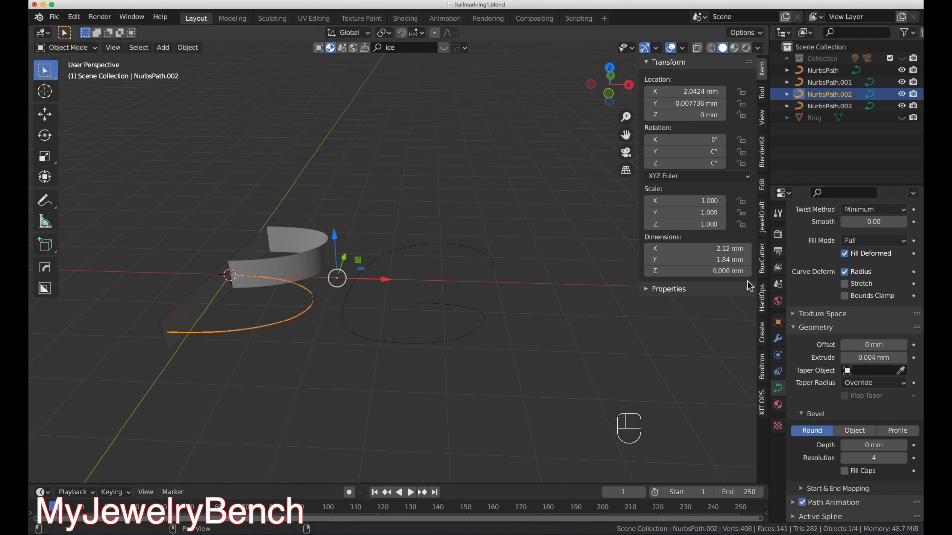
pyautogui.click(734, 274)
pyautogui.write('0.6')
pyautogui.press('Return')
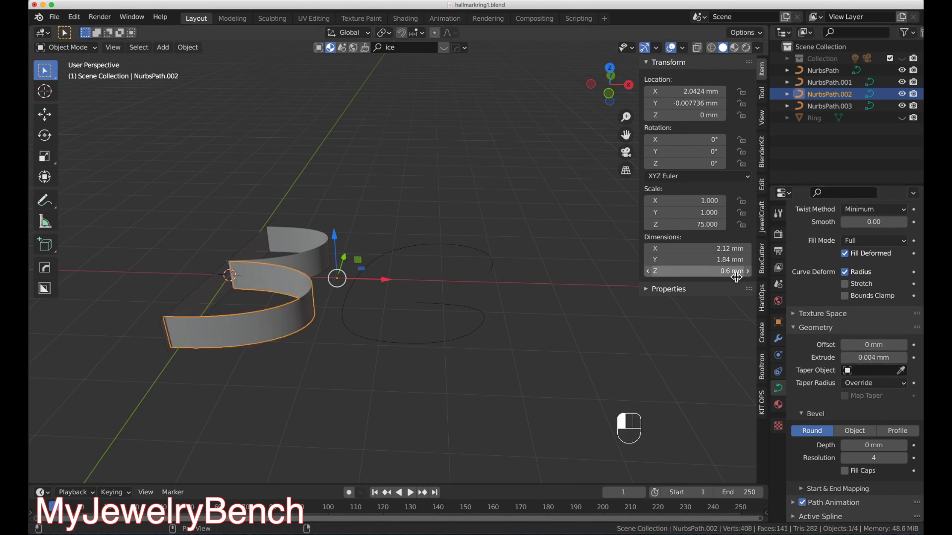
# Extrude the G curve by about 0.024 mm and set its Z dimension to 0.6 mm.
pyautogui.click(415, 343)
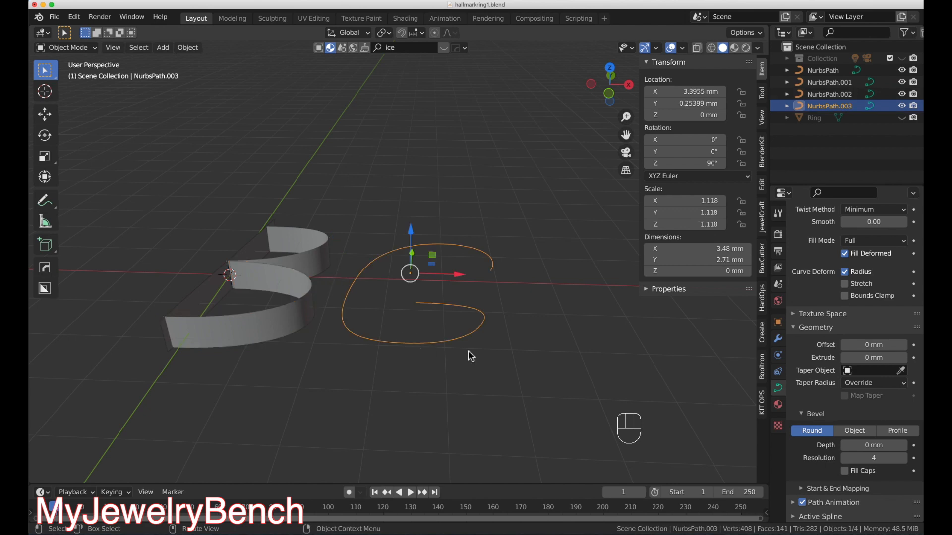
pyautogui.click(721, 272)
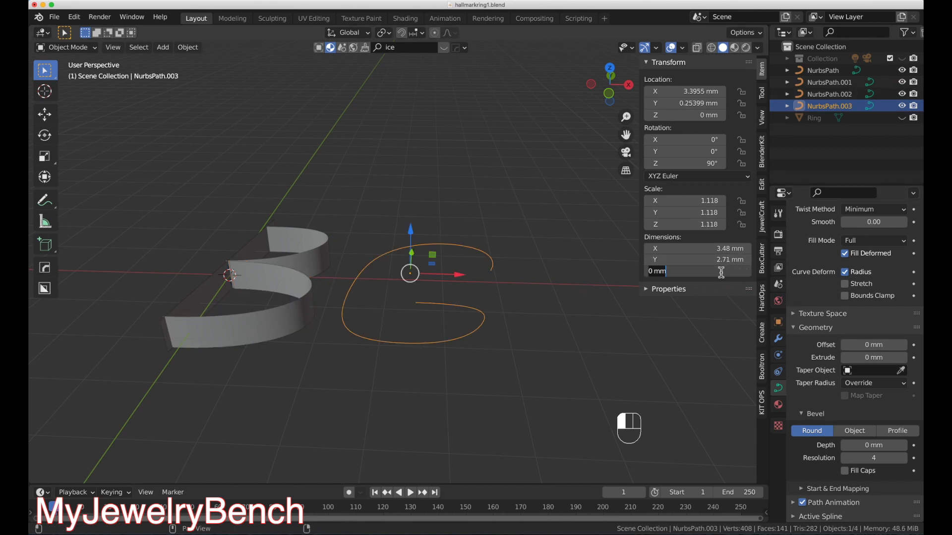
pyautogui.press('Return')
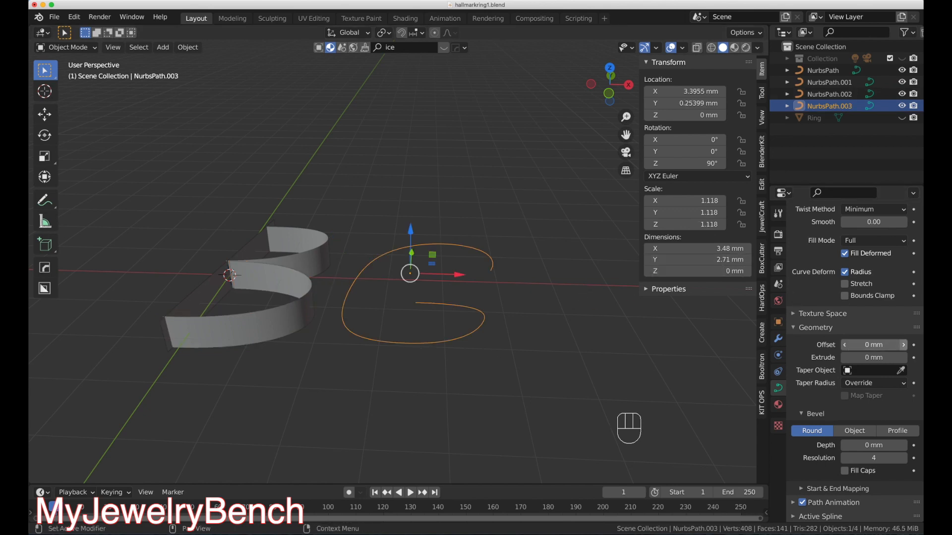
pyautogui.moveTo(858, 358); pyautogui.dragTo(870, 359)
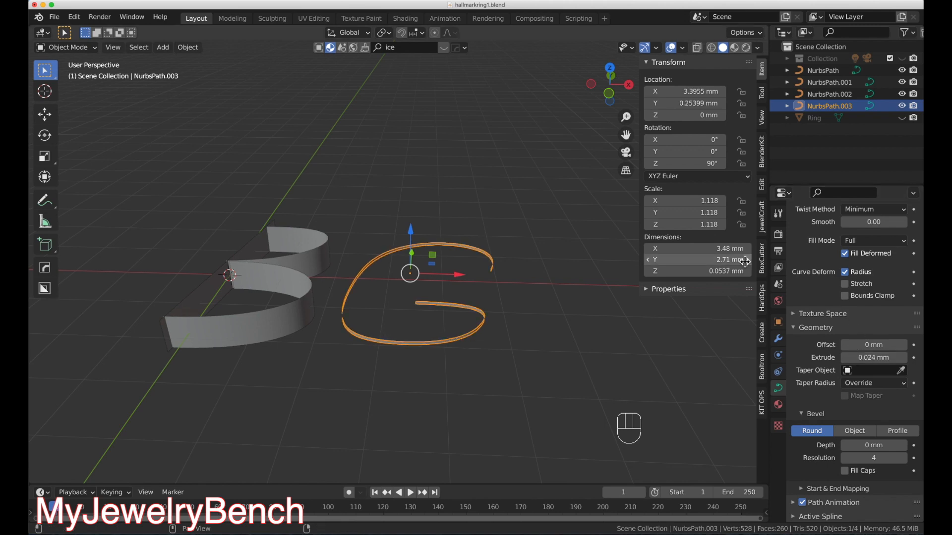
pyautogui.click(723, 271)
pyautogui.write('0.6')
pyautogui.press('Return')
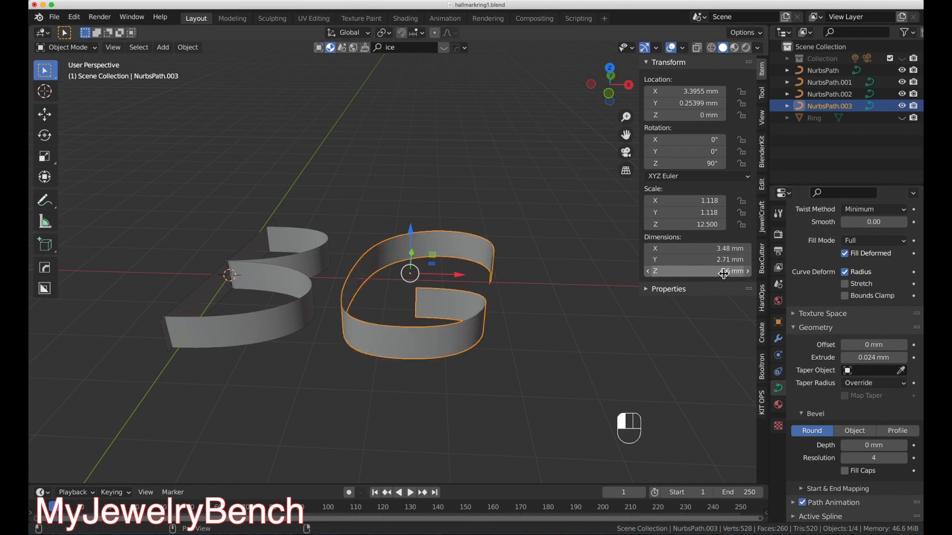
# Add a Solidify modifier to the G and adjust its thickness to about -0.262 mm.
pyautogui.click(274, 252)
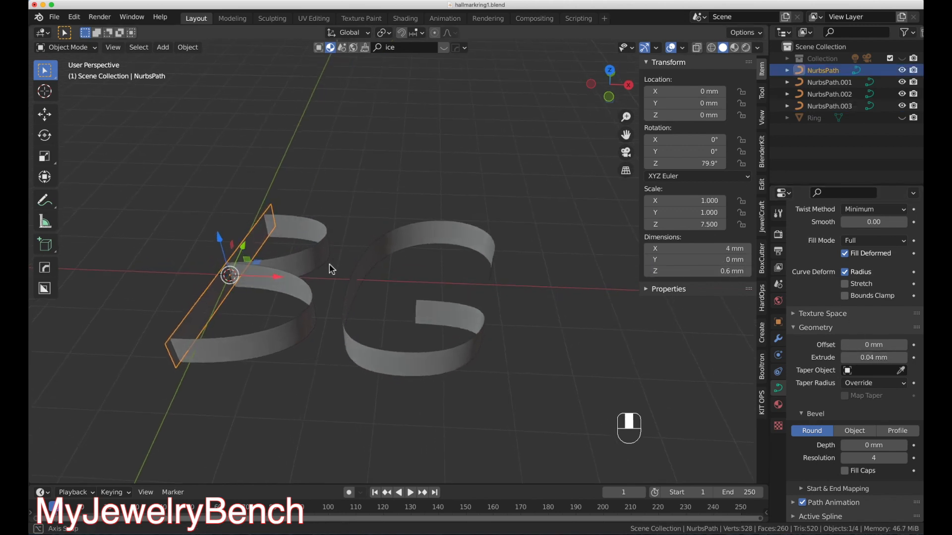
pyautogui.moveTo(332, 269); pyautogui.dragTo(368, 334, button='middle')
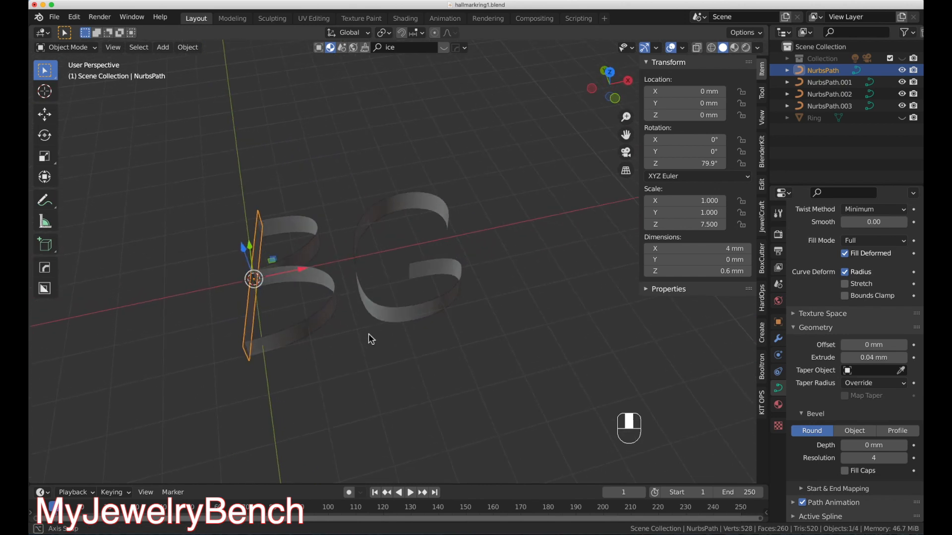
pyautogui.scroll(3, 345, 230)
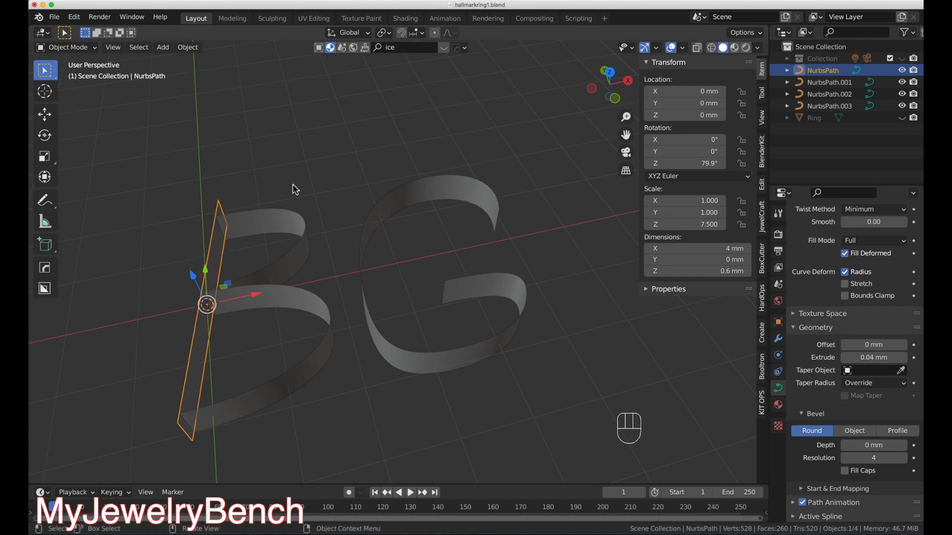
pyautogui.moveTo(408, 295); pyautogui.dragTo(424, 279, button='middle')
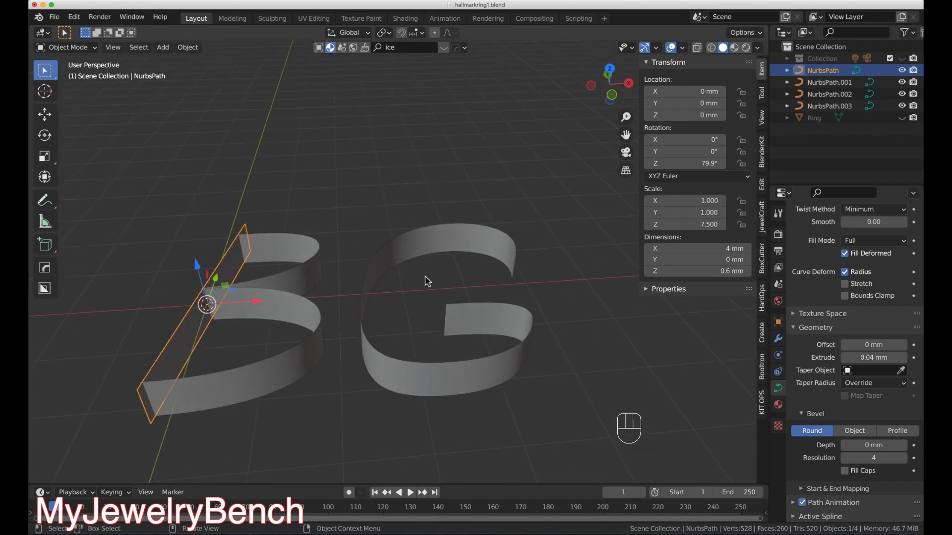
pyautogui.click(416, 251)
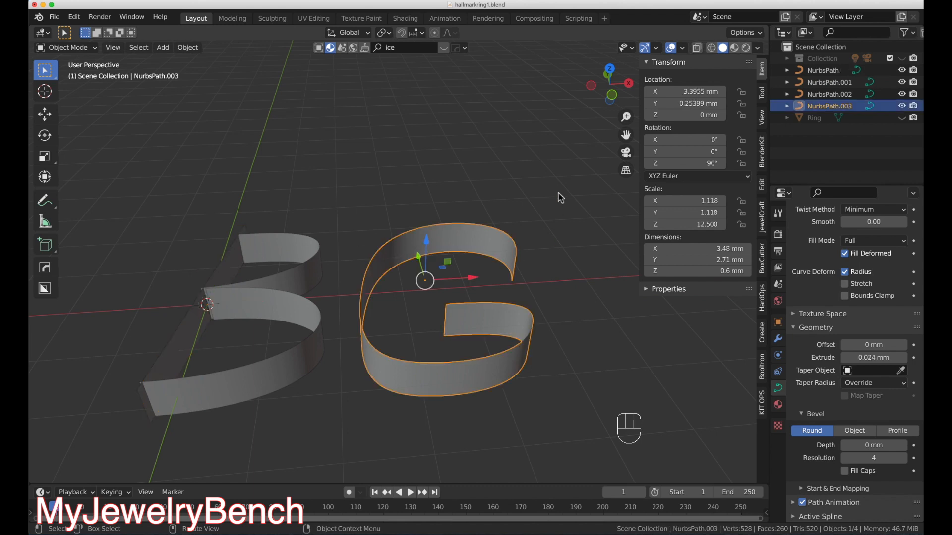
pyautogui.click(779, 340)
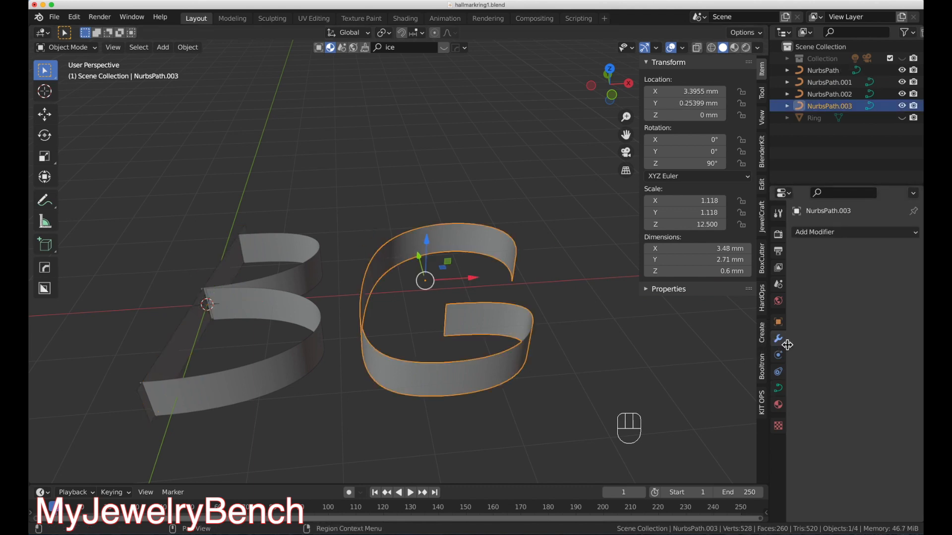
pyautogui.click(818, 233)
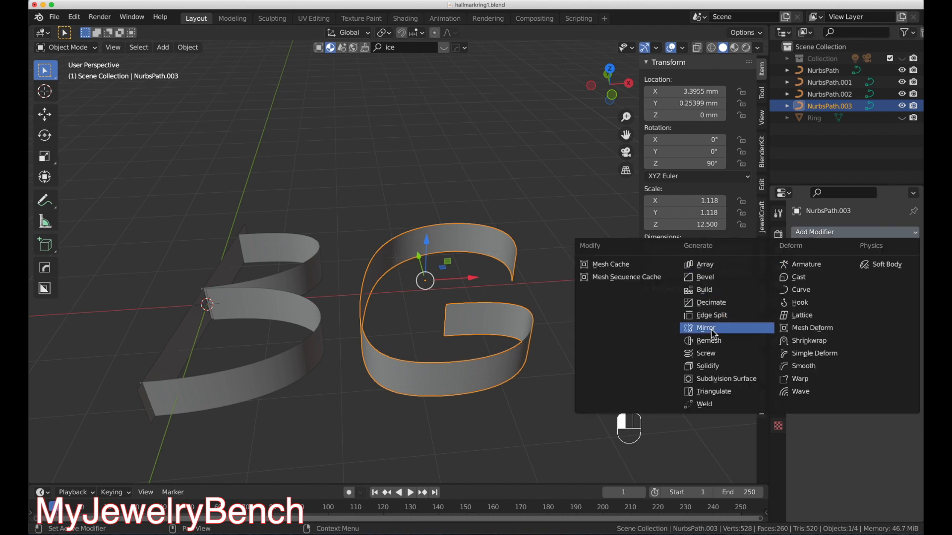
pyautogui.click(704, 367)
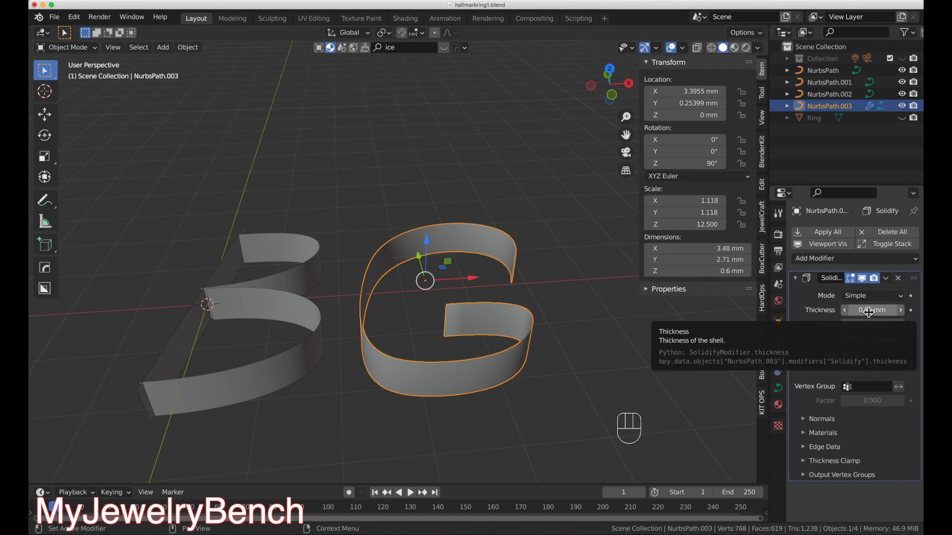
pyautogui.moveTo(870, 311); pyautogui.dragTo(816, 311)
# Apply flat shading to the G.
pyautogui.rightClick(397, 387)
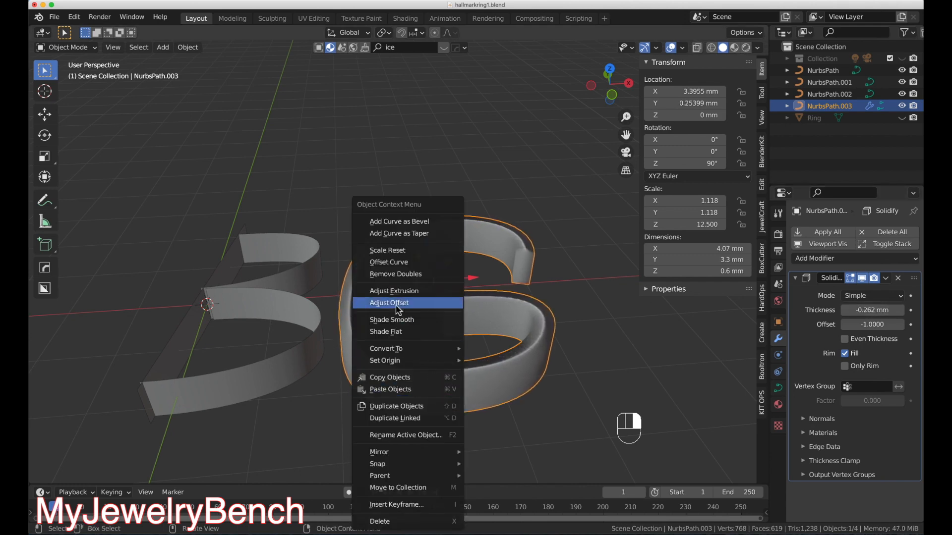
pyautogui.click(392, 323)
pyautogui.moveTo(497, 267)
pyautogui.mouseDown(button='middle')
pyautogui.moveTo(489, 298)
pyautogui.moveTo(491, 279)
pyautogui.mouseUp(button='middle')
# Add a Solidify modifier to the B's lower bowl with a thickness of about 0.2 mm.
pyautogui.click(281, 376)
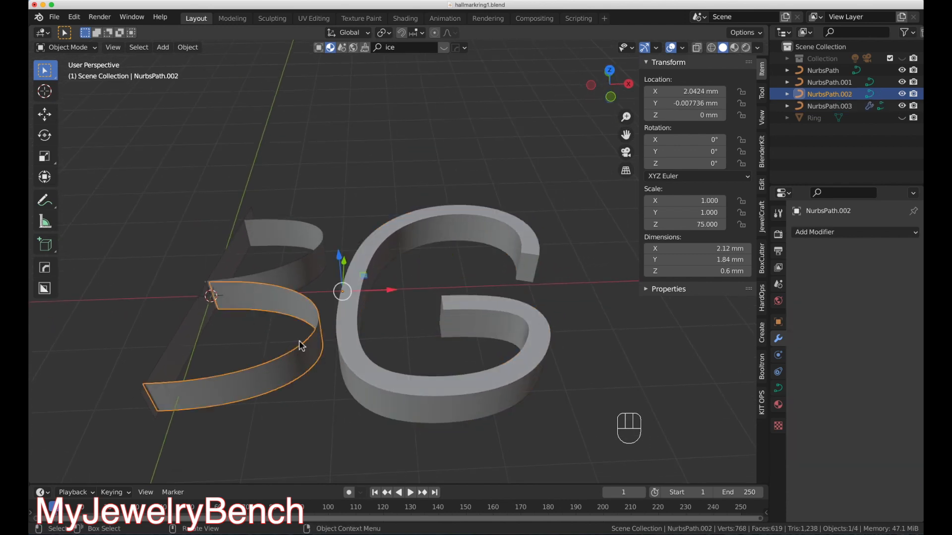
pyautogui.click(815, 233)
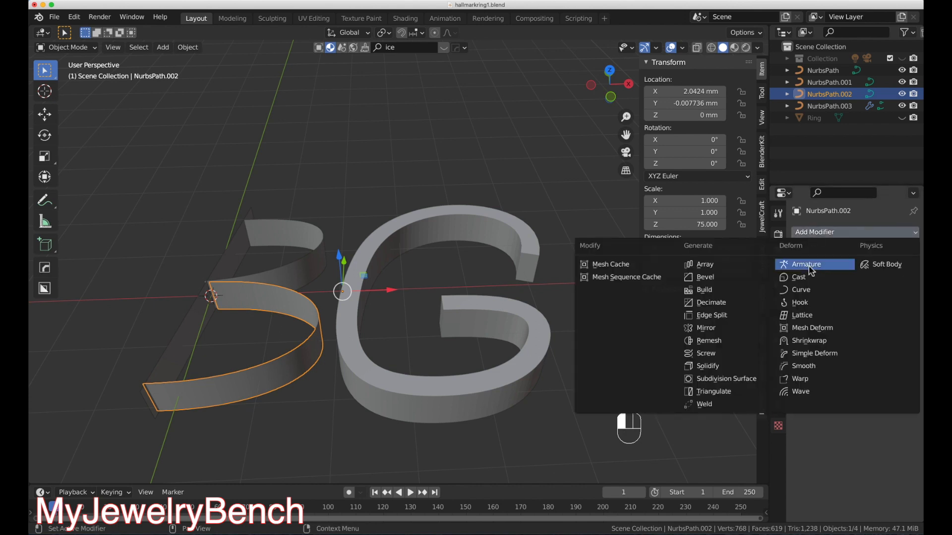
pyautogui.click(714, 371)
pyautogui.moveTo(873, 310)
pyautogui.mouseDown()
pyautogui.moveTo(828, 310)
pyautogui.moveTo(898, 310)
pyautogui.moveTo(873, 310)
pyautogui.mouseUp()
# Check the G's Solidify thickness and set the thickness of the B's lower bowl to the same -0.262 mm.
pyautogui.click(533, 378)
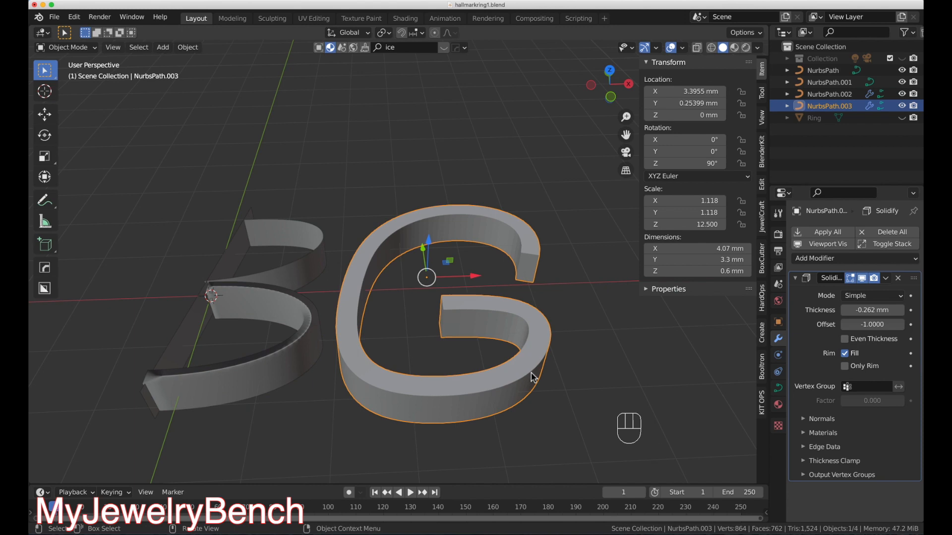
pyautogui.click(296, 366)
pyautogui.click(516, 365)
pyautogui.click(271, 370)
pyautogui.click(858, 310)
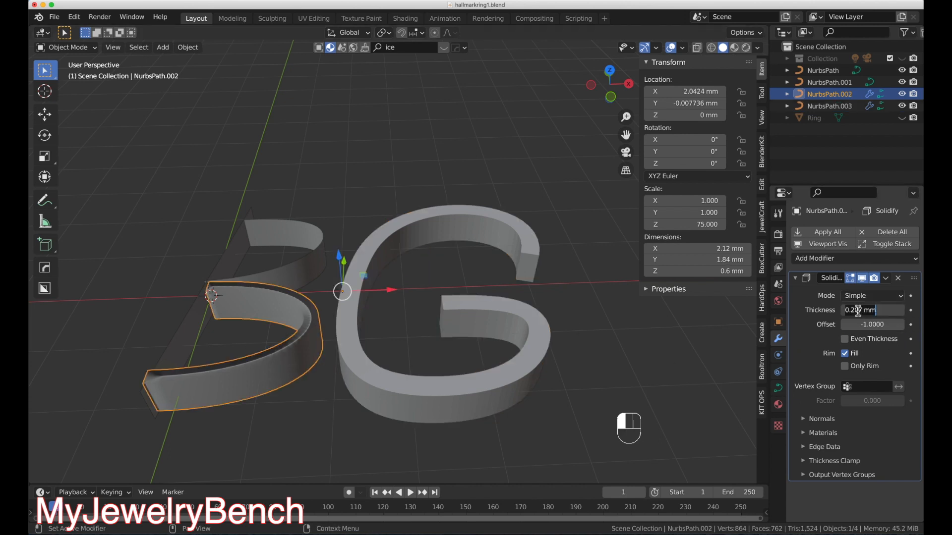
pyautogui.hotkey('ctrl', 'a')
pyautogui.press('BackSpace')
pyautogui.write('-0.262')
pyautogui.press('Return')
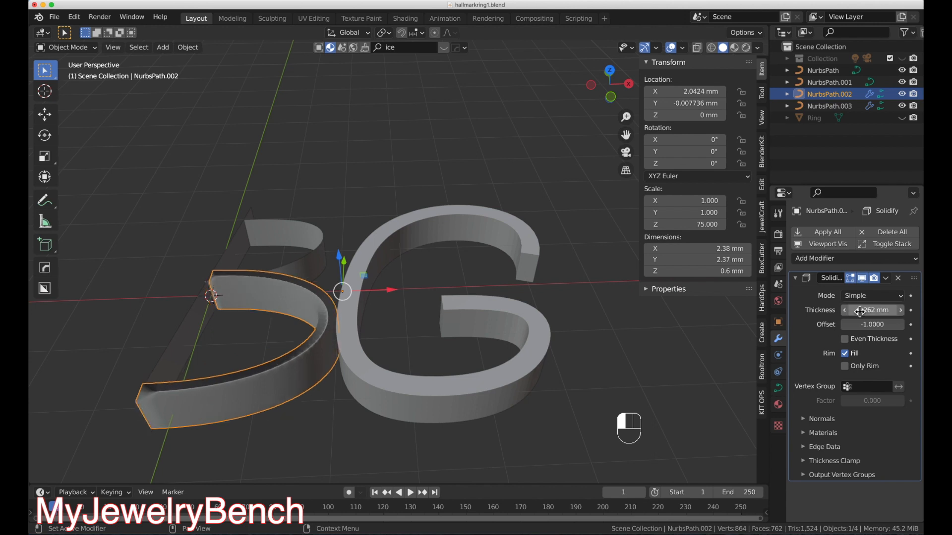
# Add a Solidify modifier to the B's upper bowl.
pyautogui.click(302, 272)
pyautogui.click(843, 233)
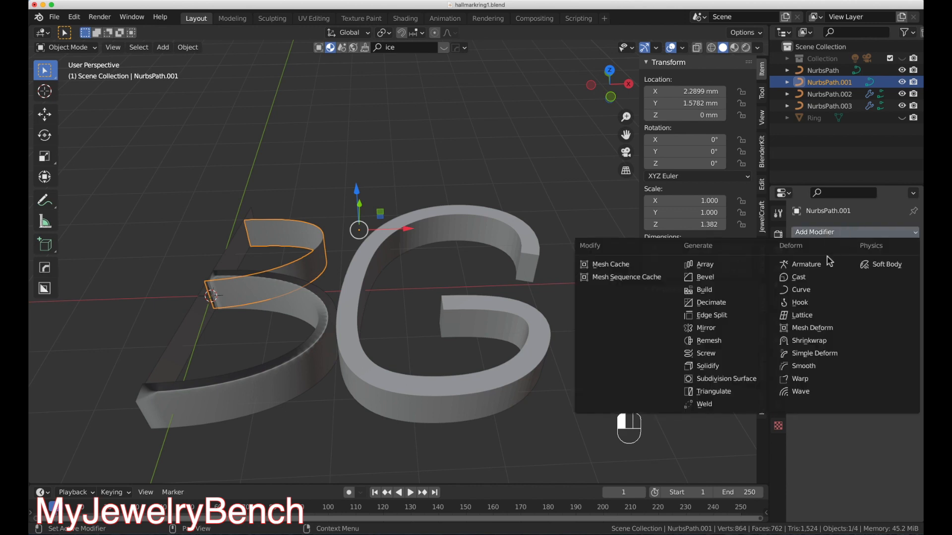
pyautogui.click(726, 366)
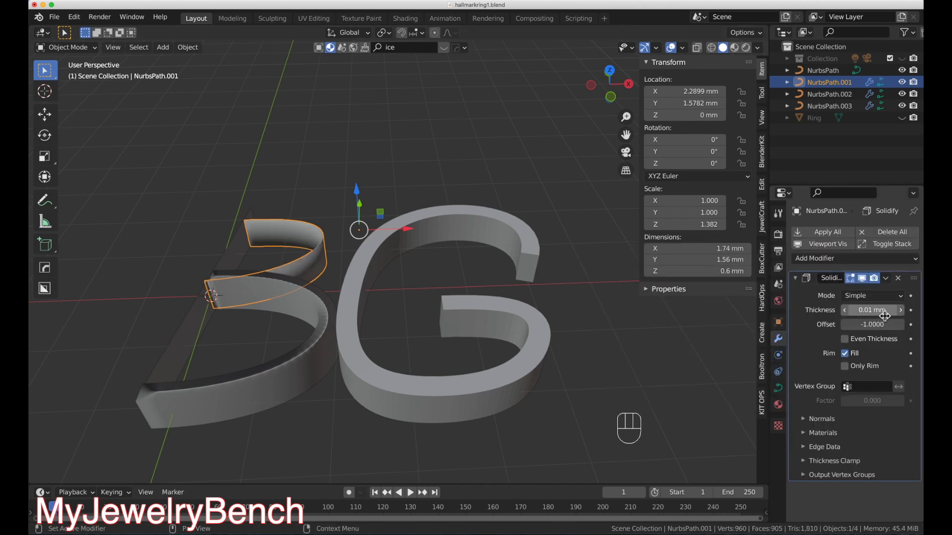
pyautogui.click(884, 313)
pyautogui.write('-')
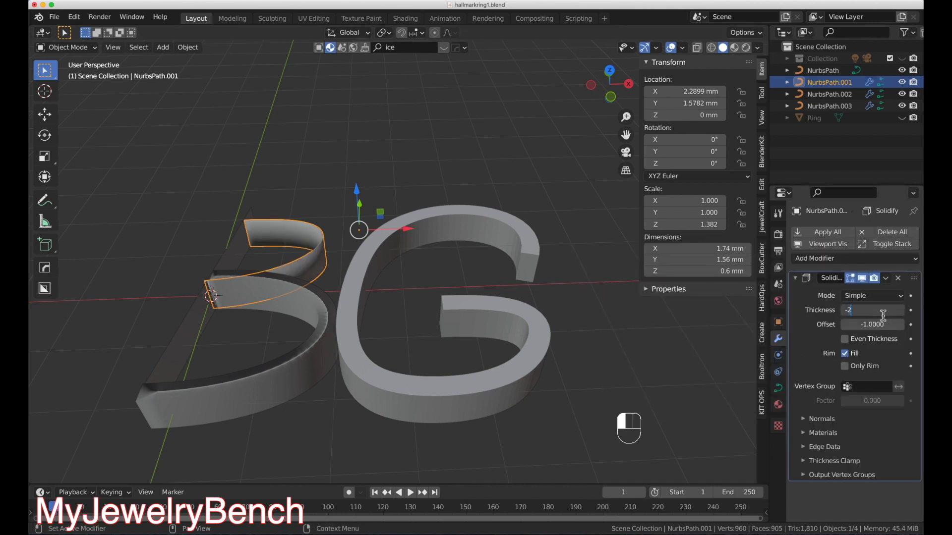
pyautogui.write('262')
pyautogui.press('Return')
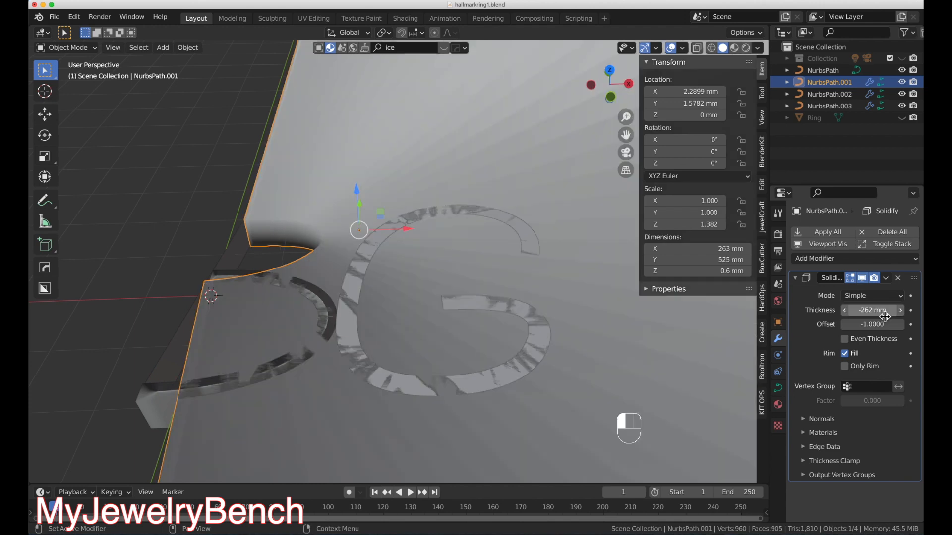
# Set the Solidify thickness of the B's upper bowl to -0.262 mm.
pyautogui.click(885, 316)
pyautogui.write('-0')
pyautogui.write('.262')
pyautogui.press('Return')
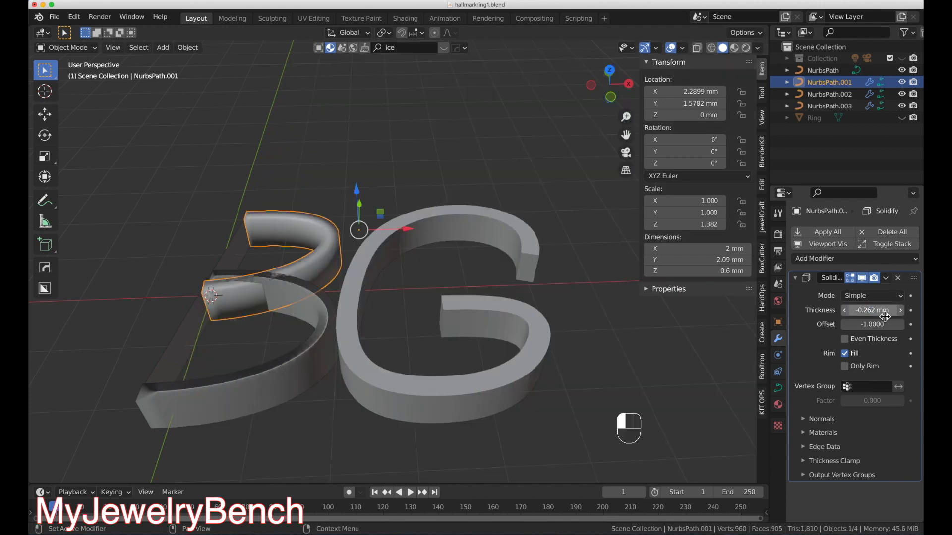
# Add a Solidify modifier to the B's straight stem with a thickness of -0.262 mm.
pyautogui.click(185, 356)
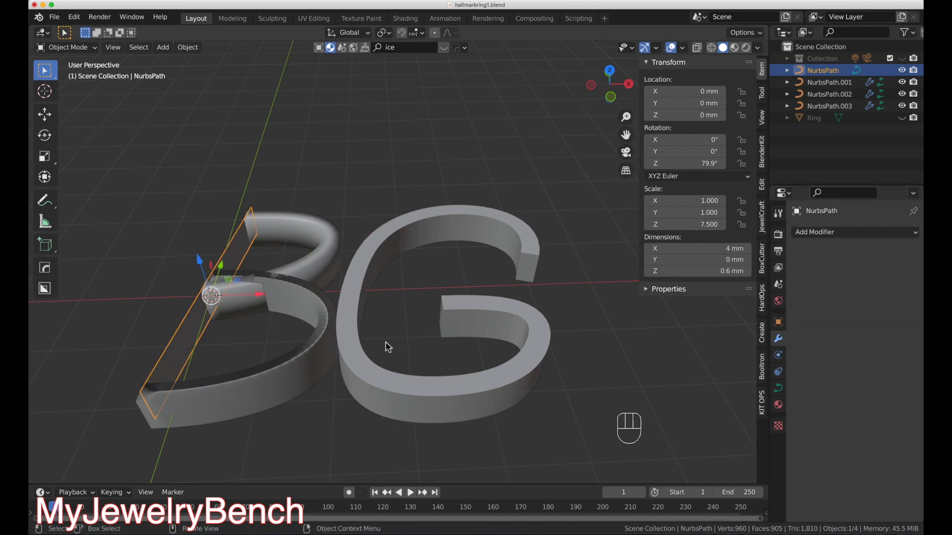
pyautogui.click(828, 233)
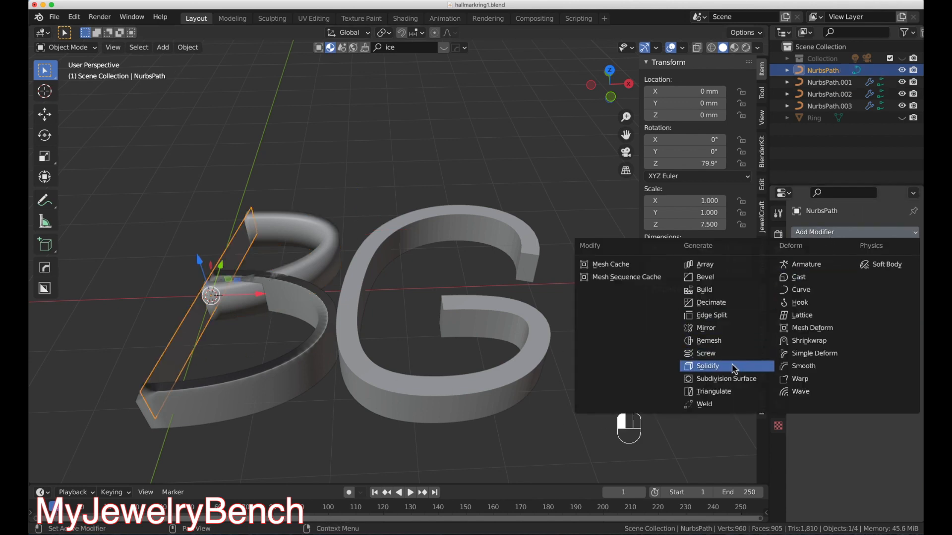
pyautogui.click(708, 366)
pyautogui.click(873, 311)
pyautogui.write('-0')
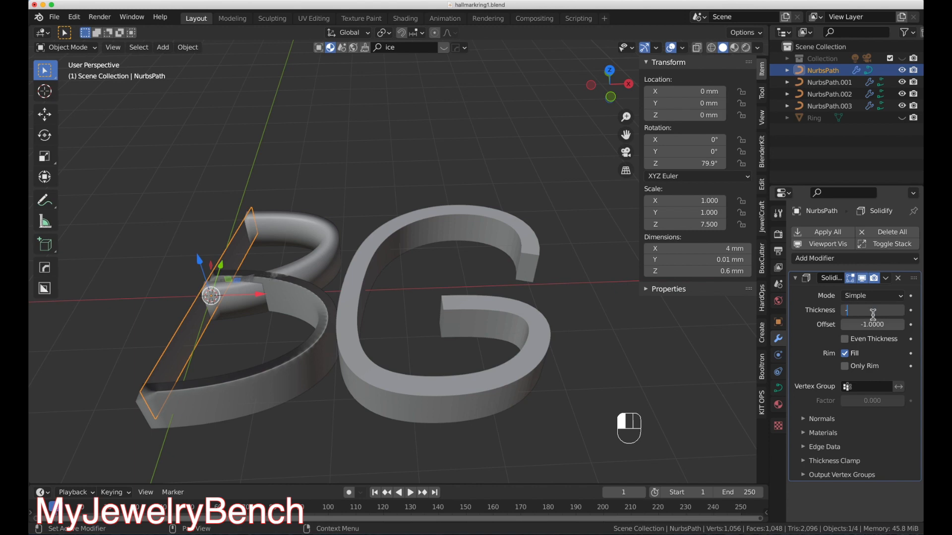
pyautogui.write('.262')
pyautogui.press('Return')
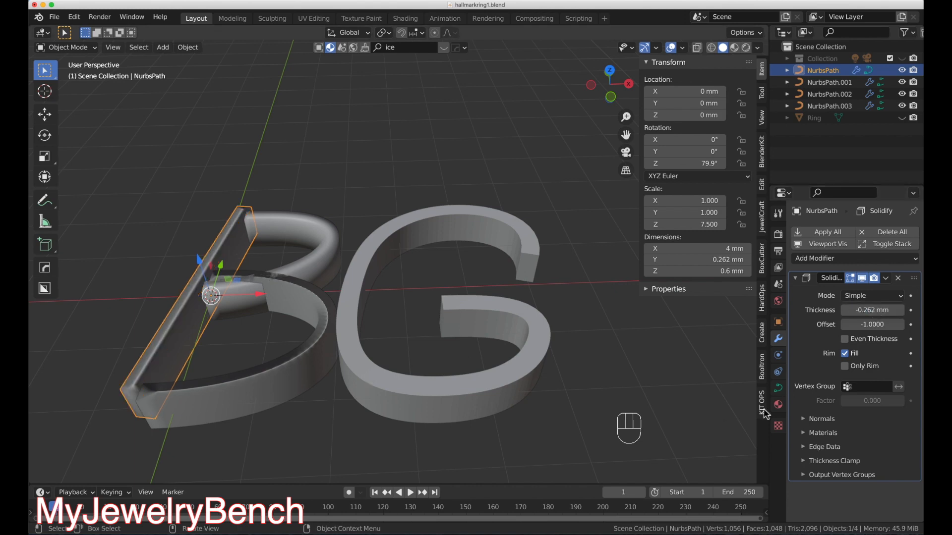
pyautogui.click(471, 135)
pyautogui.rightClick(306, 261)
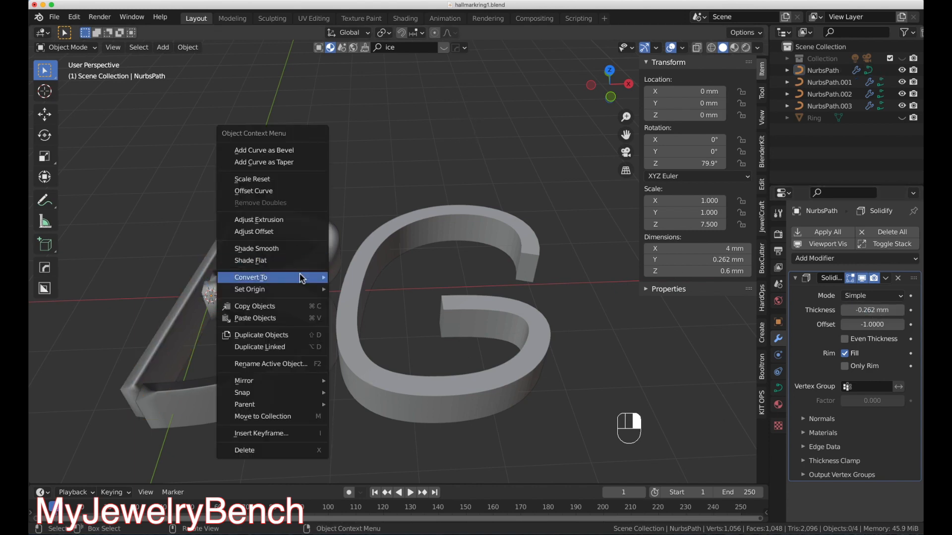
pyautogui.click(291, 260)
pyautogui.rightClick(316, 289)
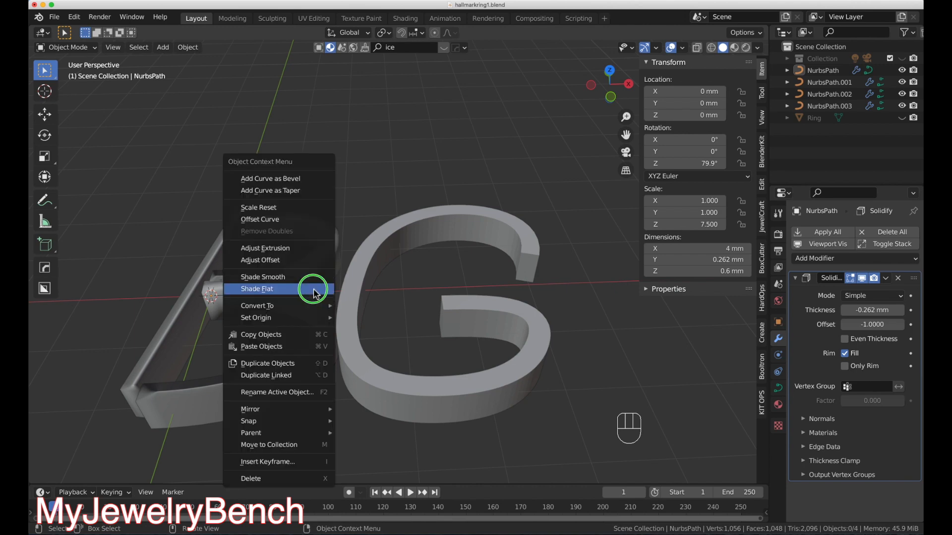
pyautogui.click(318, 290)
# Apply flat shading to the B's upper bowl and to its stem, leaving nothing selected.
pyautogui.click(330, 266)
pyautogui.rightClick(331, 267)
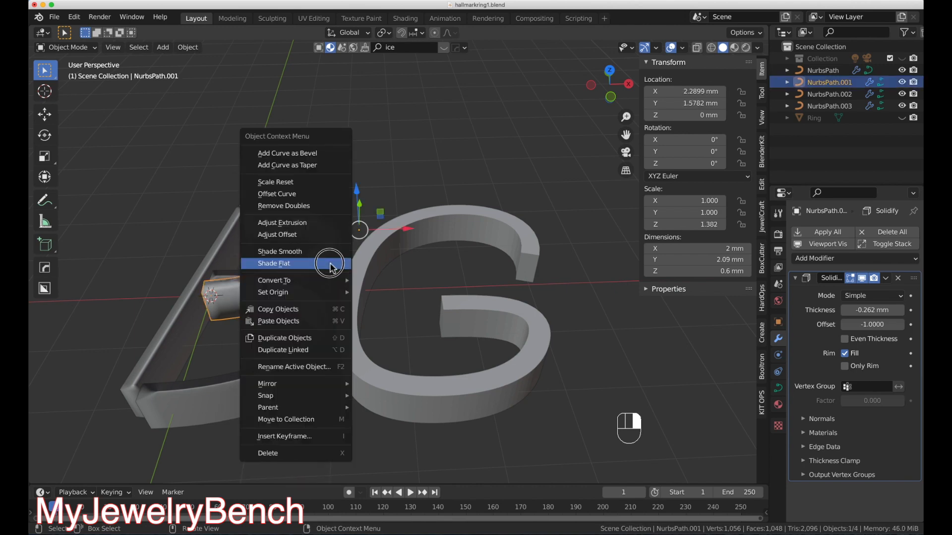
pyautogui.click(330, 266)
pyautogui.click(237, 247)
pyautogui.rightClick(237, 246)
pyautogui.click(238, 246)
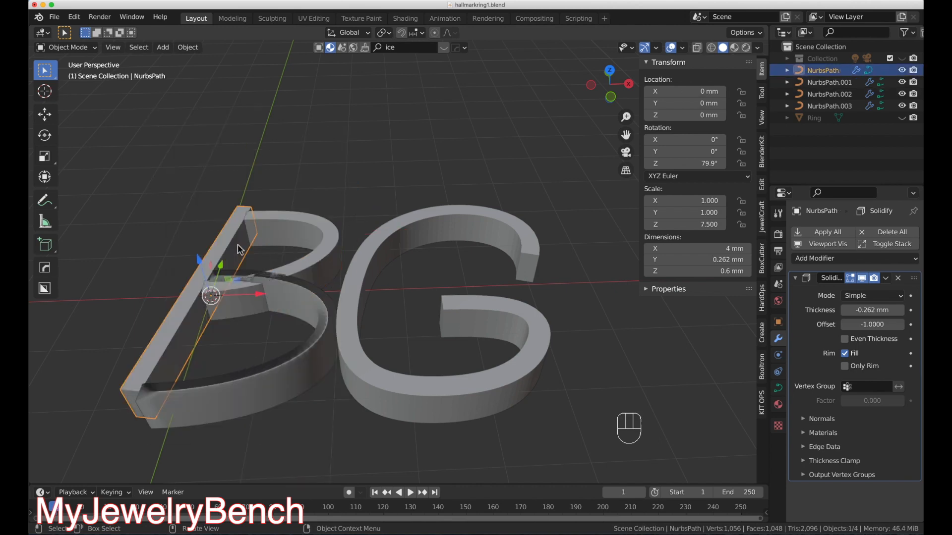
pyautogui.click(505, 139)
# Scale the B's lower bowl down to about 0.913 and move it about -0.2 mm along X to meet the stem.
pyautogui.scroll(-3, 501, 143)
pyautogui.moveTo(486, 182); pyautogui.dragTo(392, 261, button='middle')
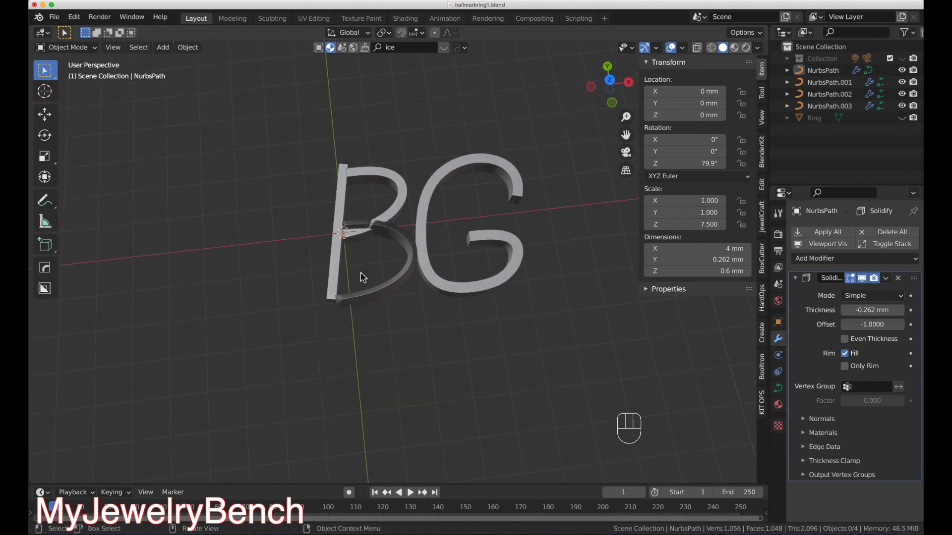
pyautogui.click(369, 293)
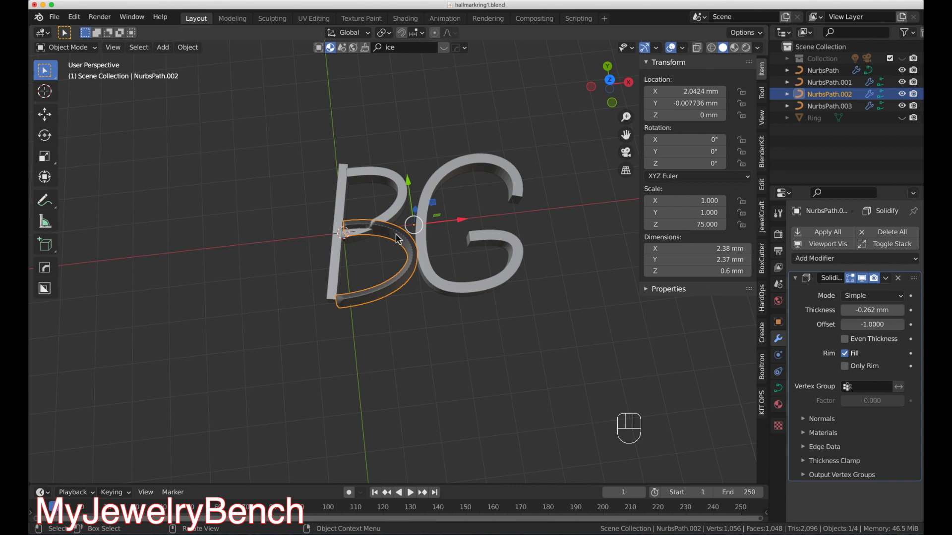
pyautogui.press('s')
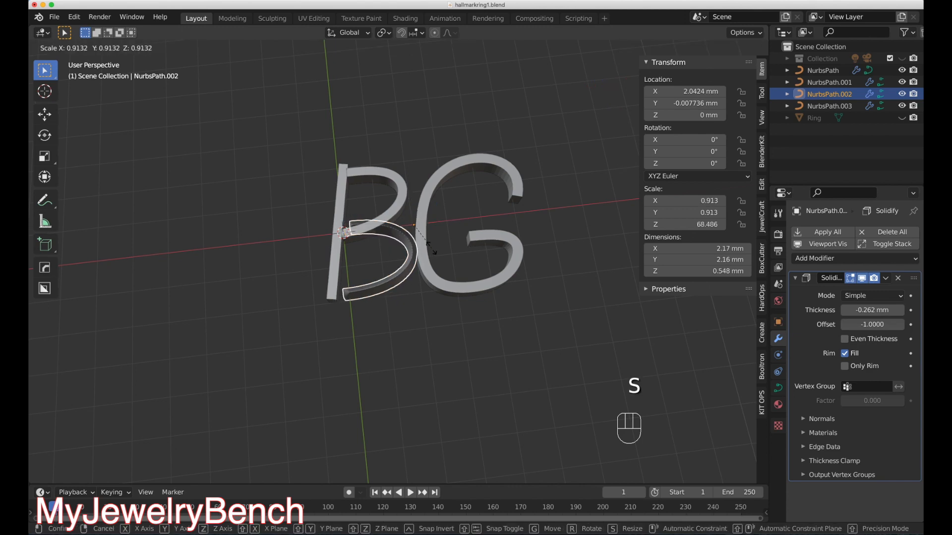
pyautogui.click(439, 249)
pyautogui.press('g')
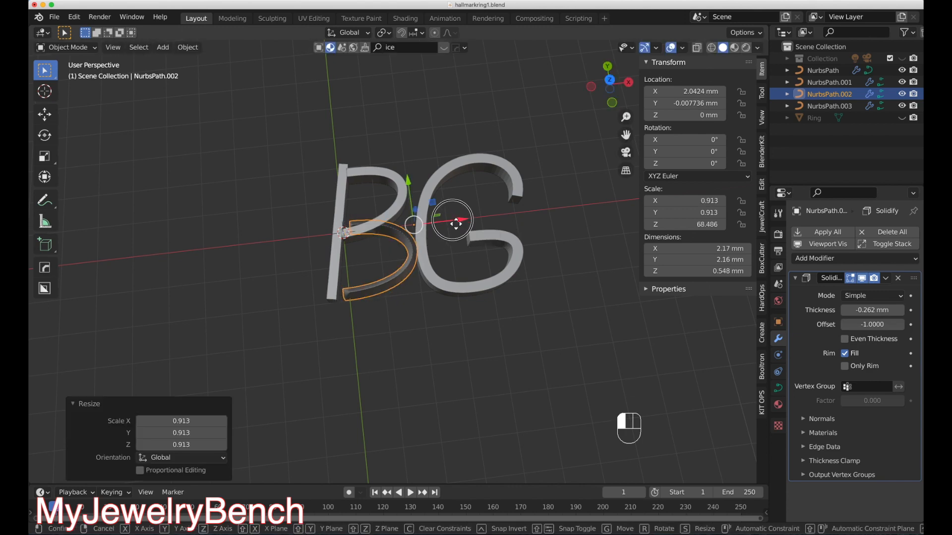
pyautogui.moveTo(452, 224); pyautogui.dragTo(449, 225)
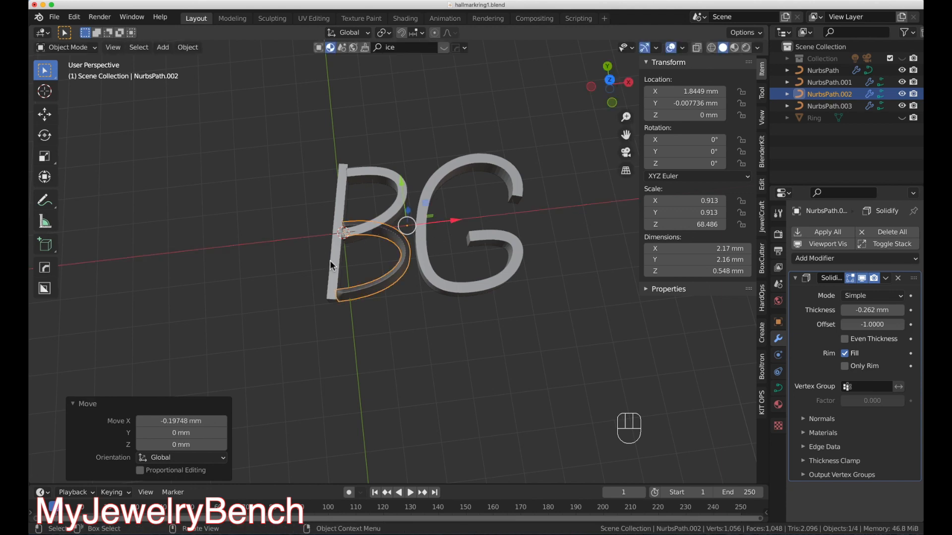
# Lengthen the B's stem by scaling it about 1.15 along the global Y axis.
pyautogui.click(331, 265)
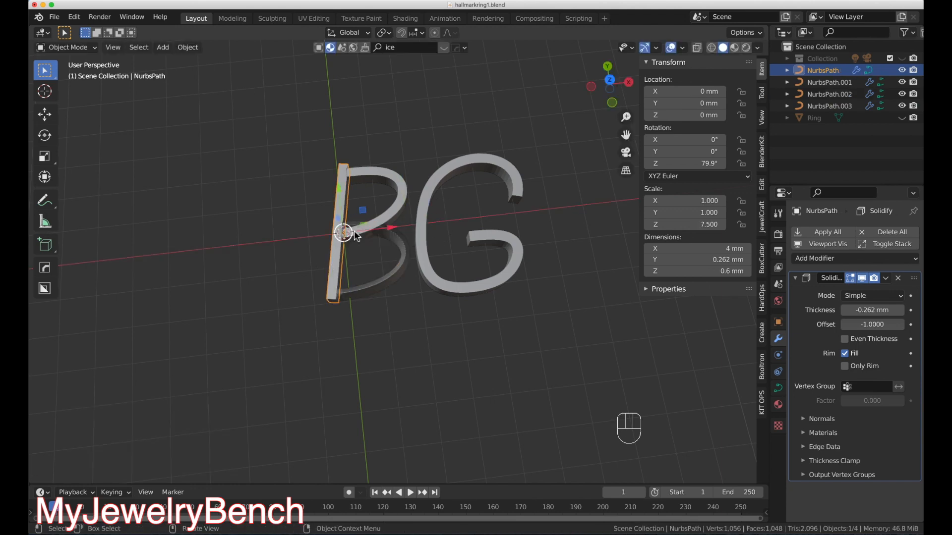
pyautogui.press('s')
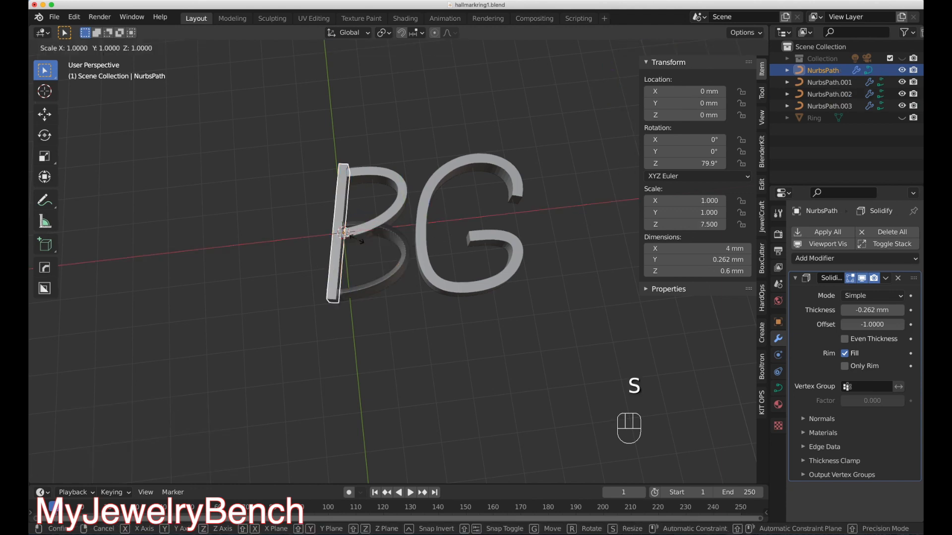
pyautogui.press('y')
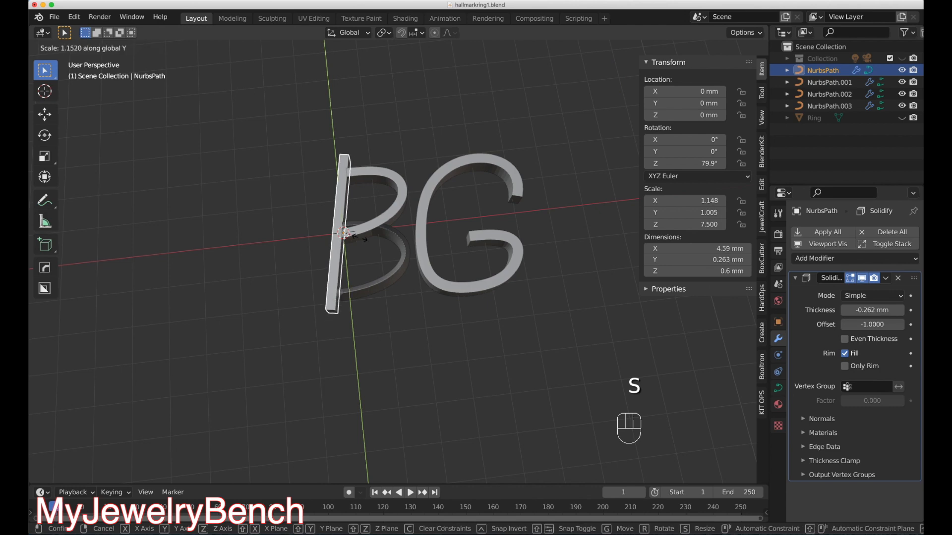
pyautogui.click(363, 243)
# Scale the B's upper bowl down to about 0.937 and move it about -0.19 mm in X and 0.16 mm in Y.
pyautogui.moveTo(363, 243); pyautogui.dragTo(383, 230, button='middle')
pyautogui.click(411, 237)
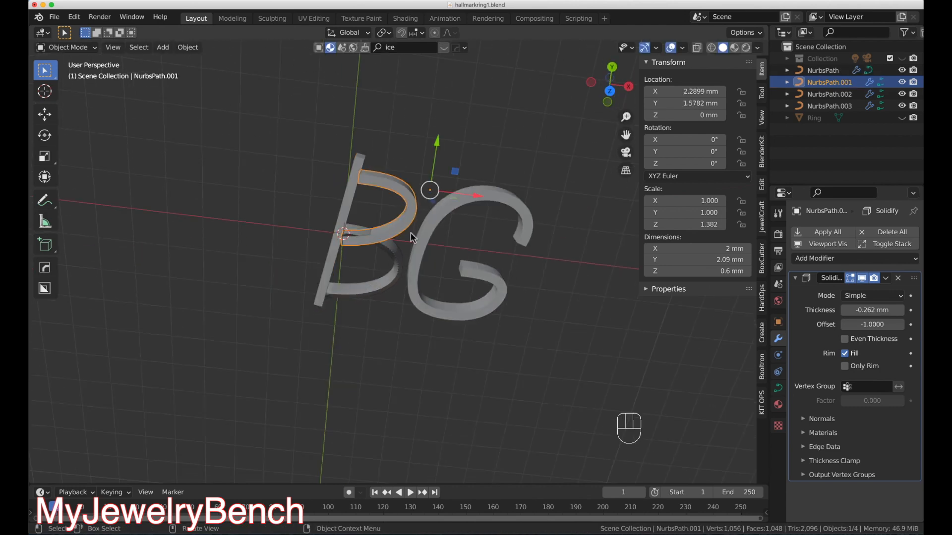
pyautogui.press('s')
pyautogui.click(494, 285)
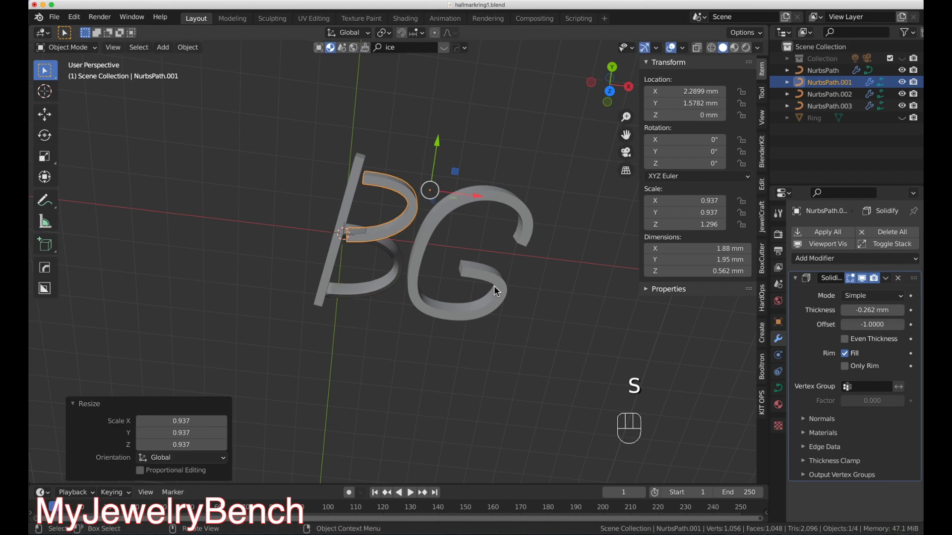
pyautogui.press('KP_7')
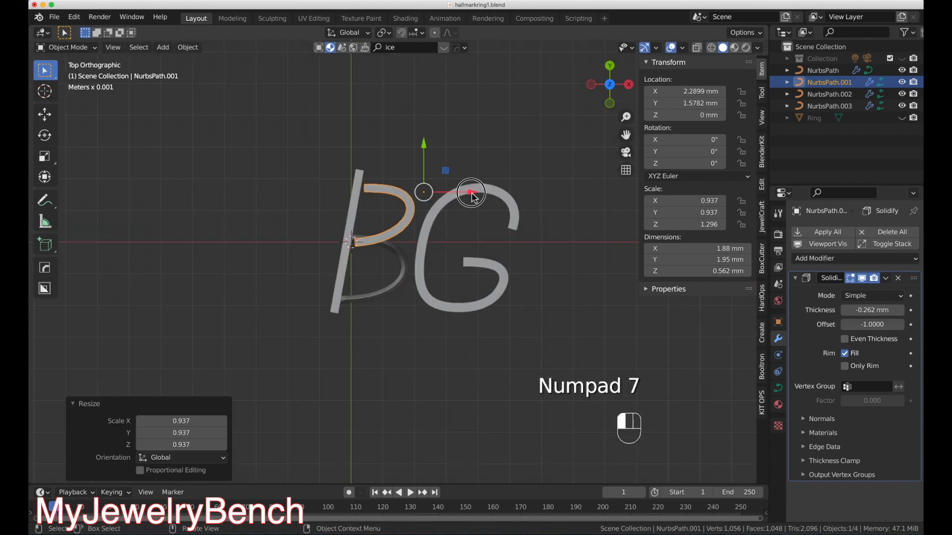
pyautogui.moveTo(485, 193); pyautogui.dragTo(468, 195)
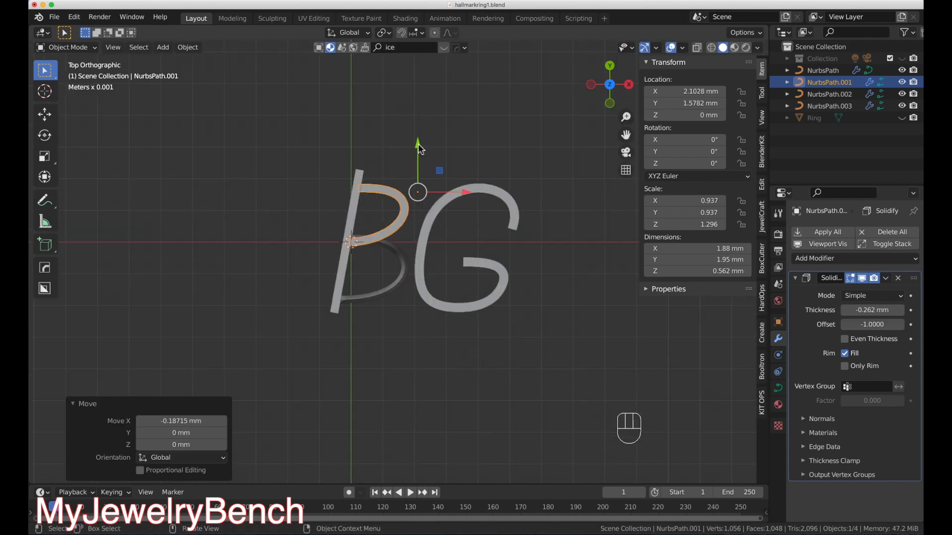
pyautogui.moveTo(419, 148); pyautogui.dragTo(419, 132)
# Apply flat shading to the B's lower bowl and deselect it.
pyautogui.click(354, 299)
pyautogui.rightClick(353, 298)
pyautogui.click(354, 299)
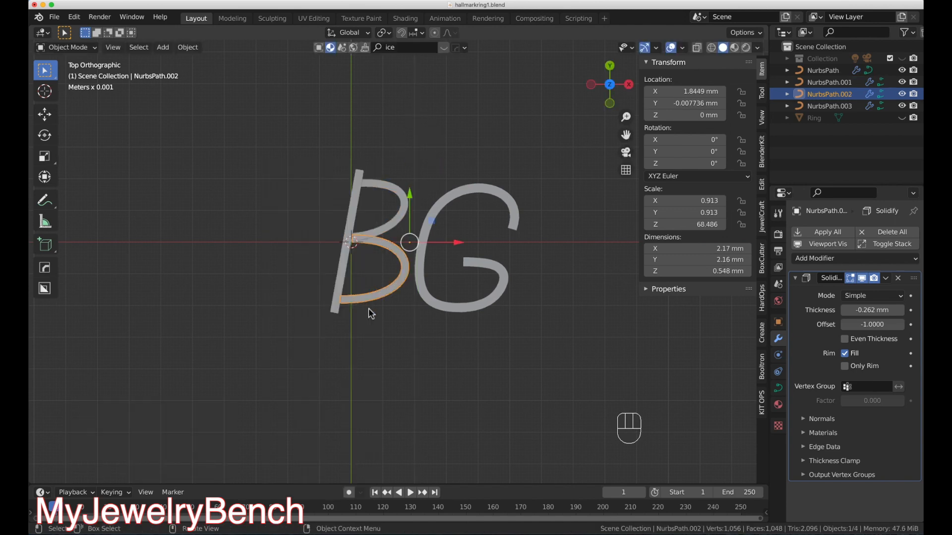
pyautogui.click(394, 316)
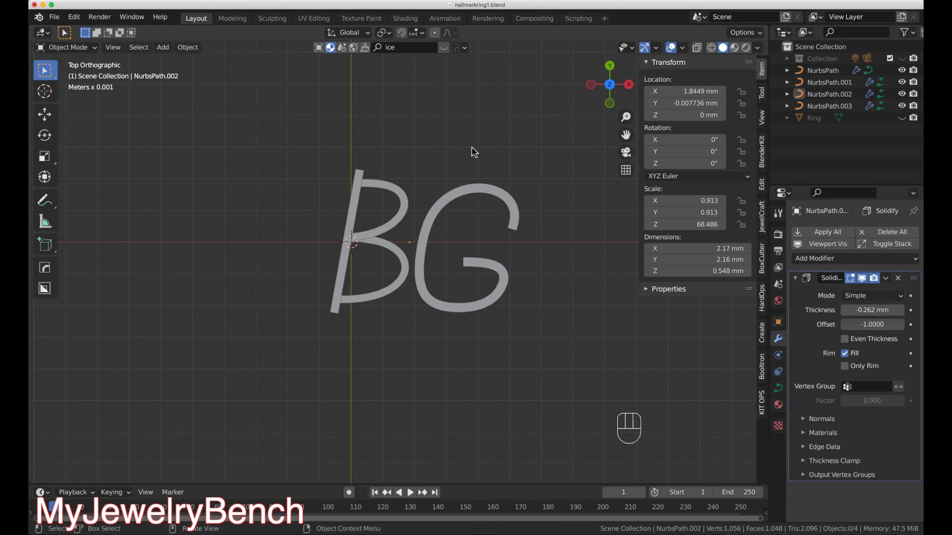
# Convert all four curve pieces of the B and G to meshes.
pyautogui.moveTo(409, 238); pyautogui.dragTo(407, 180, button='middle')
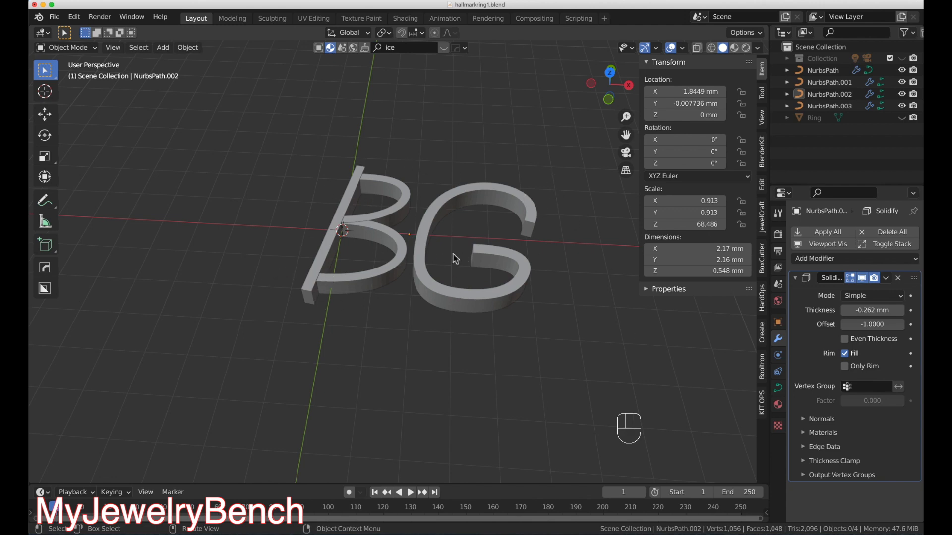
pyautogui.scroll(2, 519, 205)
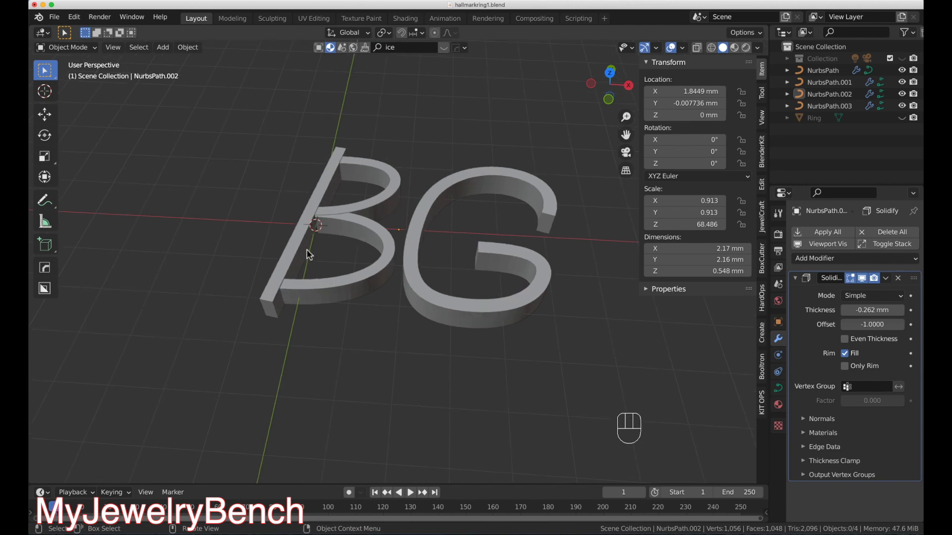
pyautogui.moveTo(278, 191); pyautogui.dragTo(530, 277)
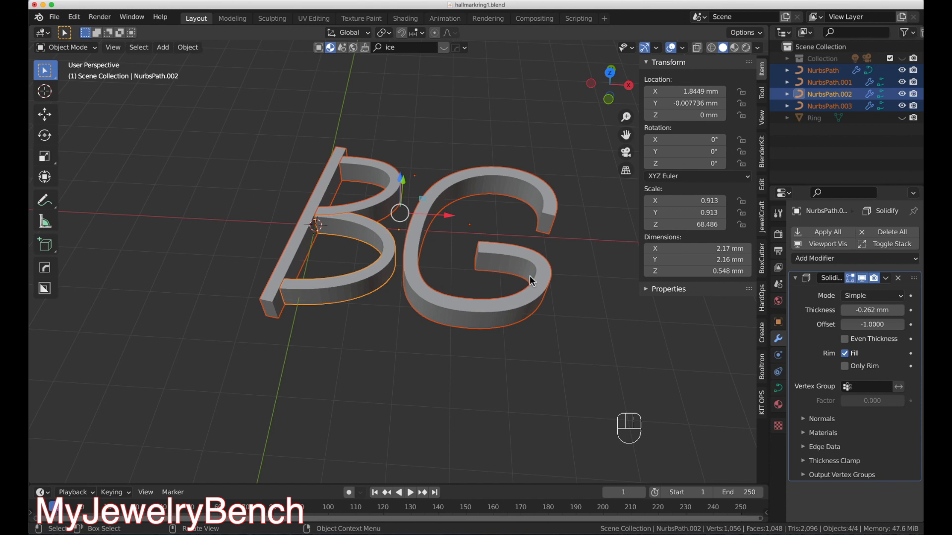
pyautogui.rightClick(370, 293)
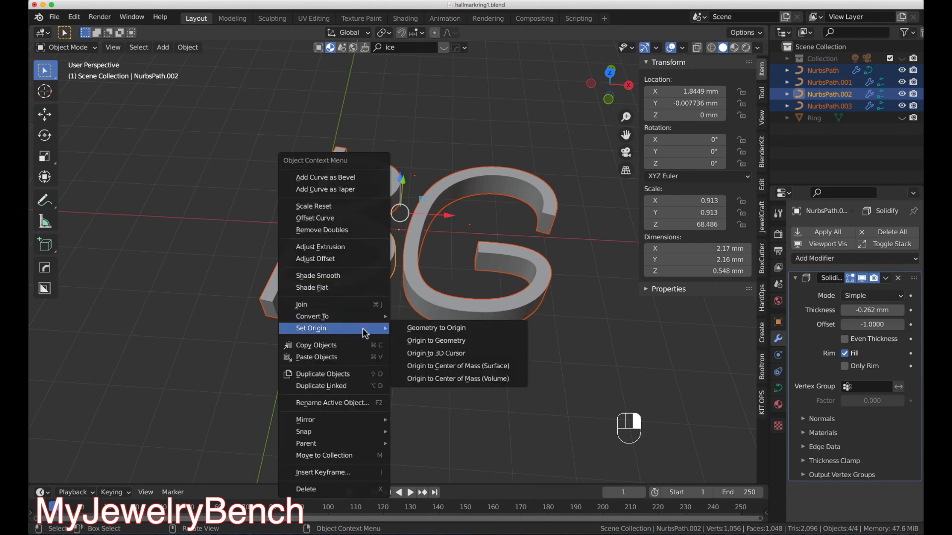
pyautogui.moveTo(364, 317)
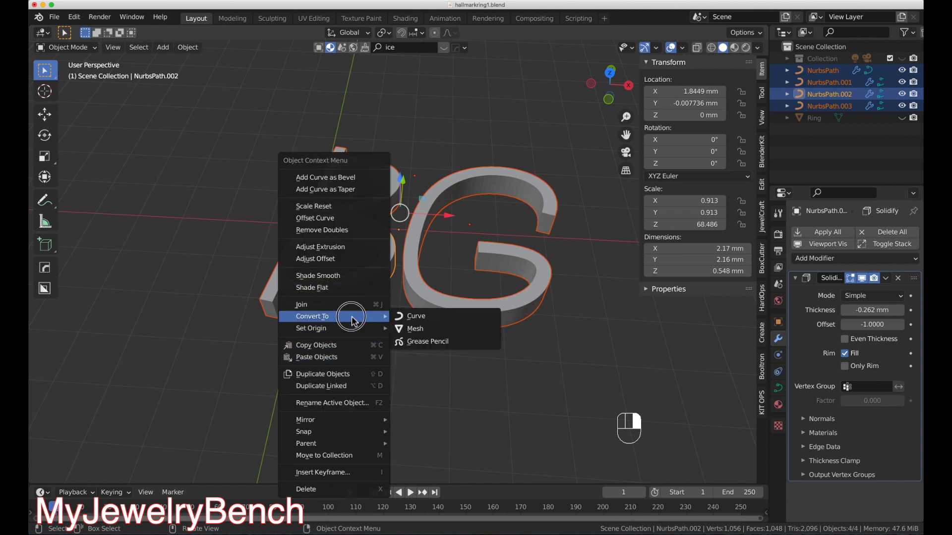
pyautogui.click(425, 331)
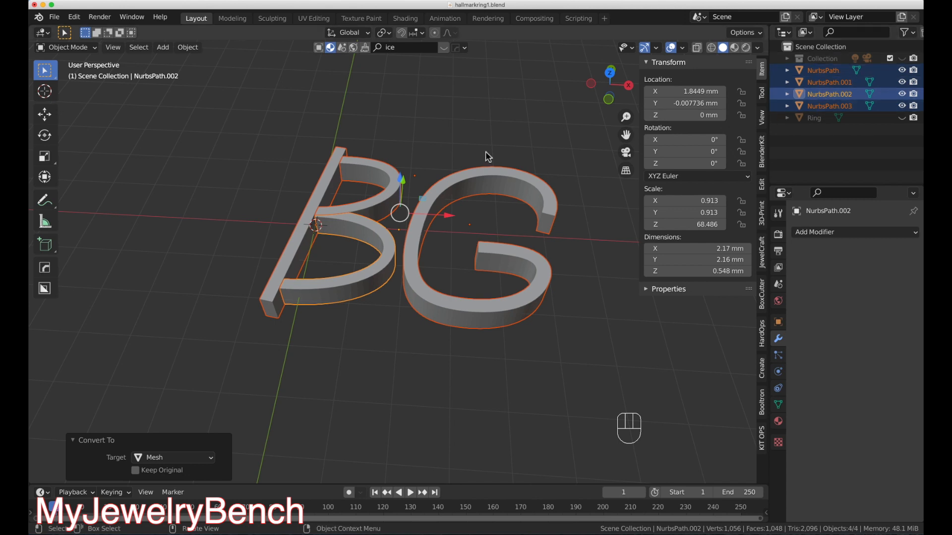
# Combine the B's stem, upper bowl and lower bowl into one mesh with a destructive Booltron Union.
pyautogui.click(353, 265)
pyautogui.click(350, 297)
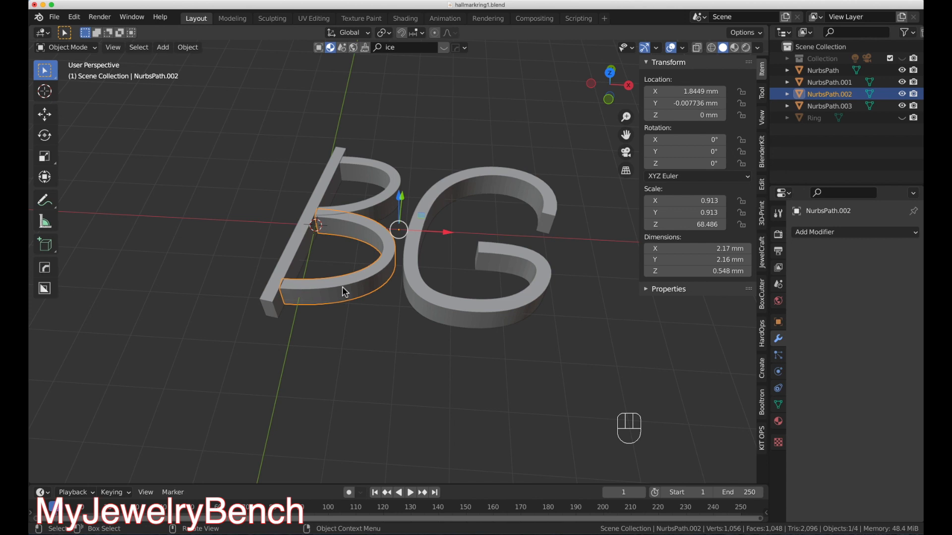
pyautogui.keyDown('shift'); pyautogui.click(360, 210); pyautogui.keyUp('shift')
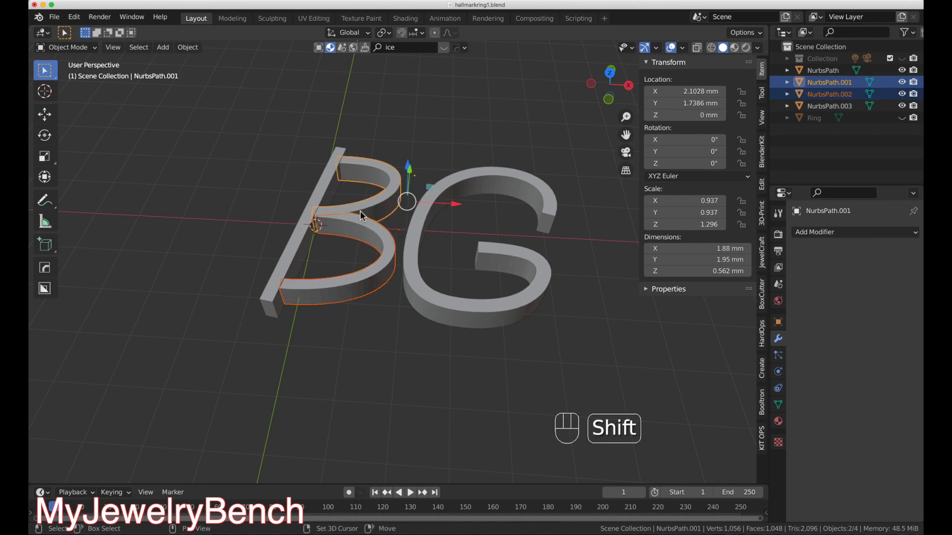
pyautogui.keyDown('shift'); pyautogui.click(321, 182); pyautogui.keyUp('shift')
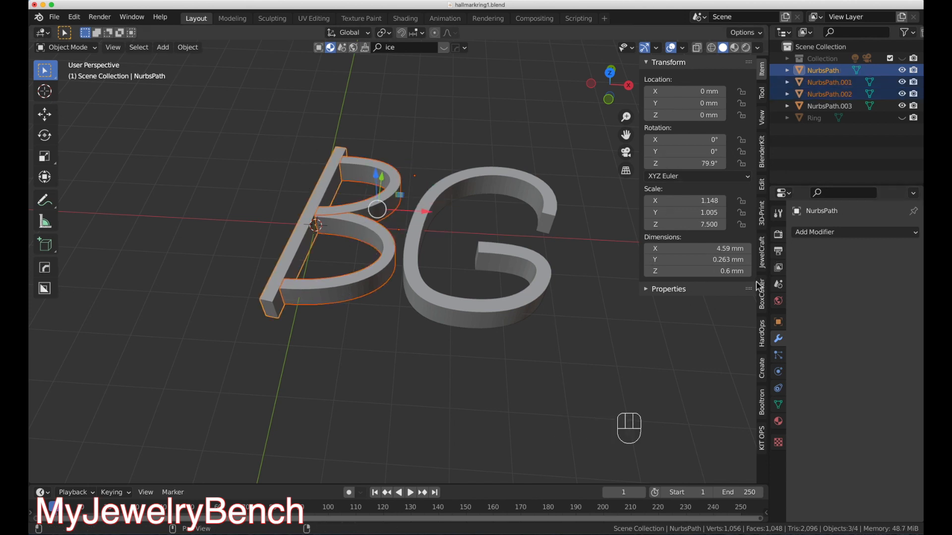
pyautogui.click(762, 402)
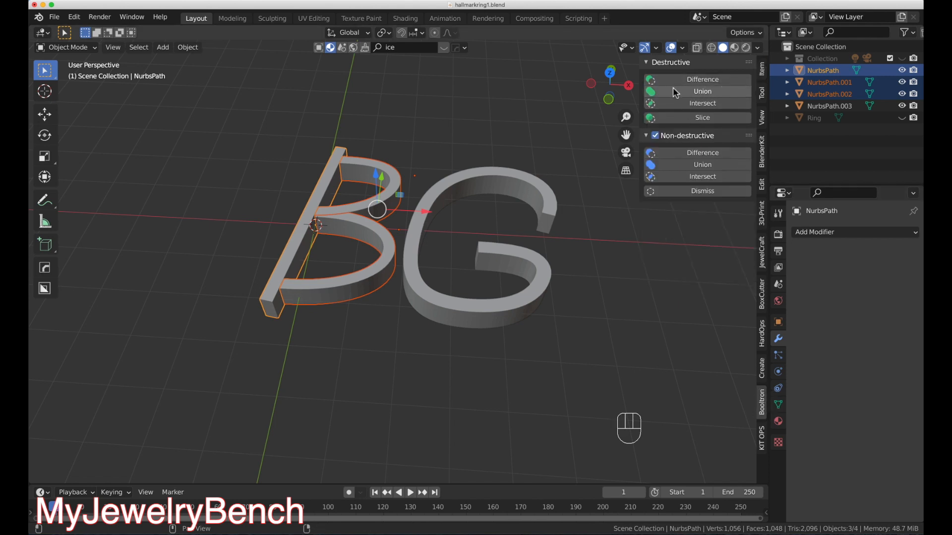
pyautogui.click(708, 92)
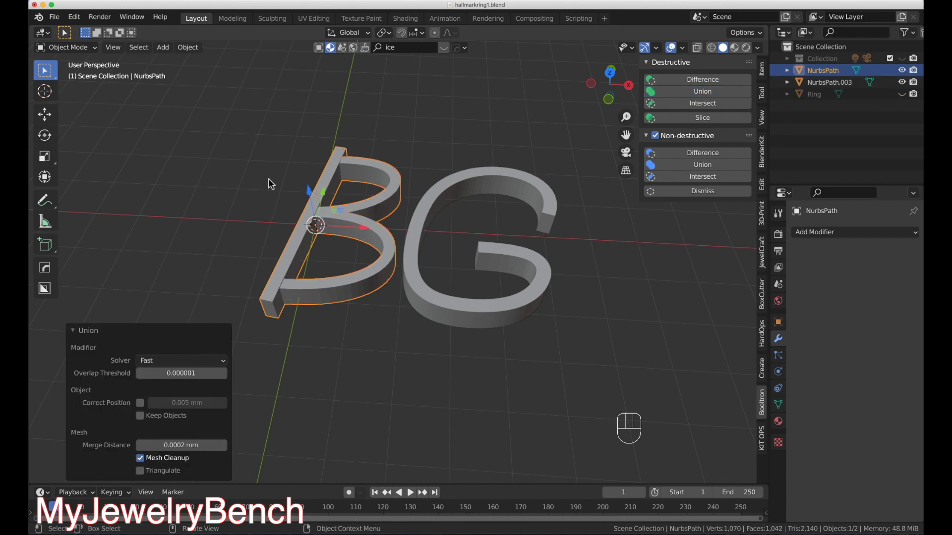
# Examine the mesh geometry of the G and the combined B in Edit Mode.
pyautogui.click(421, 284)
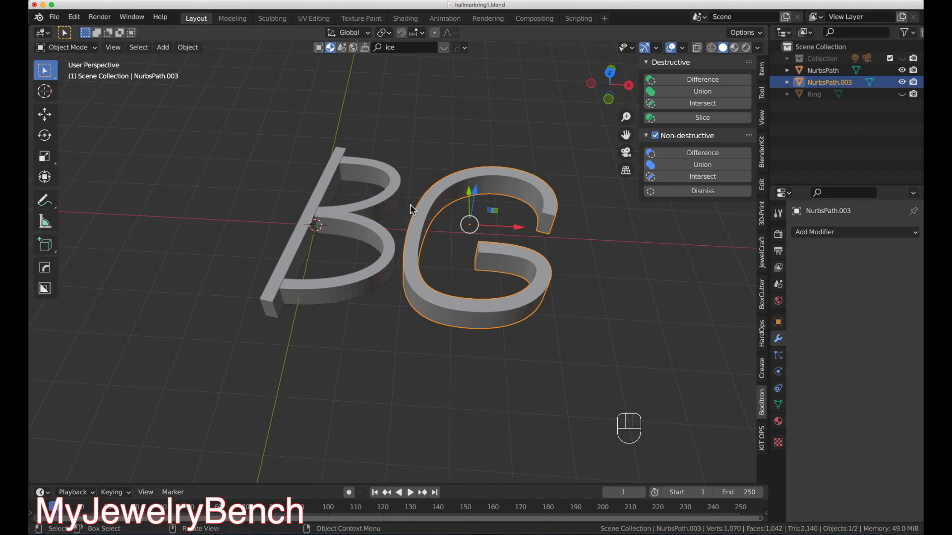
pyautogui.moveTo(410, 205); pyautogui.dragTo(452, 241, button='middle')
pyautogui.press('Tab')
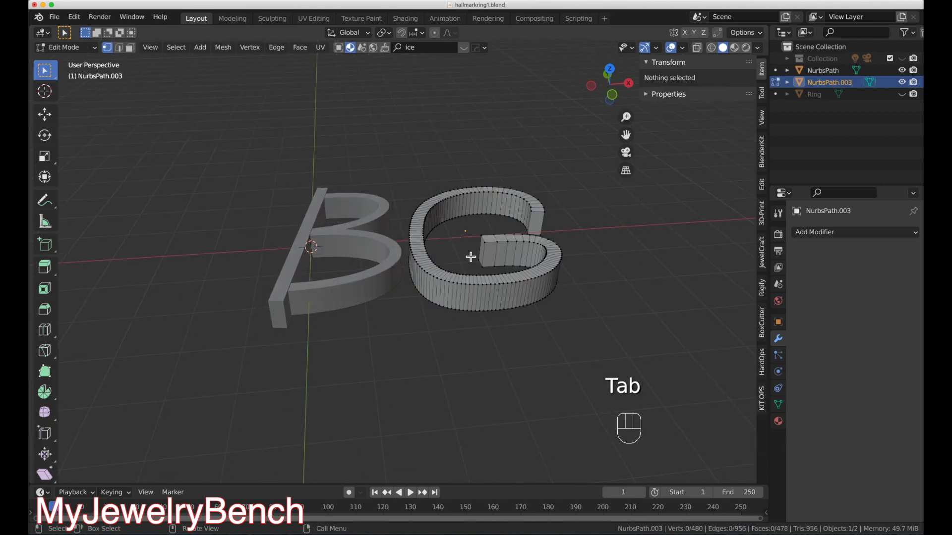
pyautogui.press('Tab')
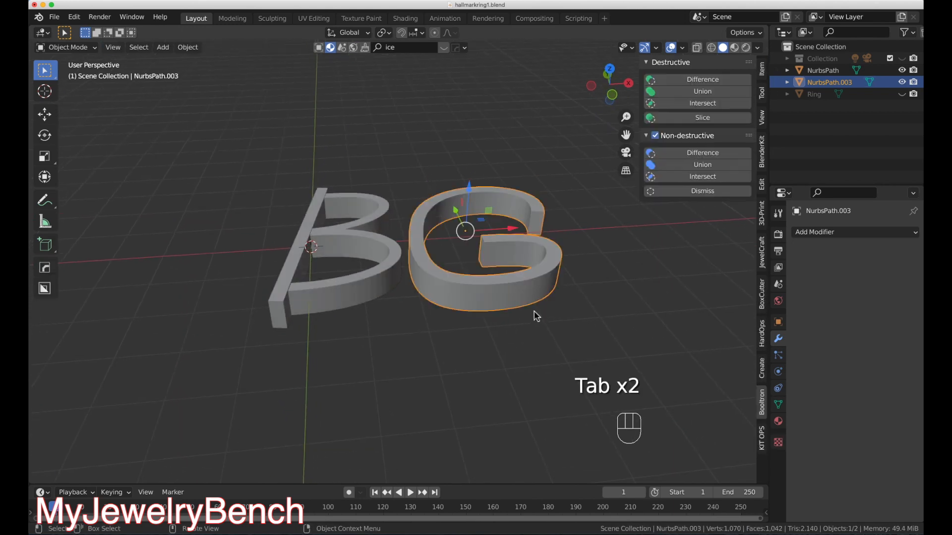
pyautogui.click(300, 298)
pyautogui.press('Tab')
pyautogui.moveTo(317, 293); pyautogui.dragTo(401, 256, button='middle')
pyautogui.press('a')
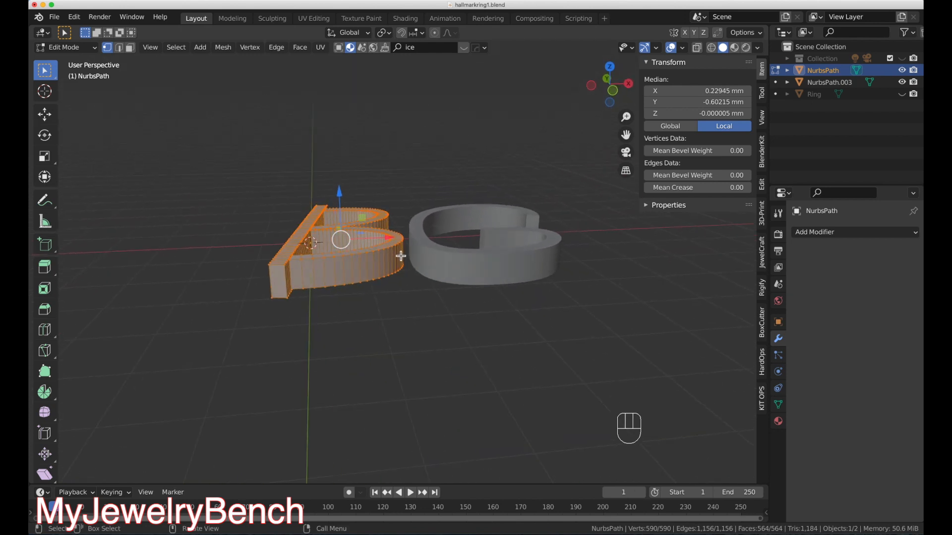
pyautogui.scroll(-3, 424, 289)
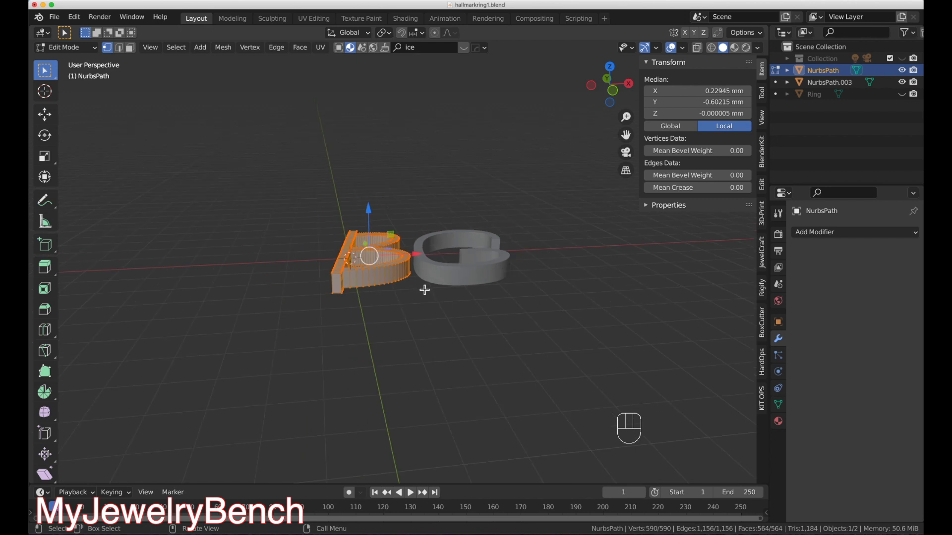
pyautogui.press('Tab')
pyautogui.moveTo(425, 291); pyautogui.dragTo(421, 332, button='middle')
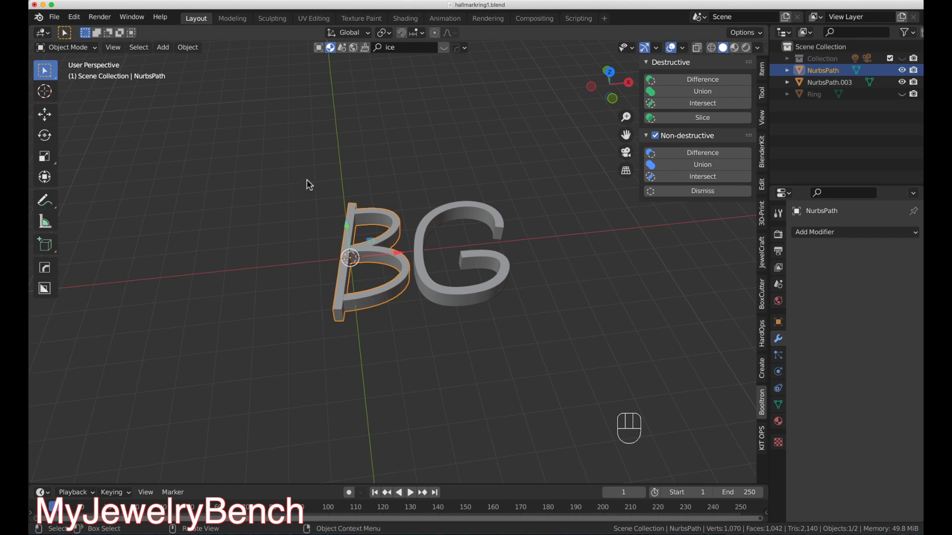
# Unhide the ring and undo the accidental X move of the ring together with both letters.
pyautogui.moveTo(308, 184); pyautogui.dragTo(590, 359)
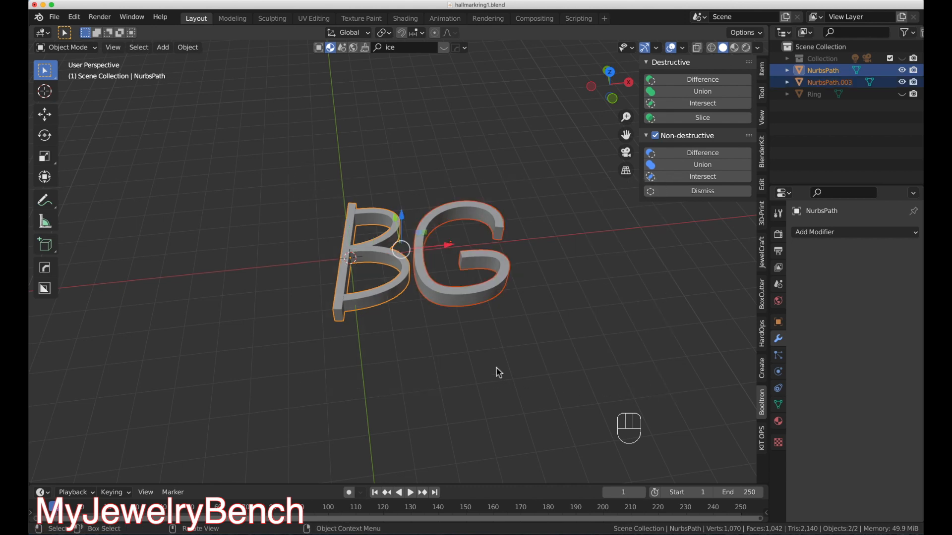
pyautogui.hotkey('alt', 'h')
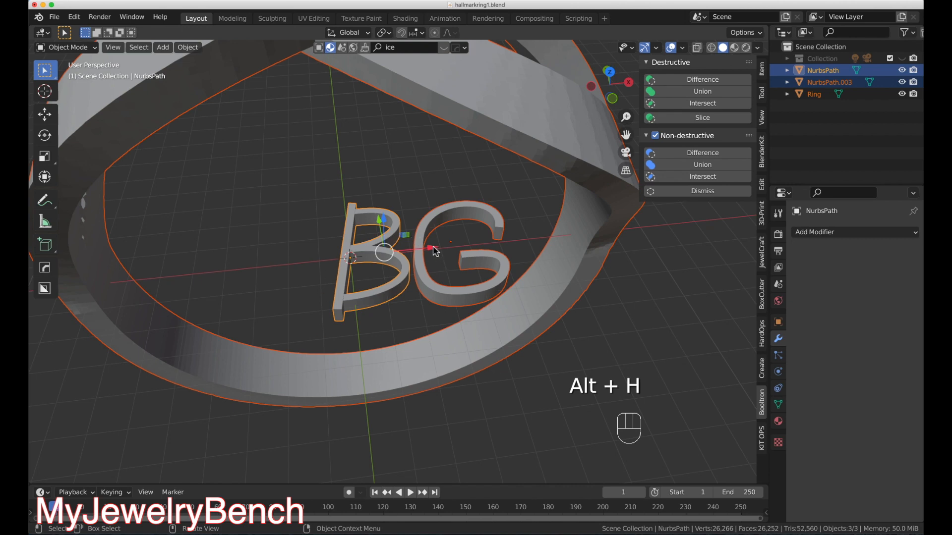
pyautogui.moveTo(435, 252)
pyautogui.mouseDown()
pyautogui.moveTo(351, 251)
pyautogui.moveTo(437, 258)
pyautogui.mouseUp()
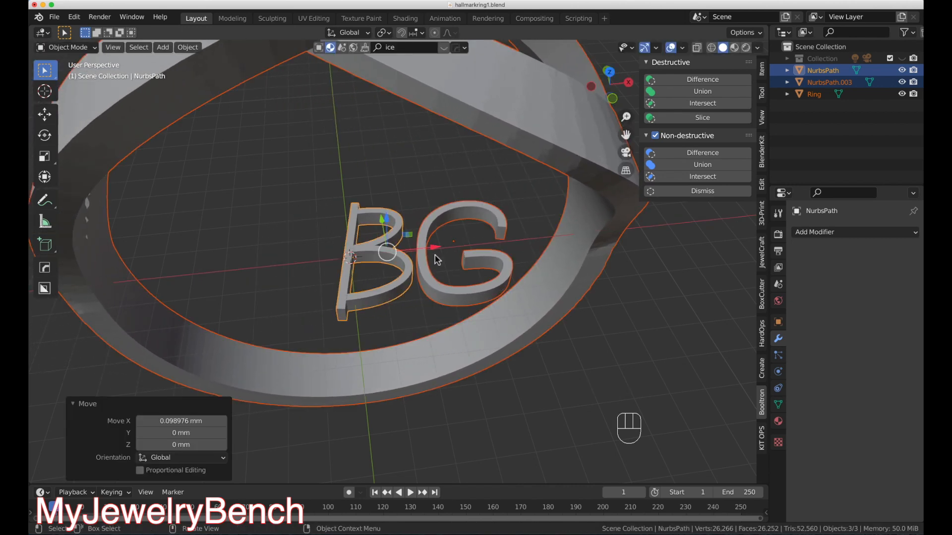
pyautogui.press('super+z')
pyautogui.press('super+z')
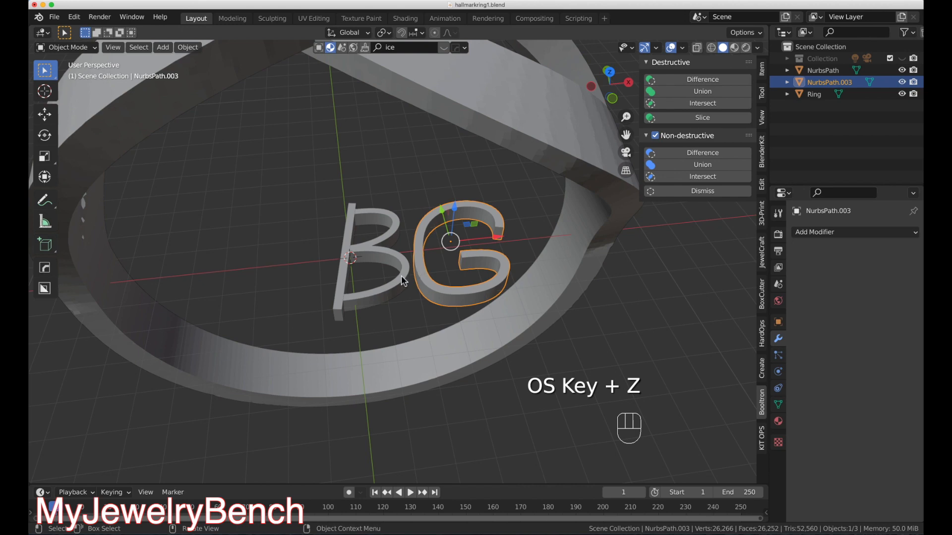
# Move the B and G together about -2.51 mm in X and -7.24 mm in Z, down to the ring's band.
pyautogui.keyDown('shift'); pyautogui.click(397, 278); pyautogui.keyUp('shift')
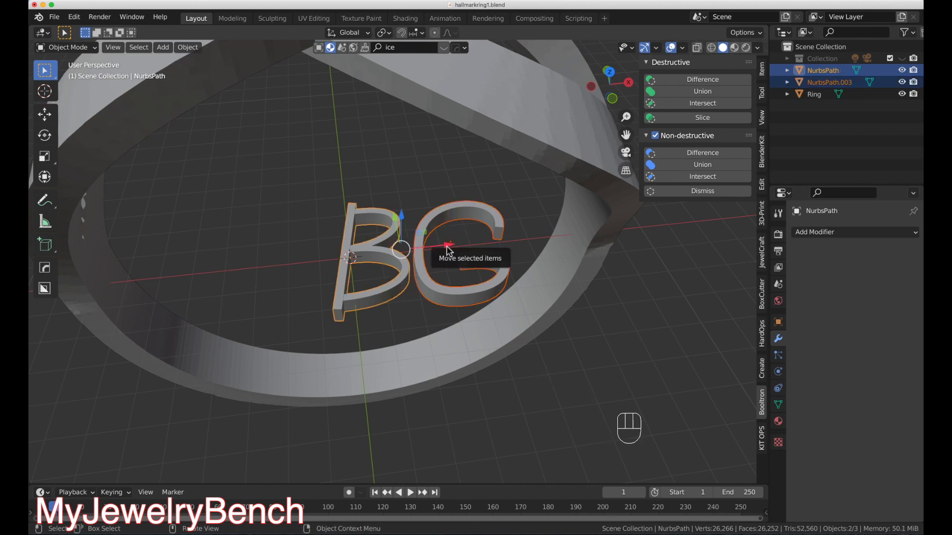
pyautogui.moveTo(448, 250); pyautogui.dragTo(367, 254)
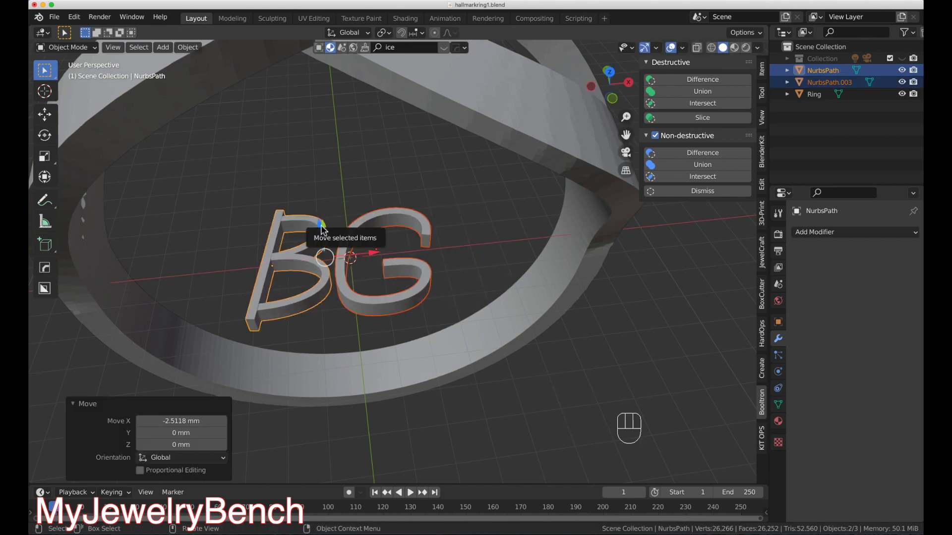
pyautogui.moveTo(322, 229); pyautogui.dragTo(323, 344)
# Scale both letters down uniformly to about 0.413 to fit the band's width.
pyautogui.moveTo(324, 350); pyautogui.dragTo(394, 383, button='middle')
pyautogui.press('s')
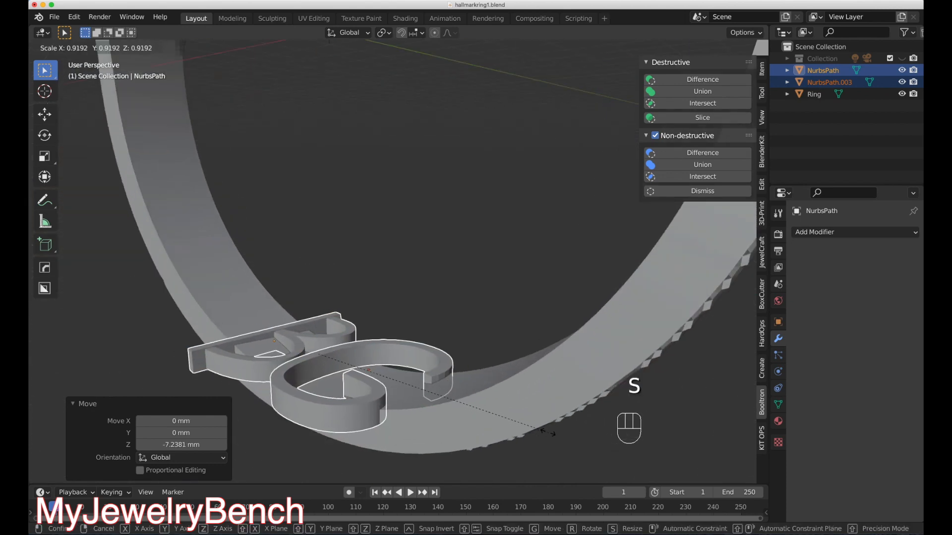
pyautogui.click(421, 389)
# Shift both letters about -0.11 mm in Y and scale them uniformly by about 0.829.
pyautogui.moveTo(422, 389); pyautogui.dragTo(339, 353, button='middle')
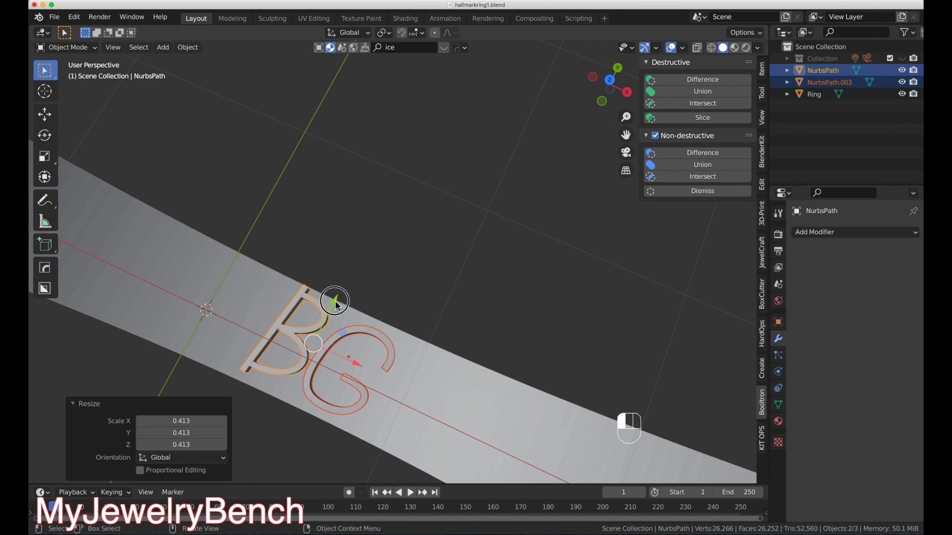
pyautogui.moveTo(336, 301); pyautogui.dragTo(334, 311)
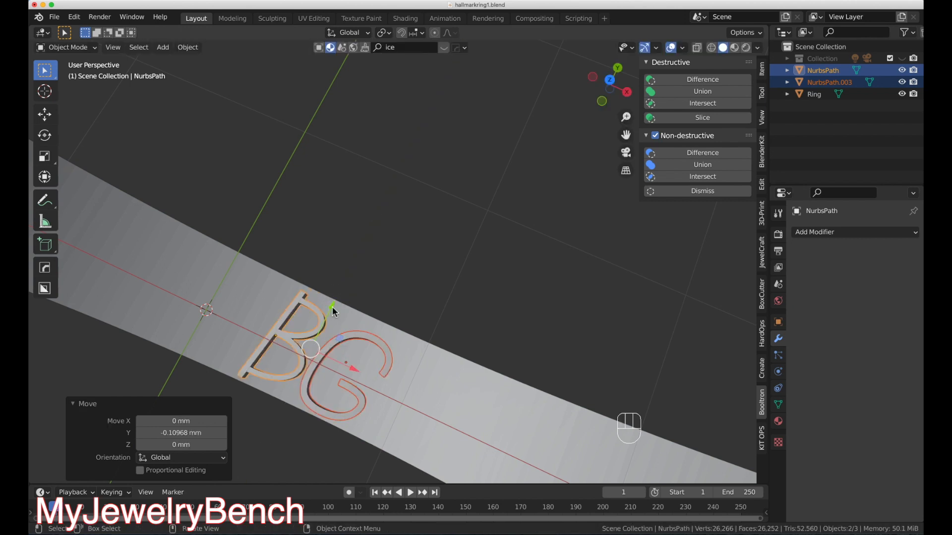
pyautogui.press('s')
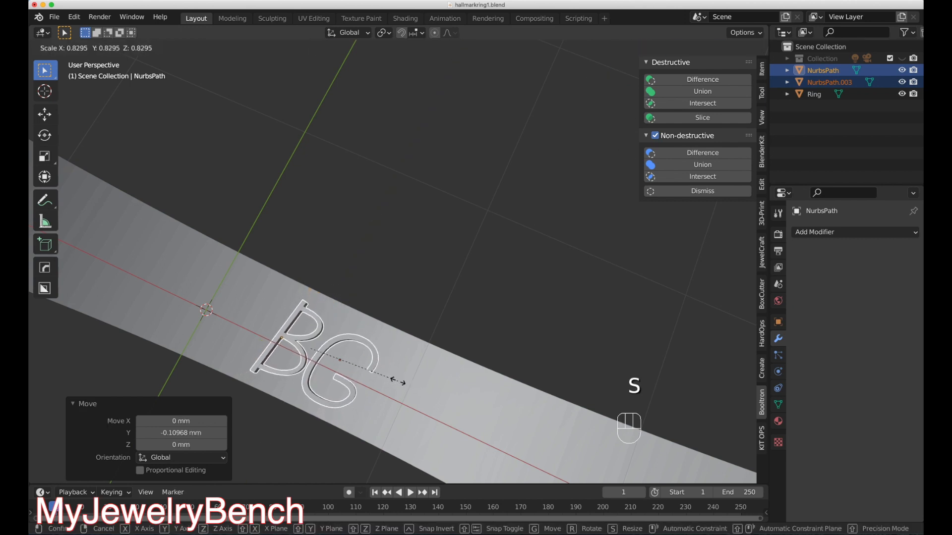
pyautogui.click(396, 383)
# Sink the letters about -0.306 mm in Z into the band and centre them by moving about 0.719 mm in X.
pyautogui.moveTo(400, 385); pyautogui.dragTo(444, 313, button='middle')
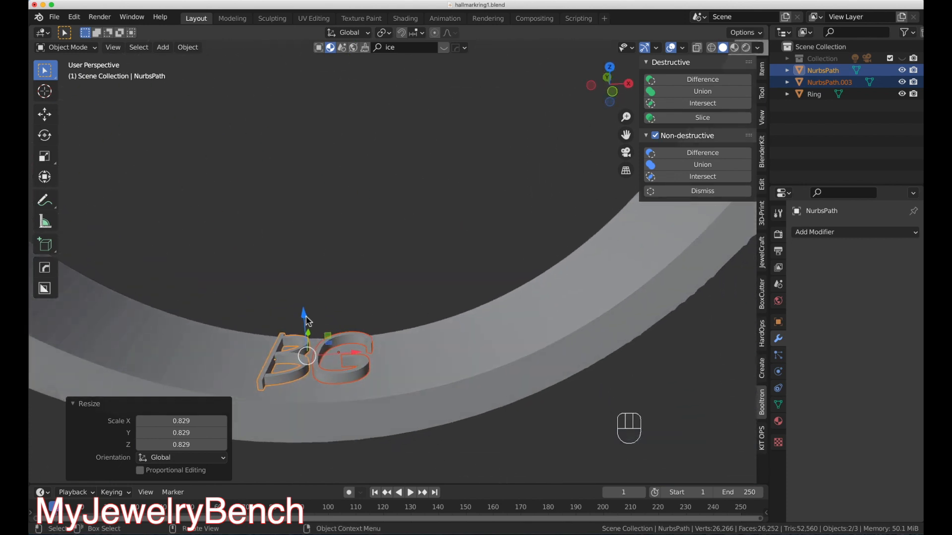
pyautogui.moveTo(304, 315)
pyautogui.mouseDown()
pyautogui.moveTo(311, 339)
pyautogui.moveTo(313, 329)
pyautogui.mouseUp()
pyautogui.press('KP_1')
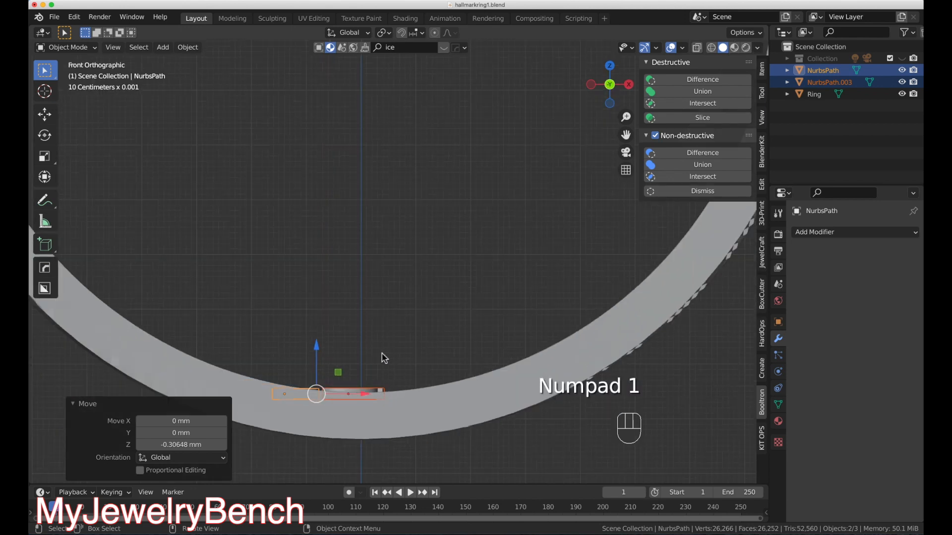
pyautogui.moveTo(370, 394); pyautogui.dragTo(411, 396)
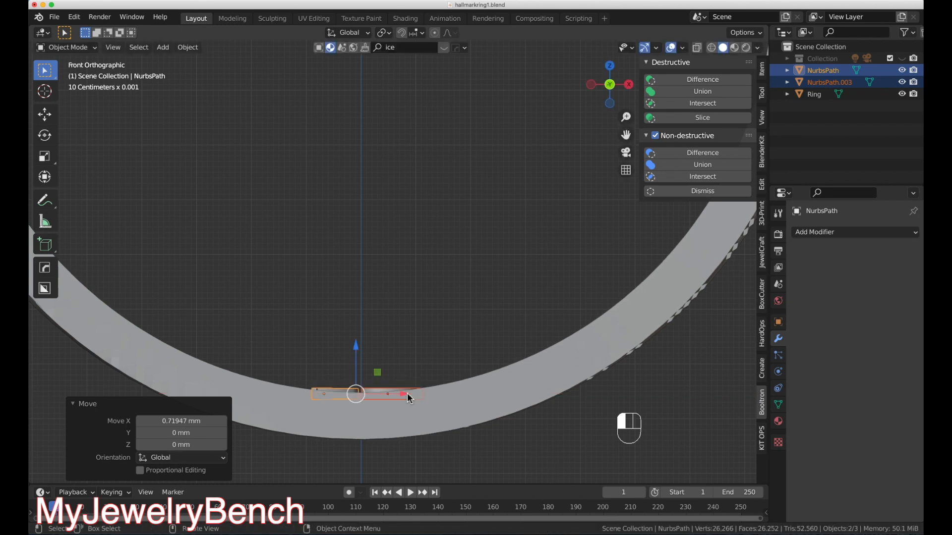
# Raise both letters about 0.083 mm in Z and examine how they sit in the band's inner surface.
pyautogui.moveTo(411, 397); pyautogui.dragTo(410, 369, button='middle')
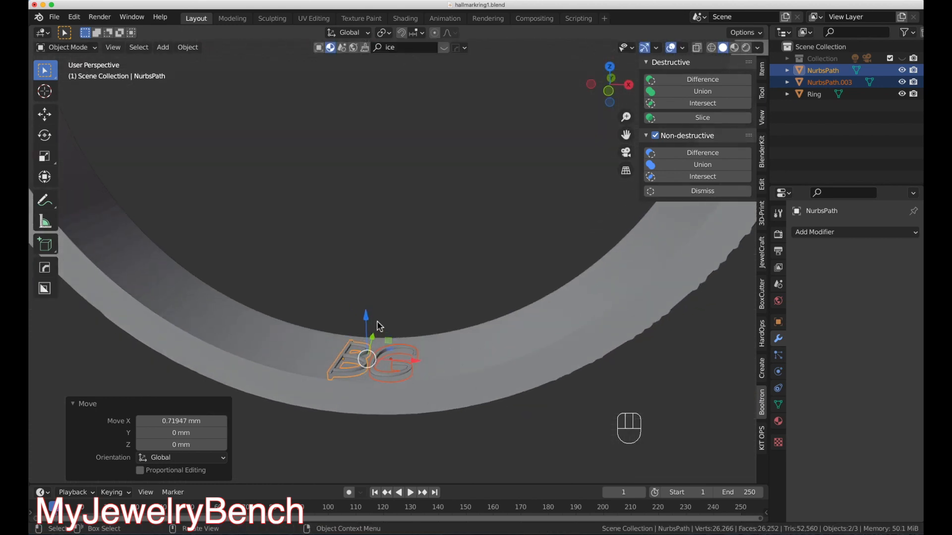
pyautogui.moveTo(366, 318); pyautogui.dragTo(366, 317)
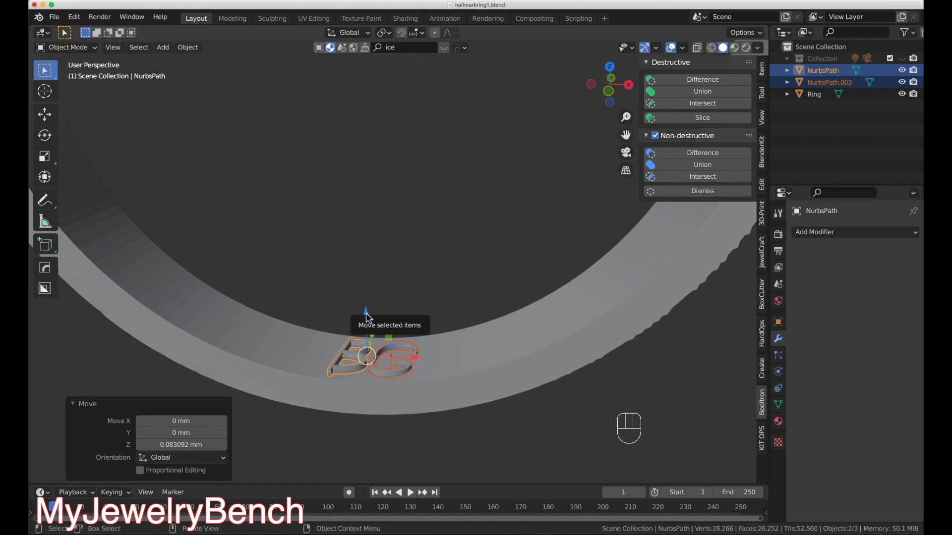
pyautogui.moveTo(359, 220); pyautogui.dragTo(356, 305, button='middle')
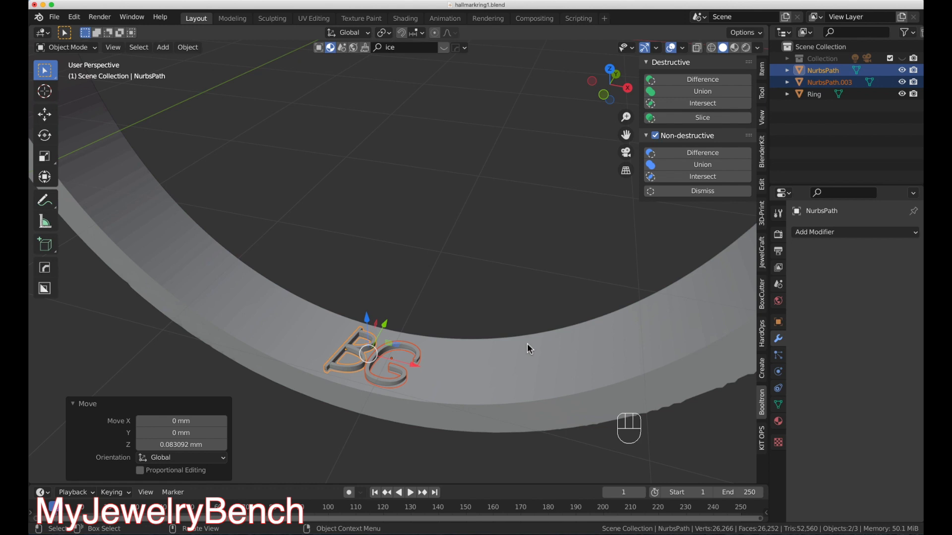
pyautogui.scroll(3, 372, 386)
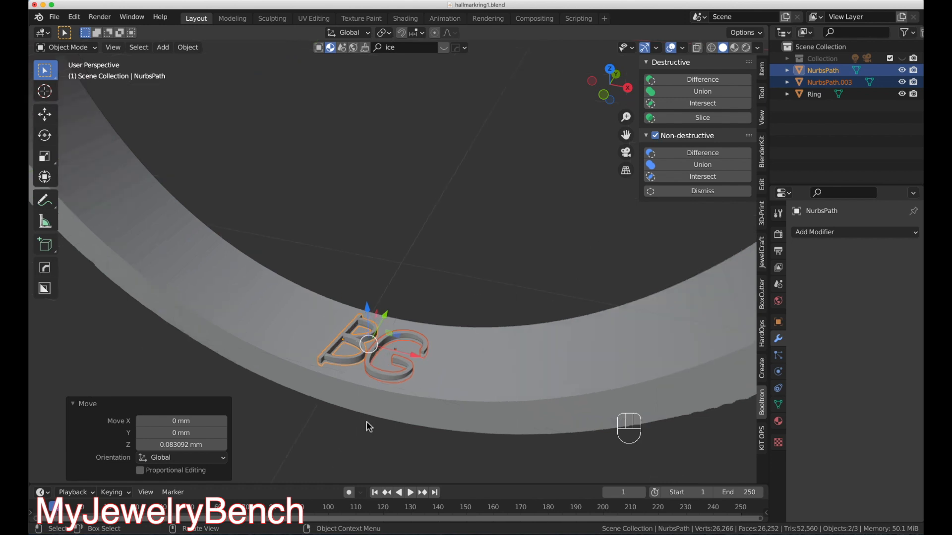
pyautogui.scroll(3, 376, 384)
pyautogui.moveTo(392, 278); pyautogui.dragTo(394, 301, button='middle')
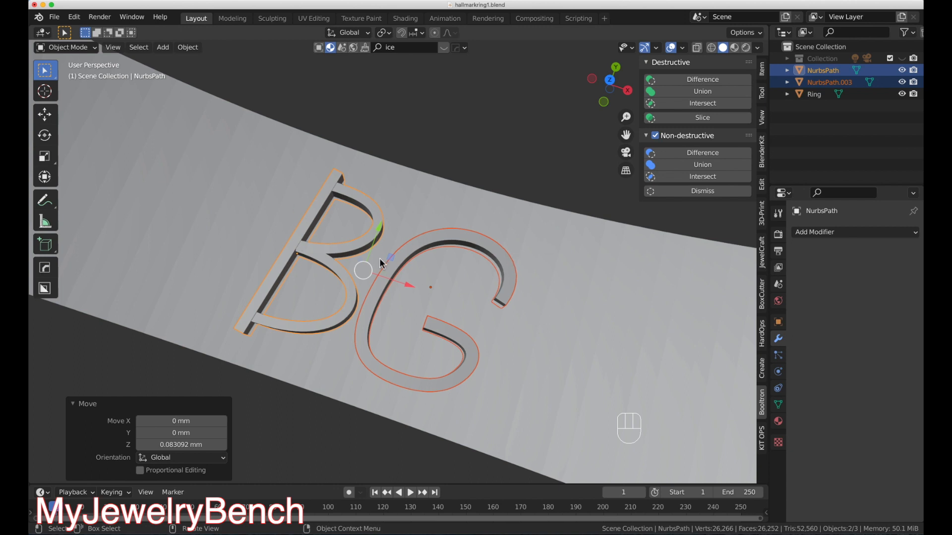
pyautogui.moveTo(381, 263); pyautogui.dragTo(385, 207, button='middle')
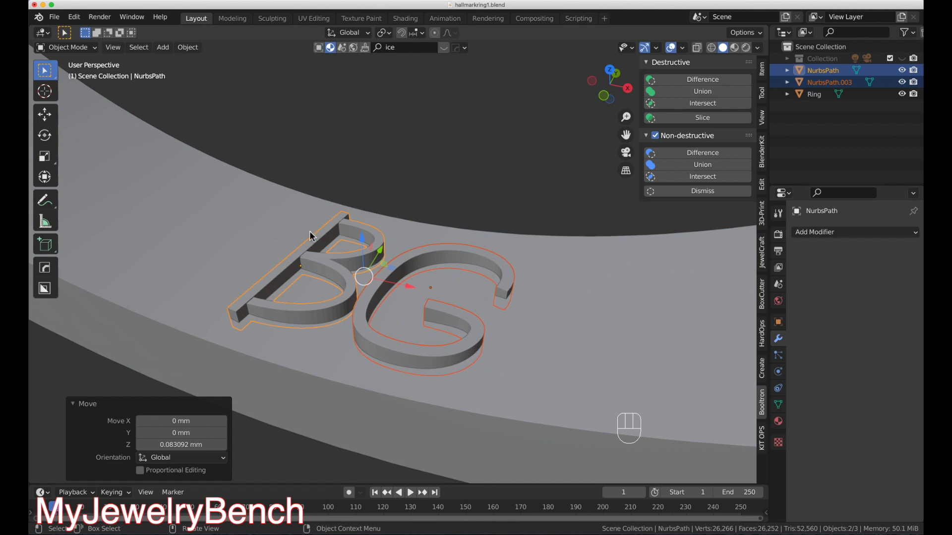
pyautogui.scroll(-3, 318, 222)
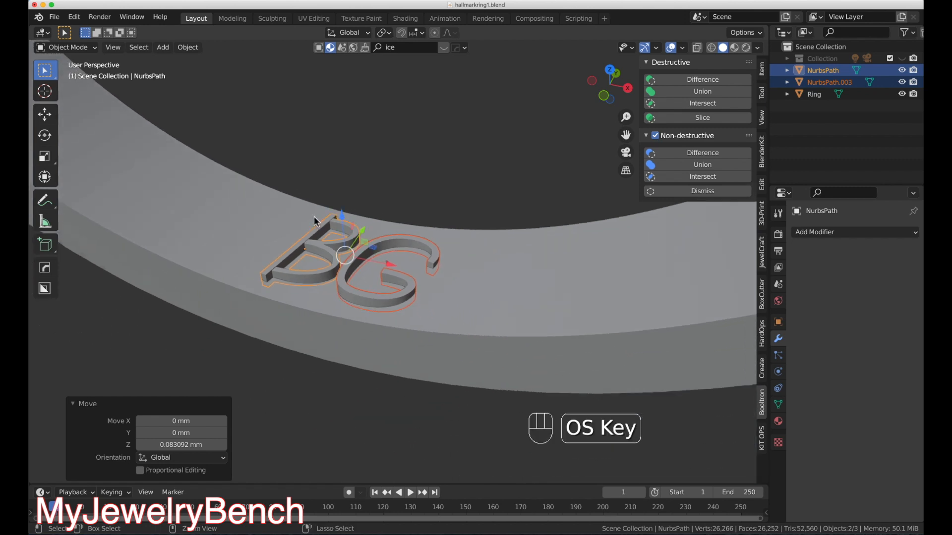
# Undo the letters' placement in the ring, the B's union and the mesh conversion, back to the solidified curves.
pyautogui.press('super+z')
pyautogui.press('super+z')
pyautogui.press('super+z')
pyautogui.press('super+z')
pyautogui.press('super+z')
pyautogui.press('super+z')
pyautogui.press('super+z')
pyautogui.press('super+z')
pyautogui.press('super+z')
pyautogui.press('super+z')
pyautogui.press('super+z')
pyautogui.press('super+z')
pyautogui.press('super+z')
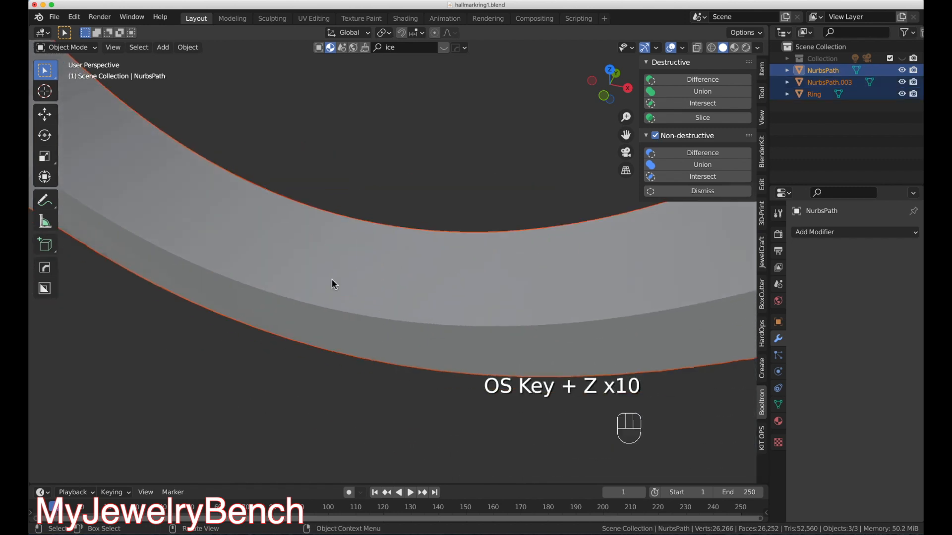
pyautogui.press('super+z')
pyautogui.press('super+z')
pyautogui.press('super+z')
pyautogui.press('super+z')
pyautogui.press('super+z')
pyautogui.press('super+z')
pyautogui.press('super+z')
pyautogui.press('super+z')
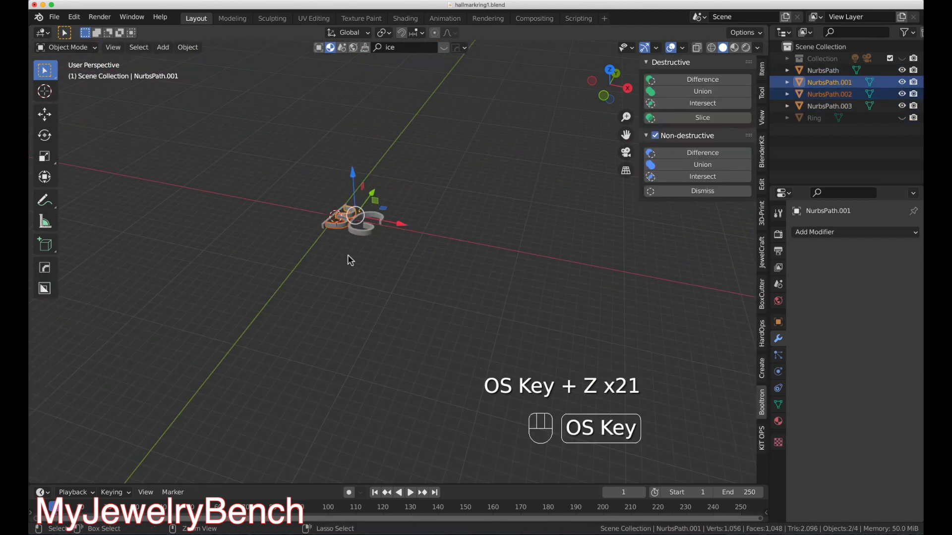
pyautogui.press('super+z')
pyautogui.press('super+z')
pyautogui.press('super+z')
pyautogui.press('super+z')
pyautogui.press('super+z')
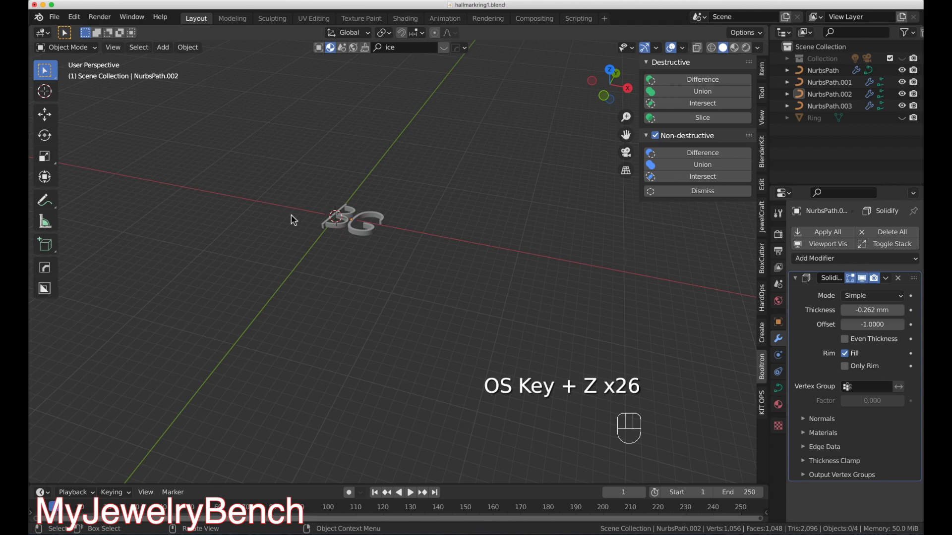
pyautogui.scroll(10, 329, 214)
pyautogui.moveTo(341, 229); pyautogui.dragTo(362, 236, button='middle')
pyautogui.scroll(-4, 219, 251)
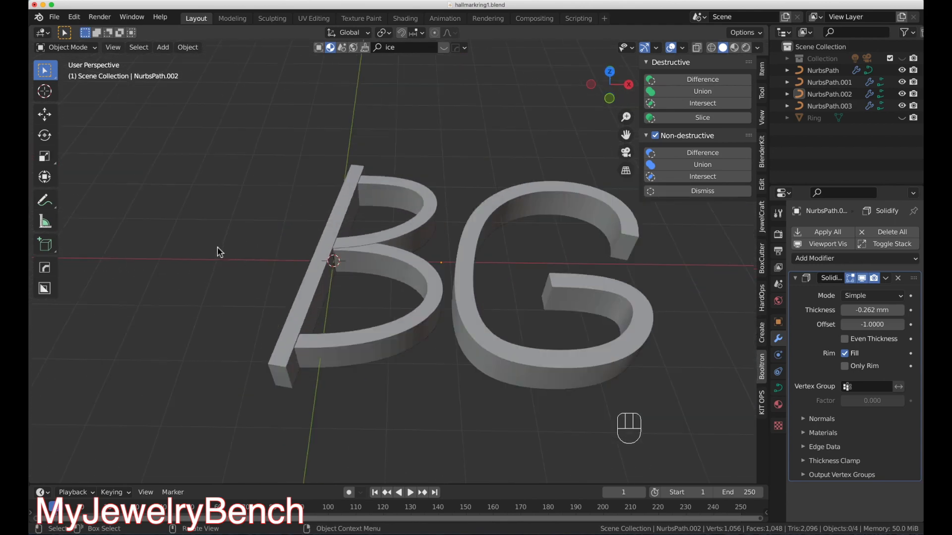
# Try a Solidify thickness of -0.3 mm on the G and settle on -0.4 mm.
pyautogui.click(450, 335)
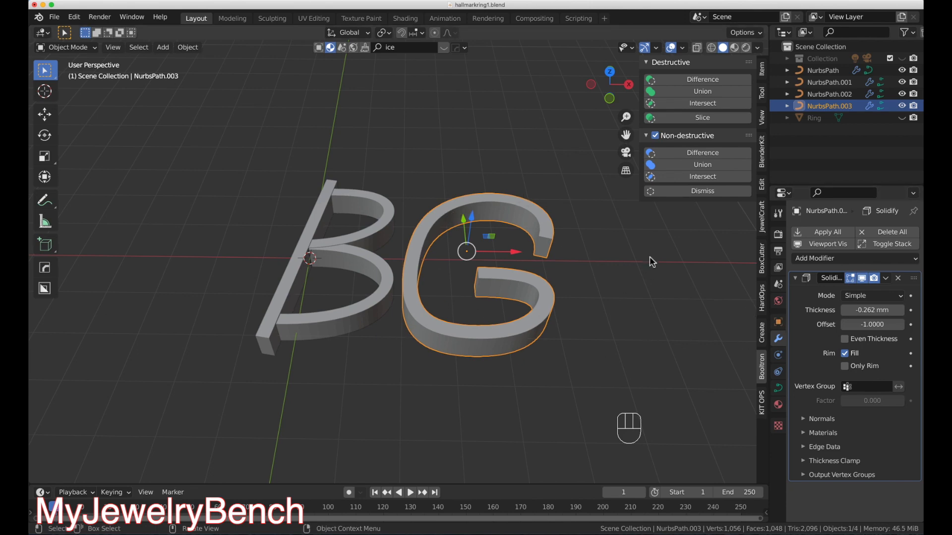
pyautogui.click(871, 309)
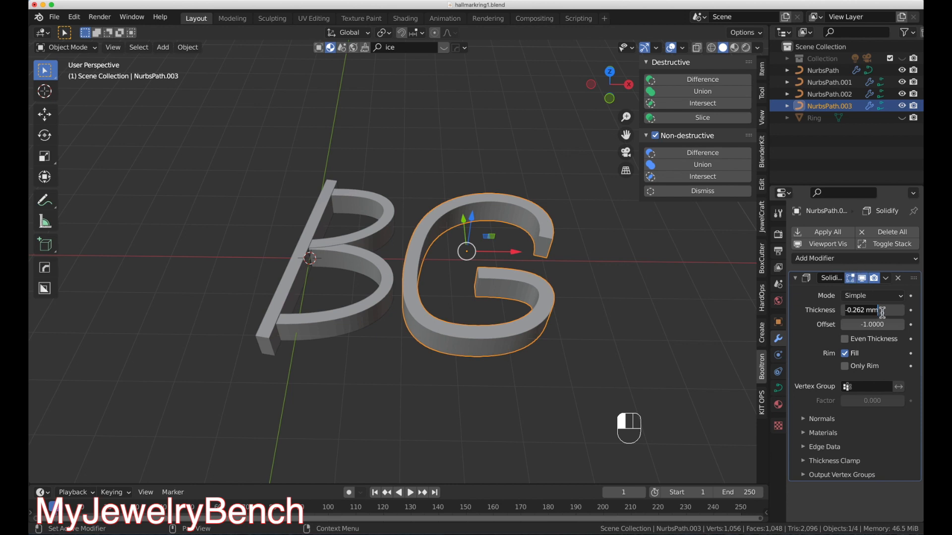
pyautogui.moveTo(881, 309); pyautogui.dragTo(792, 315)
pyautogui.write('-0.3')
pyautogui.press('Return')
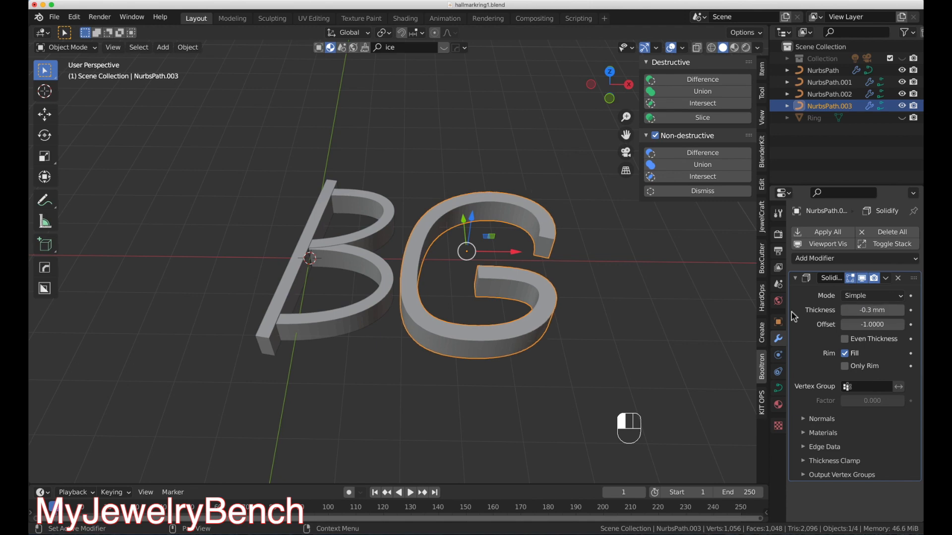
pyautogui.click(884, 312)
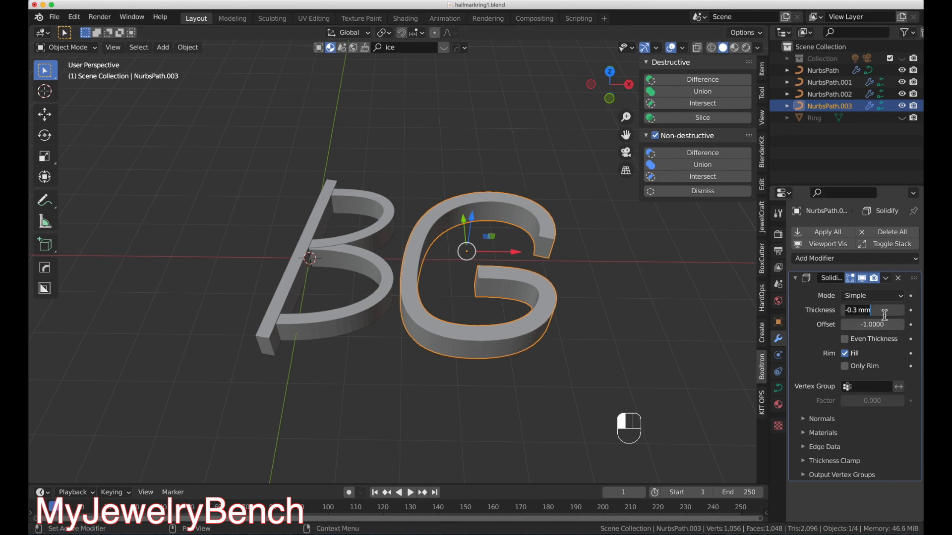
pyautogui.write('-0')
pyautogui.write('.4')
pyautogui.press('Return')
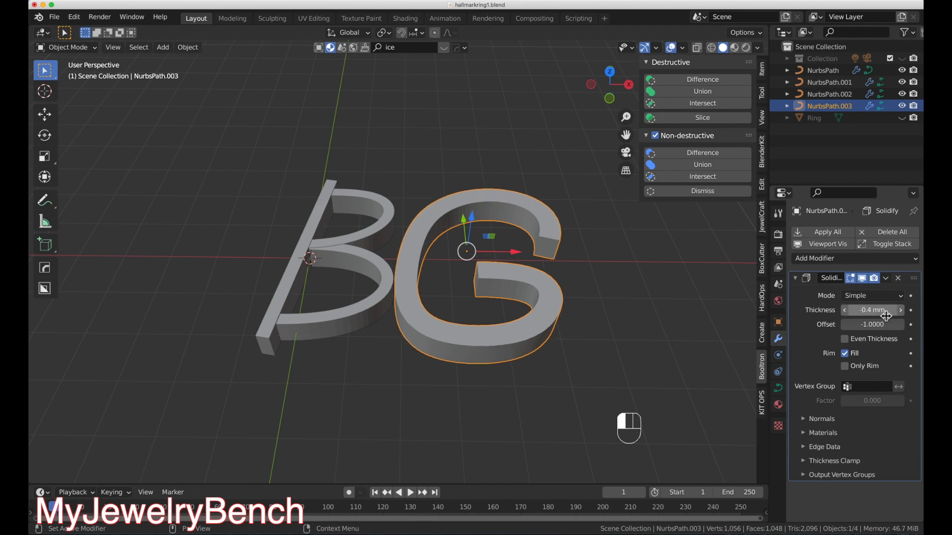
# Set the Solidify thickness of the B's lower bowl to -0.4 mm.
pyautogui.click(333, 332)
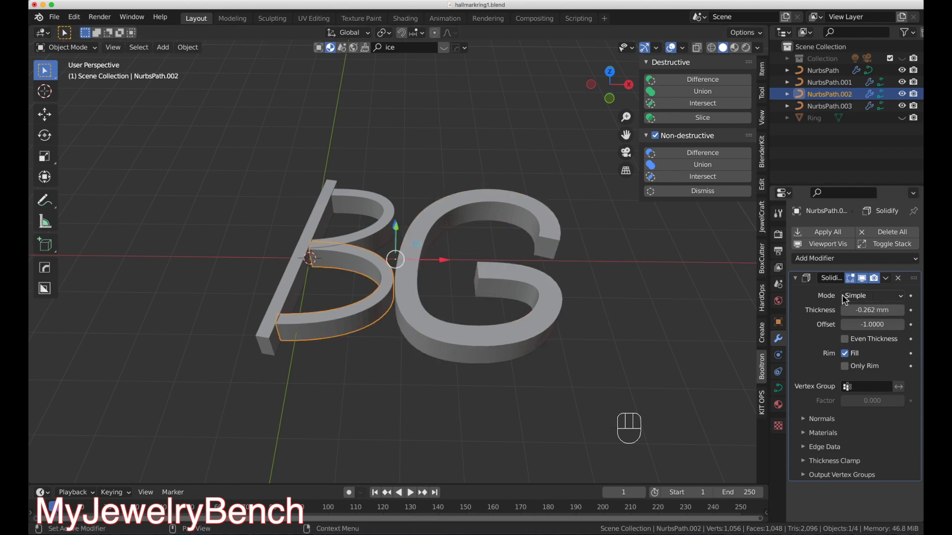
pyautogui.click(859, 311)
pyautogui.press('BackSpace')
pyautogui.write('-')
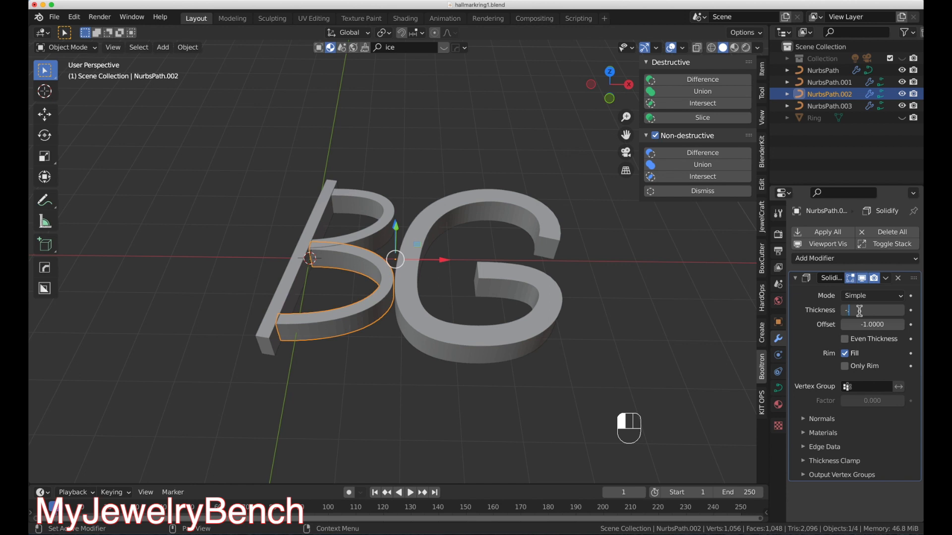
pyautogui.write('0.4')
pyautogui.press('Return')
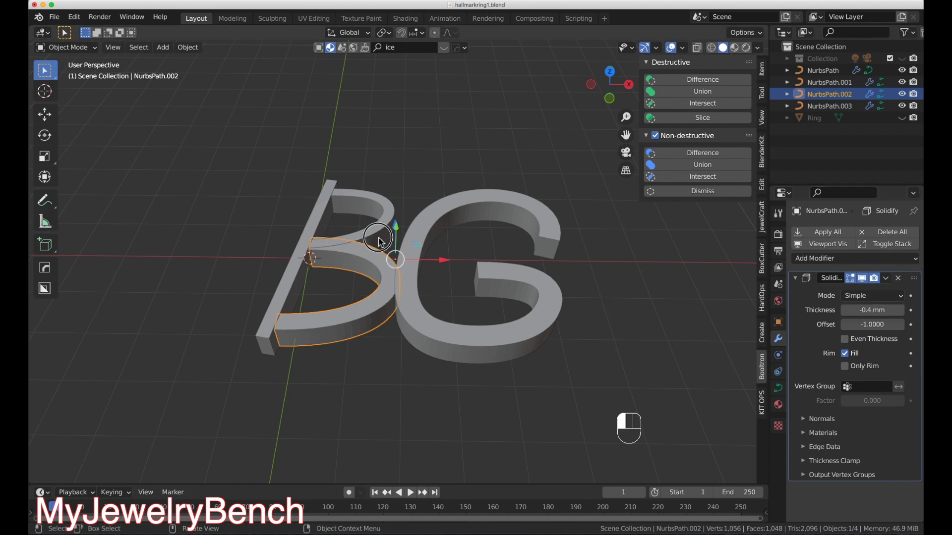
# Set the Solidify thickness of the B's upper bowl to -0.4 mm.
pyautogui.click(379, 243)
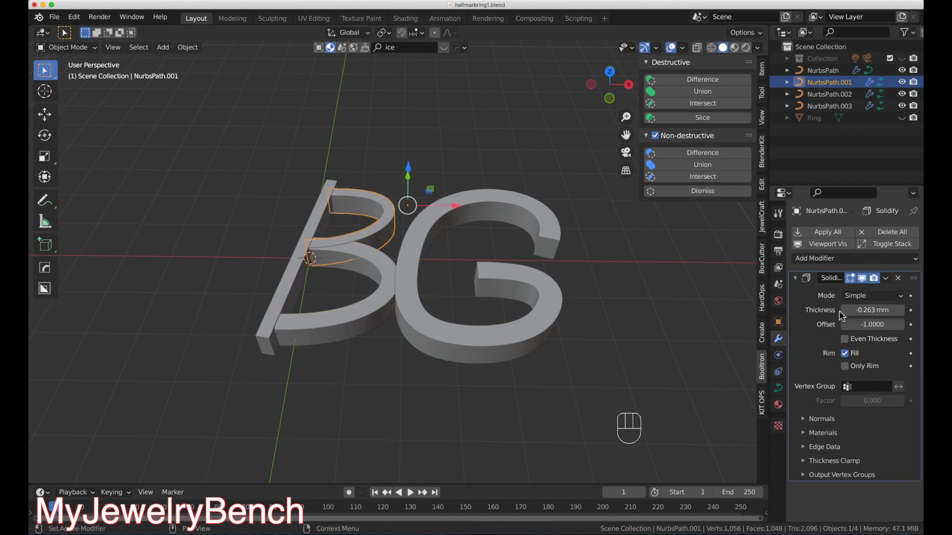
pyautogui.click(870, 312)
pyautogui.press('BackSpace')
pyautogui.write('-')
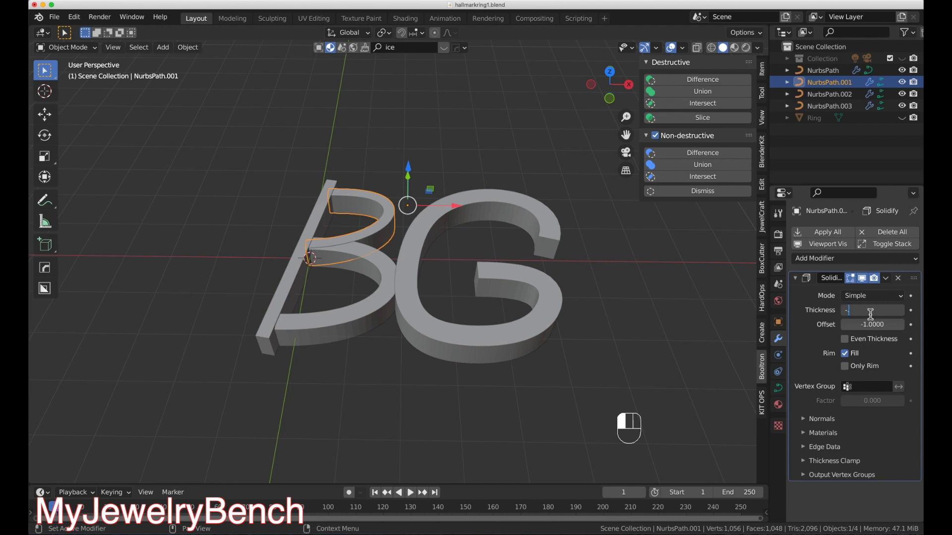
pyautogui.write('0.4')
pyautogui.press('Return')
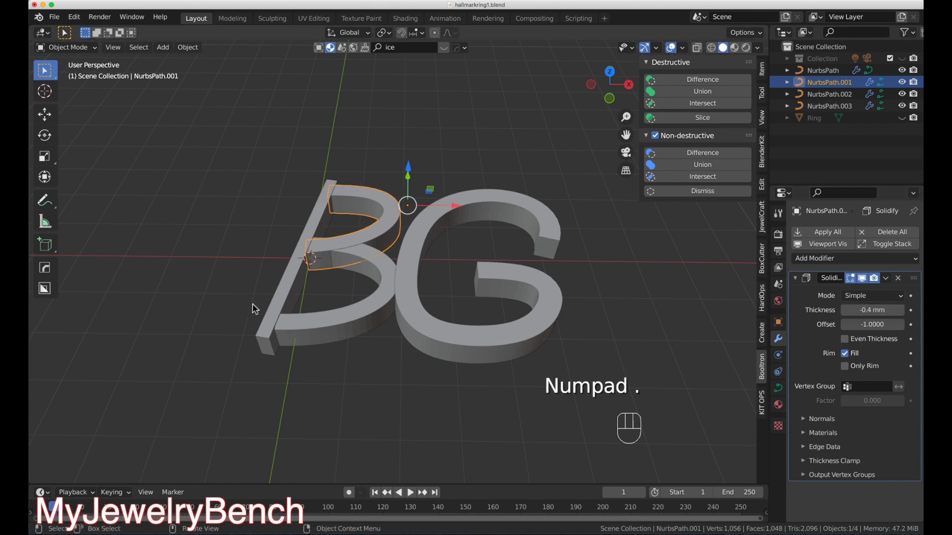
# Set the Solidify thickness of the B's straight stem to -0.4 mm.
pyautogui.click(281, 289)
pyautogui.click(886, 311)
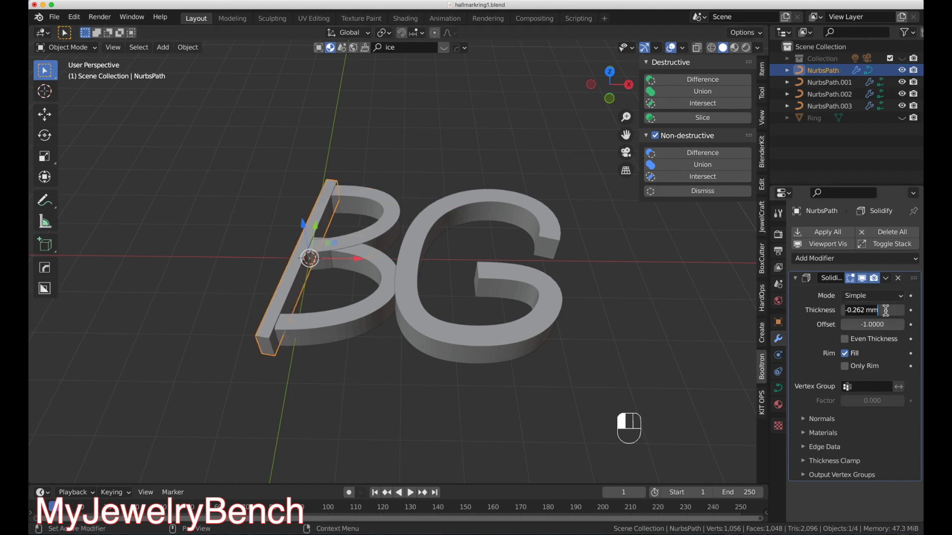
pyautogui.write('-0')
pyautogui.write('.4')
pyautogui.press('Return')
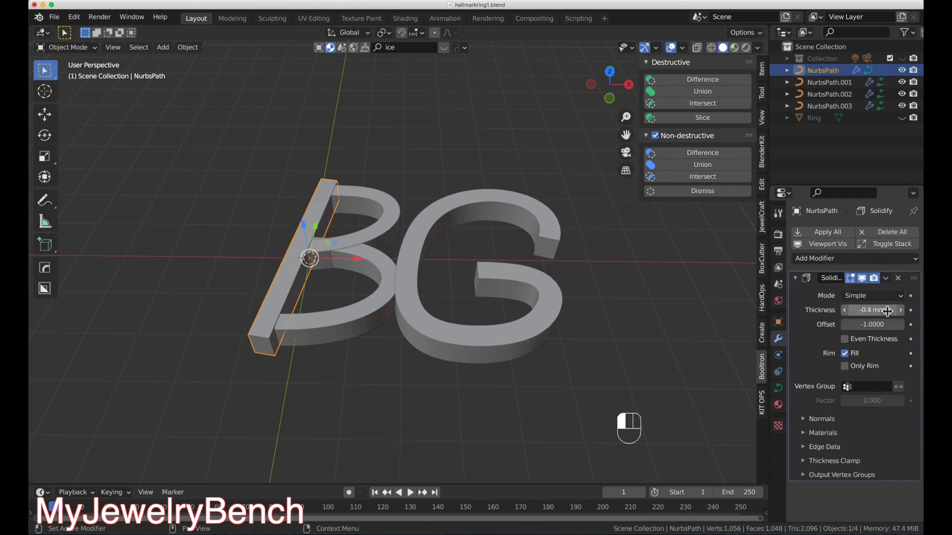
# Move the B's three parts about -0.274 mm along X, away from the G, and check the letter spacing.
pyautogui.moveTo(187, 216); pyautogui.dragTo(364, 271)
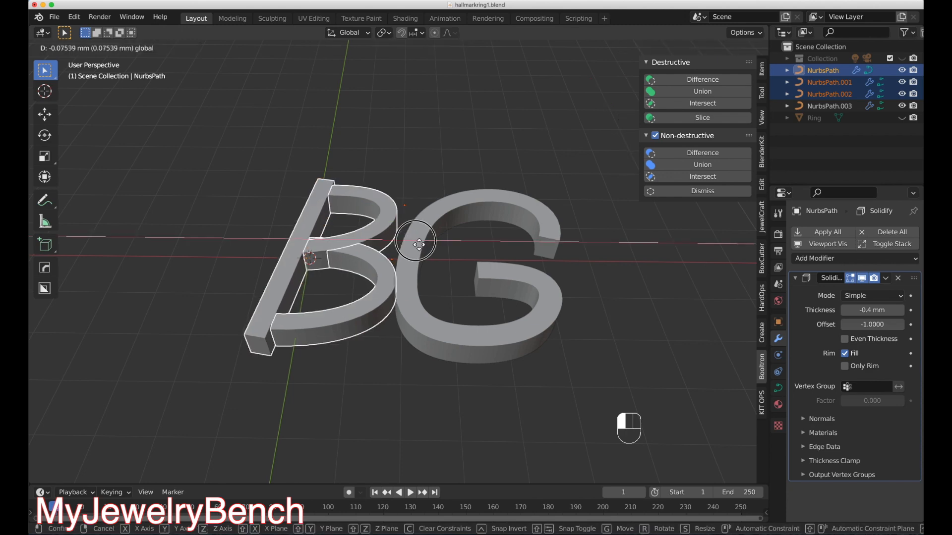
pyautogui.moveTo(425, 241); pyautogui.dragTo(410, 244)
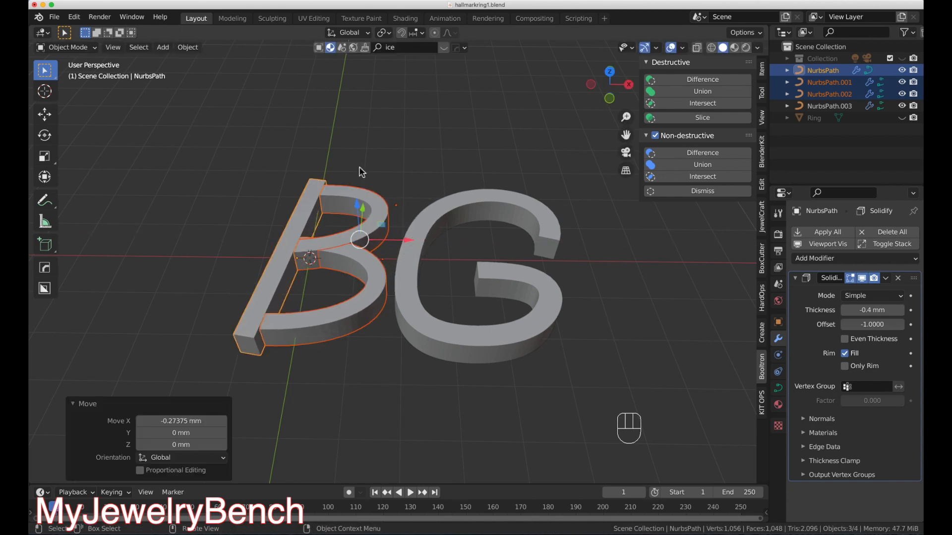
pyautogui.click(367, 171)
pyautogui.moveTo(367, 167); pyautogui.dragTo(372, 197, button='middle')
pyautogui.scroll(-4, 372, 197)
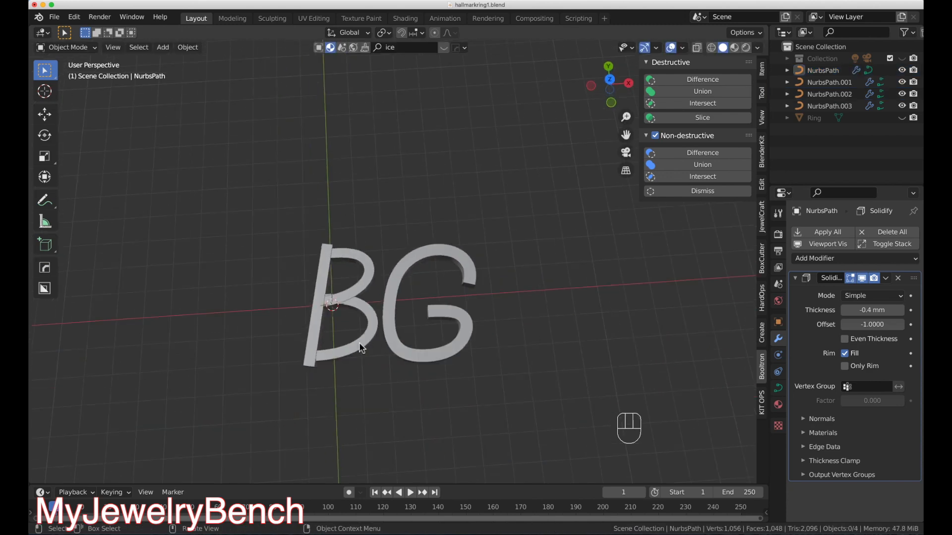
pyautogui.scroll(1, 360, 343)
pyautogui.scroll(1, 360, 343)
pyautogui.moveTo(359, 343); pyautogui.dragTo(350, 330, button='middle')
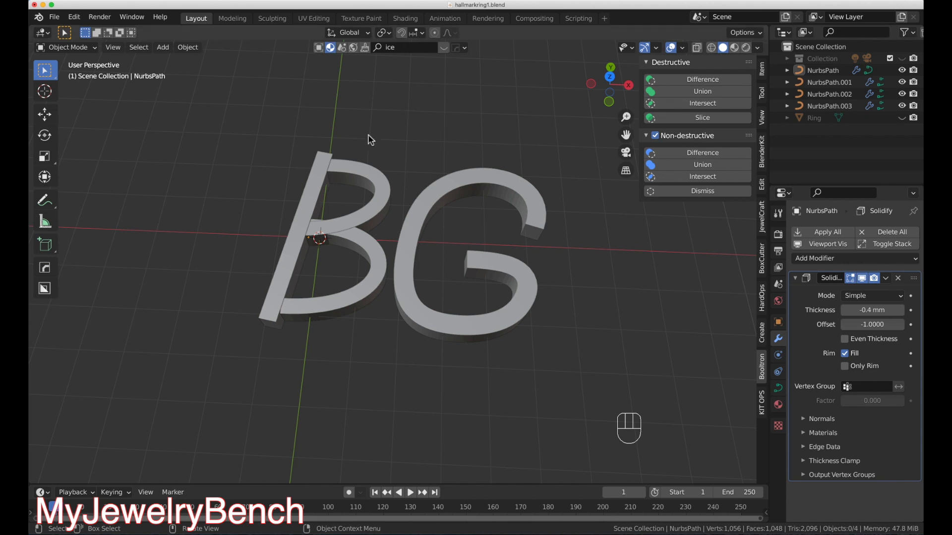
# Convert all four letter curves to meshes and merge the B's three parts with a destructive Union.
pyautogui.moveTo(298, 135); pyautogui.dragTo(525, 298)
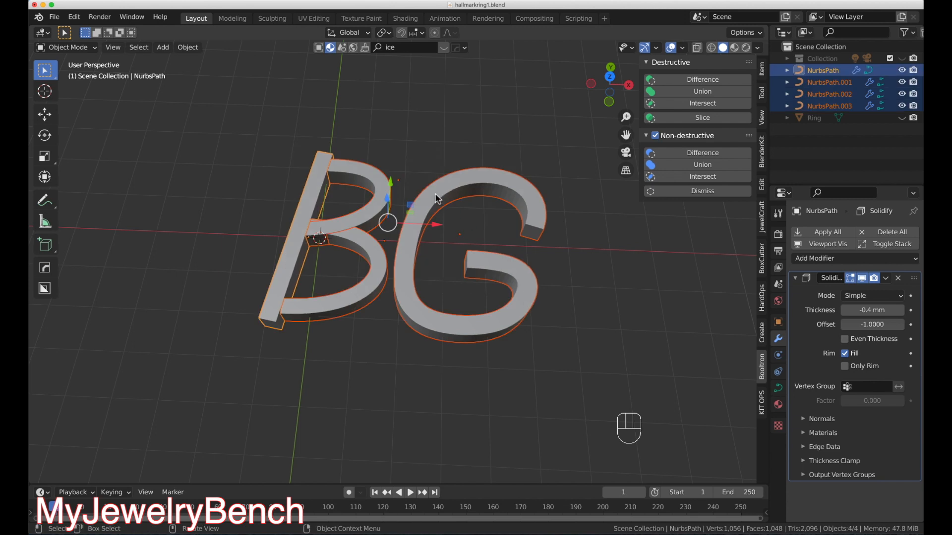
pyautogui.rightClick(435, 197)
pyautogui.moveTo(435, 197)
pyautogui.click(476, 206)
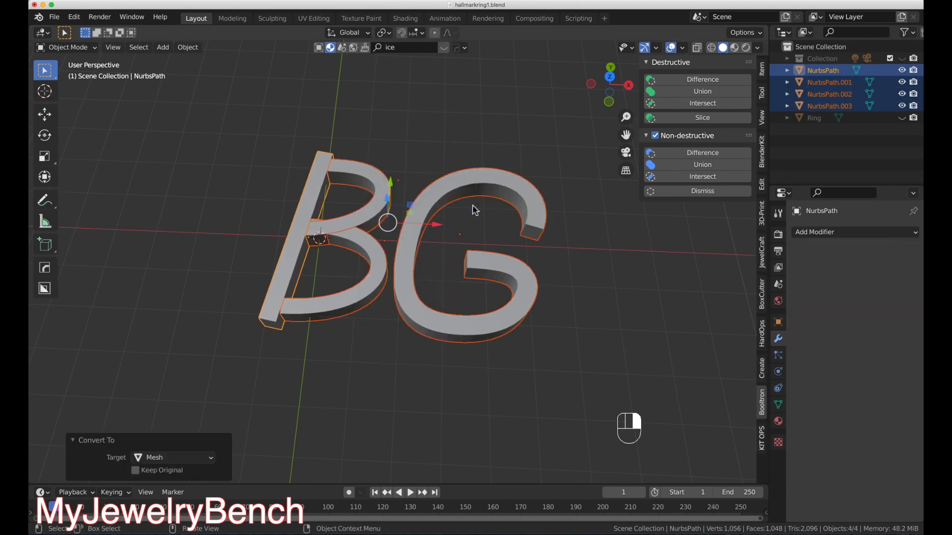
pyautogui.moveTo(269, 185); pyautogui.dragTo(382, 345)
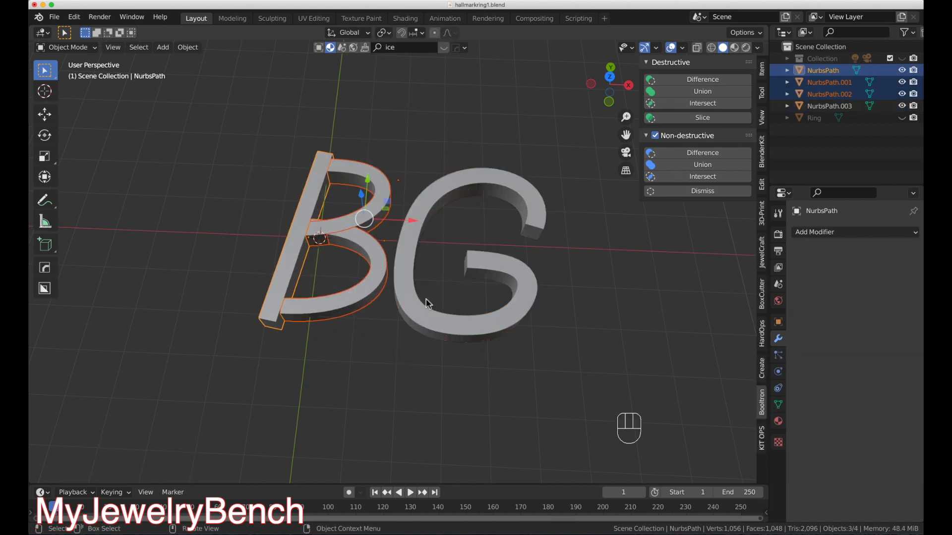
pyautogui.click(703, 92)
# Join the G and the B into a single mesh object.
pyautogui.click(486, 186)
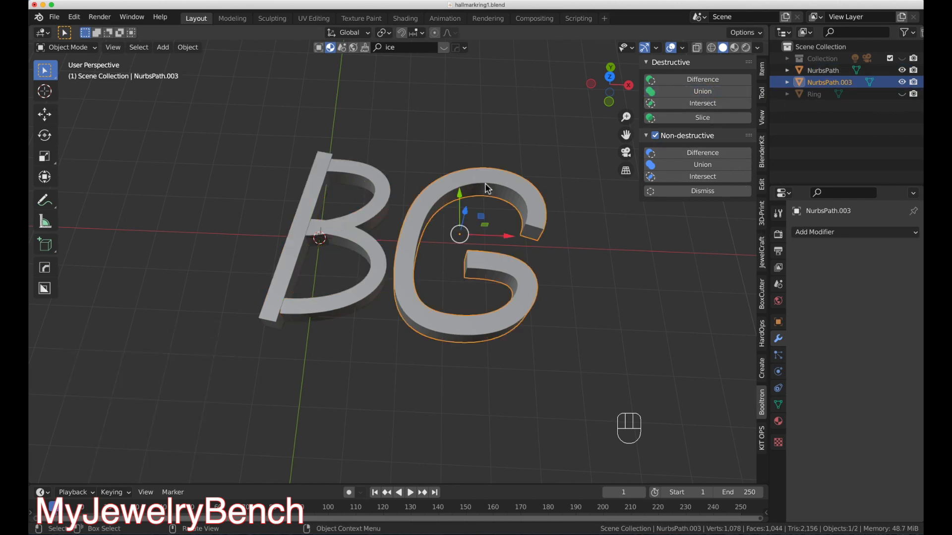
pyautogui.press('Tab')
pyautogui.press('Tab')
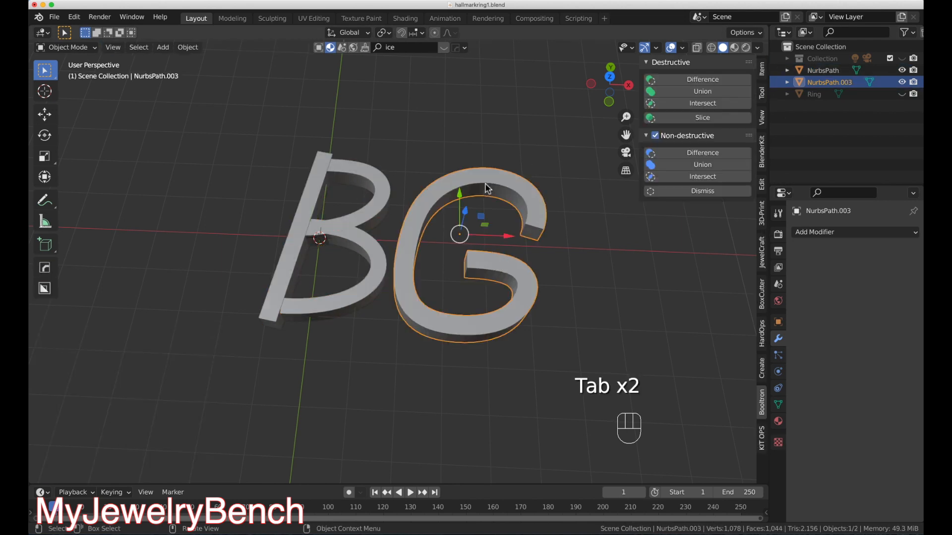
pyautogui.keyDown('shift'); pyautogui.click(373, 246); pyautogui.keyUp('shift')
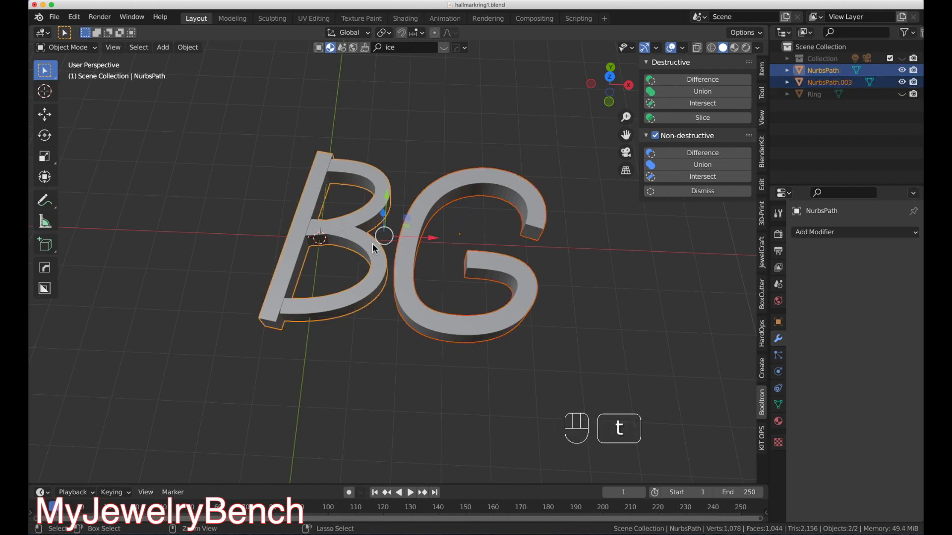
pyautogui.hotkey('ctrl', 'j')
# Set the joined letters' origin to their Center of Mass (Volume).
pyautogui.scroll(2, 372, 243)
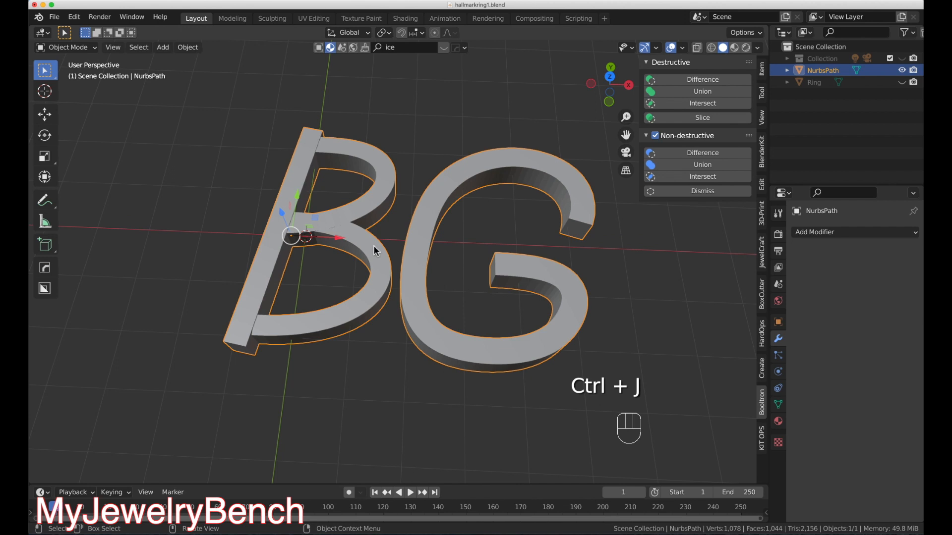
pyautogui.rightClick(400, 238)
pyautogui.moveTo(401, 238)
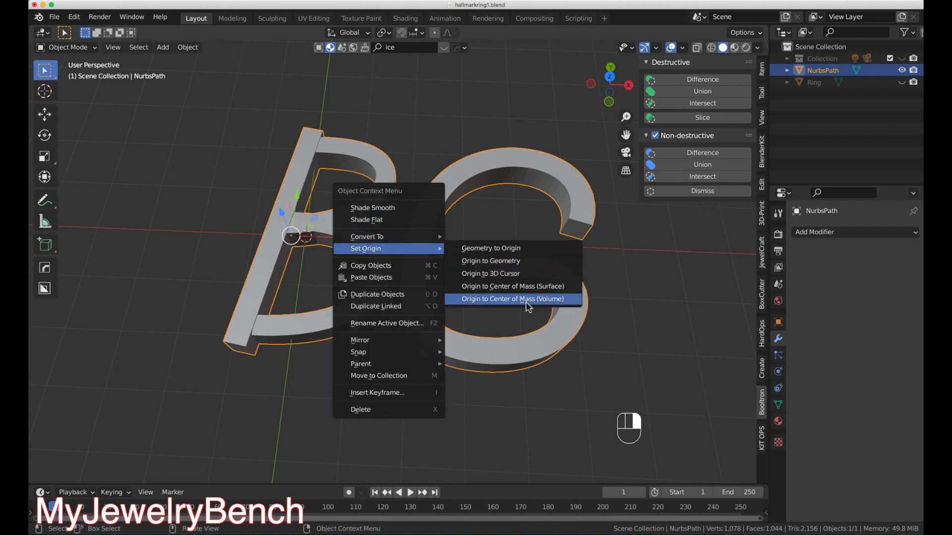
pyautogui.click(526, 303)
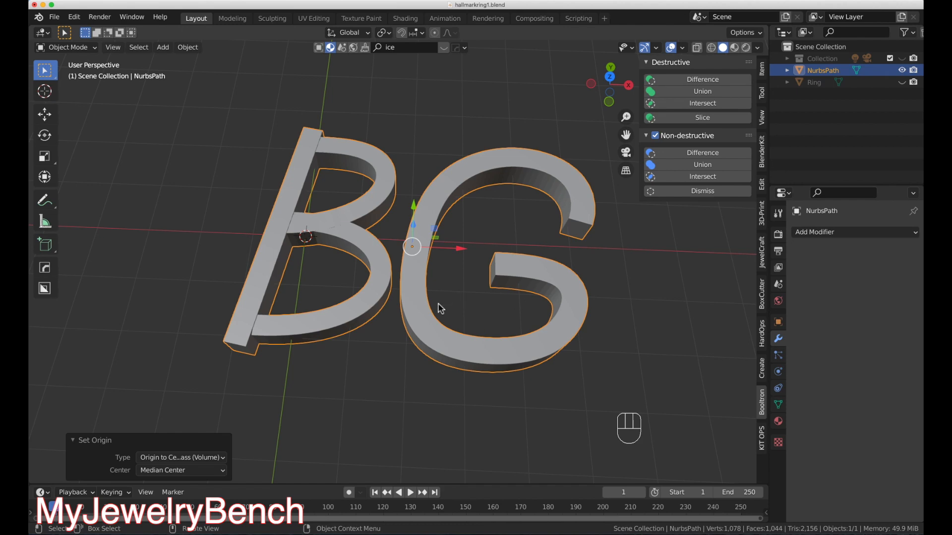
# Snap the joined BG letters to the 3D cursor.
pyautogui.scroll(-10, 441, 308)
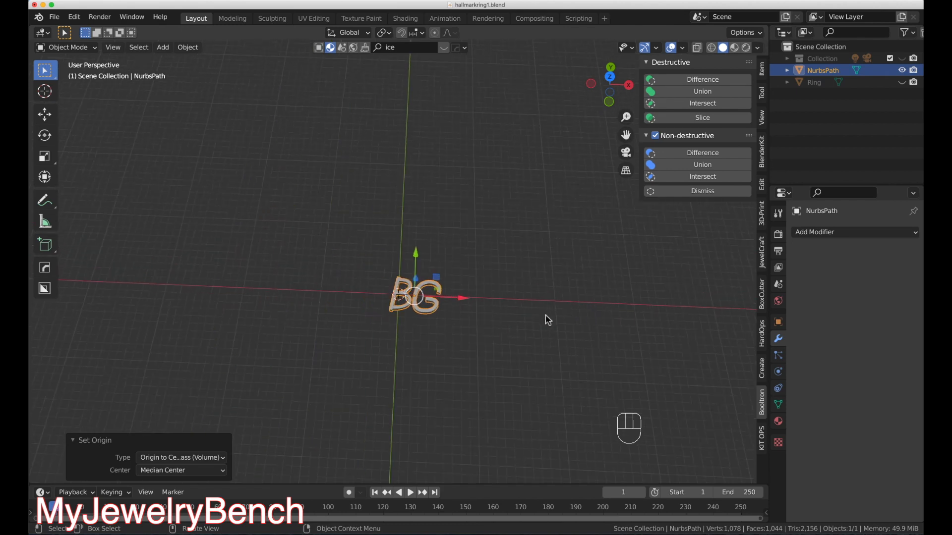
pyautogui.scroll(3, 546, 316)
pyautogui.hotkey('shift', 's')
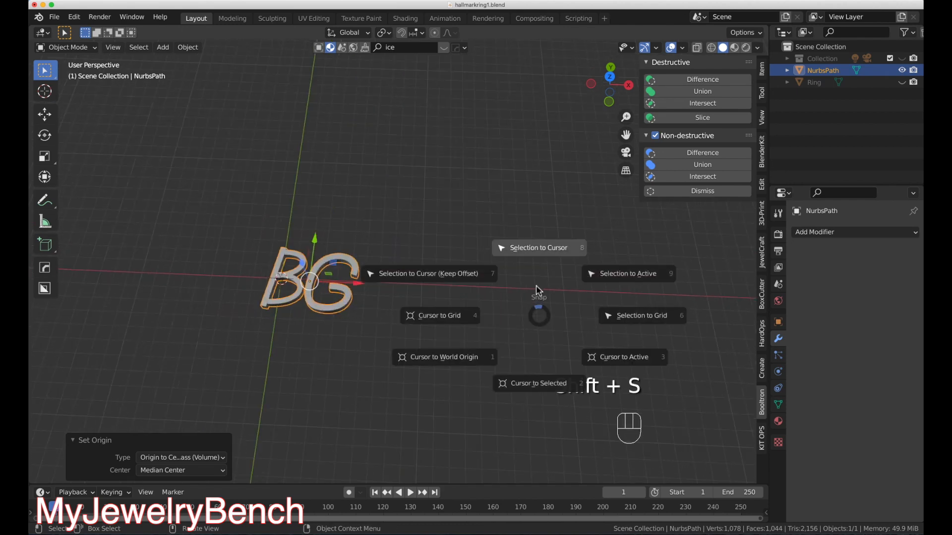
pyautogui.click(535, 252)
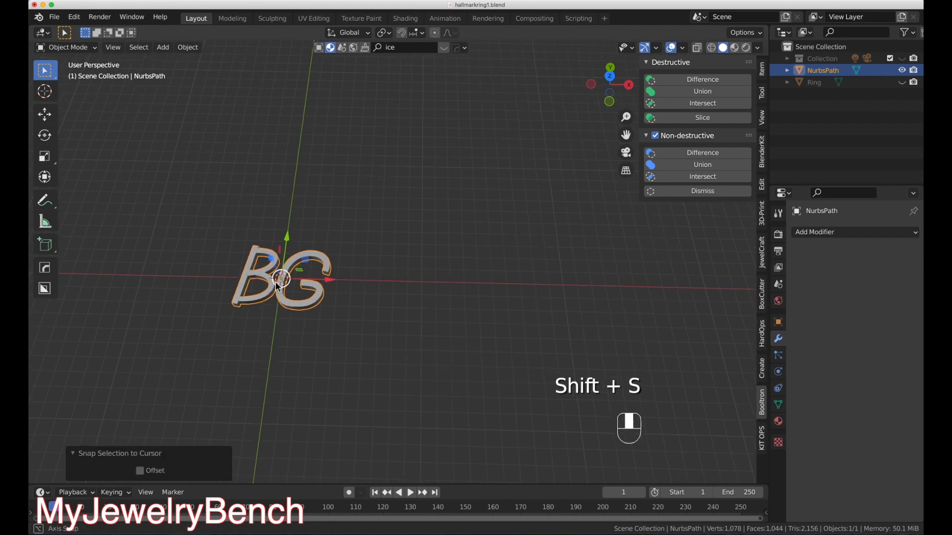
pyautogui.moveTo(276, 283); pyautogui.dragTo(273, 265, button='middle')
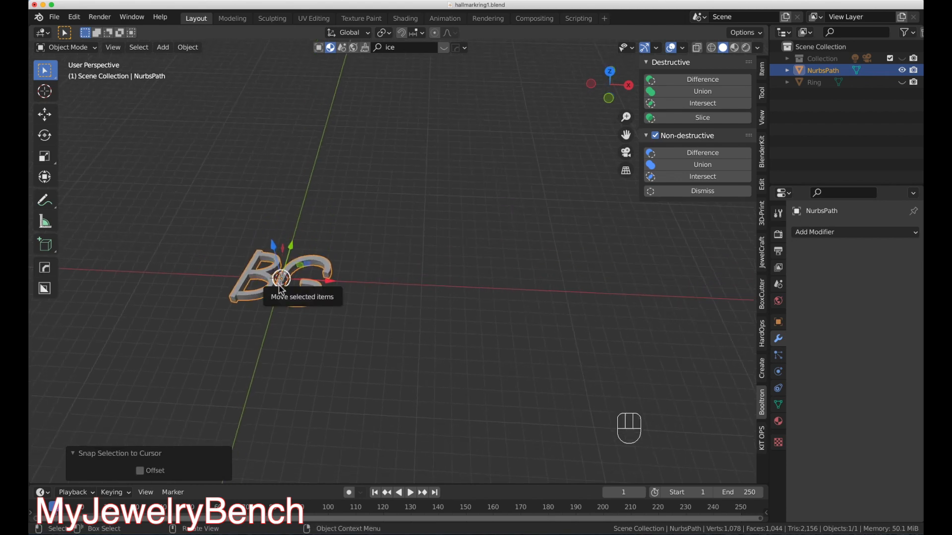
# Unhide the ring and select only the BG letters inside it.
pyautogui.hotkey('alt', 'h')
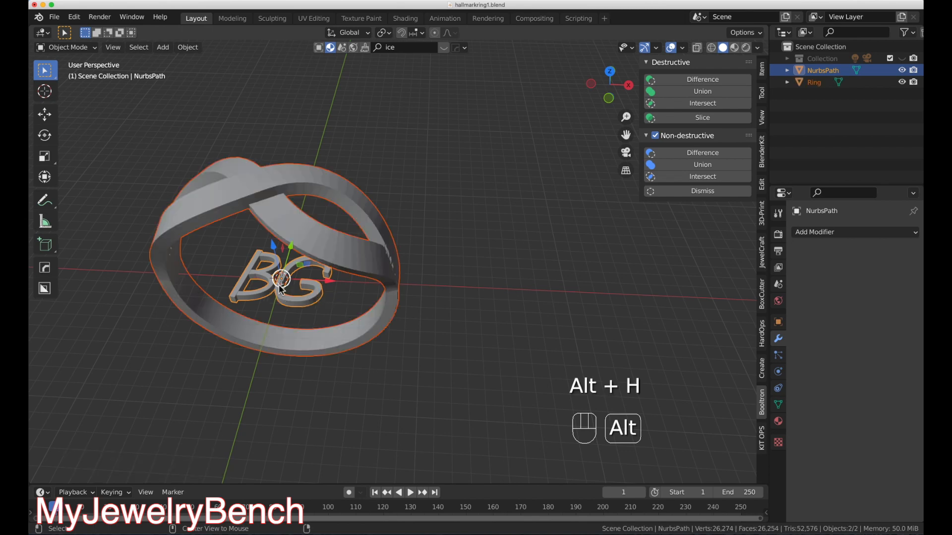
pyautogui.click(275, 292)
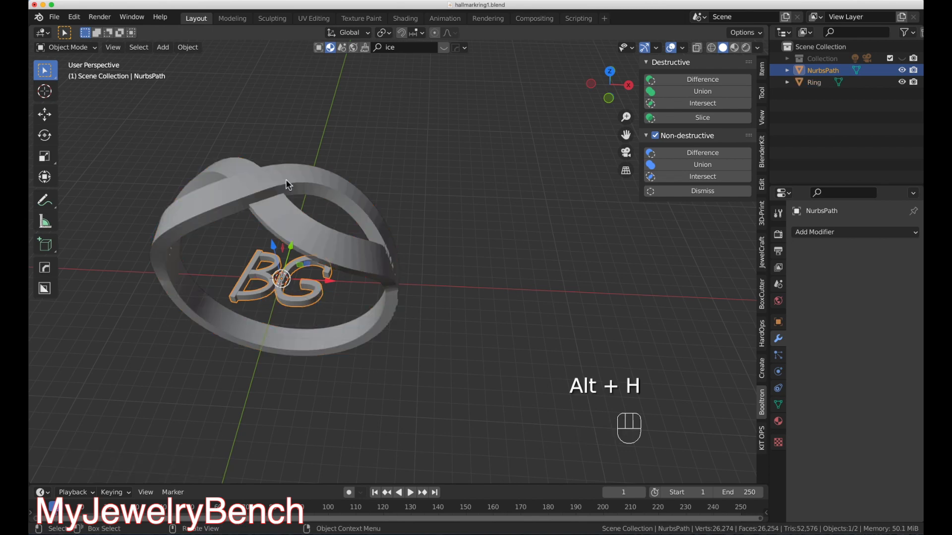
pyautogui.moveTo(342, 281); pyautogui.dragTo(319, 270, button='middle')
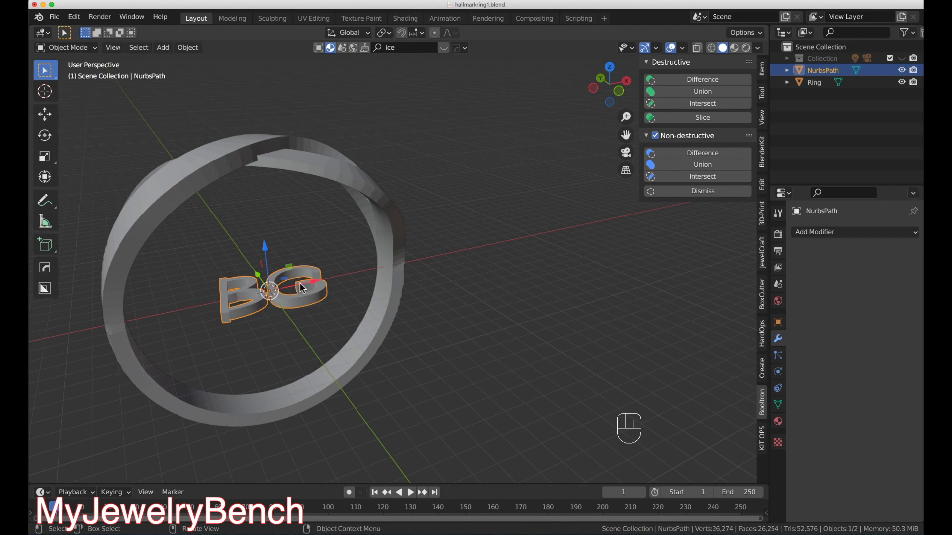
pyautogui.scroll(1, 307, 287)
pyautogui.scroll(2, 313, 281)
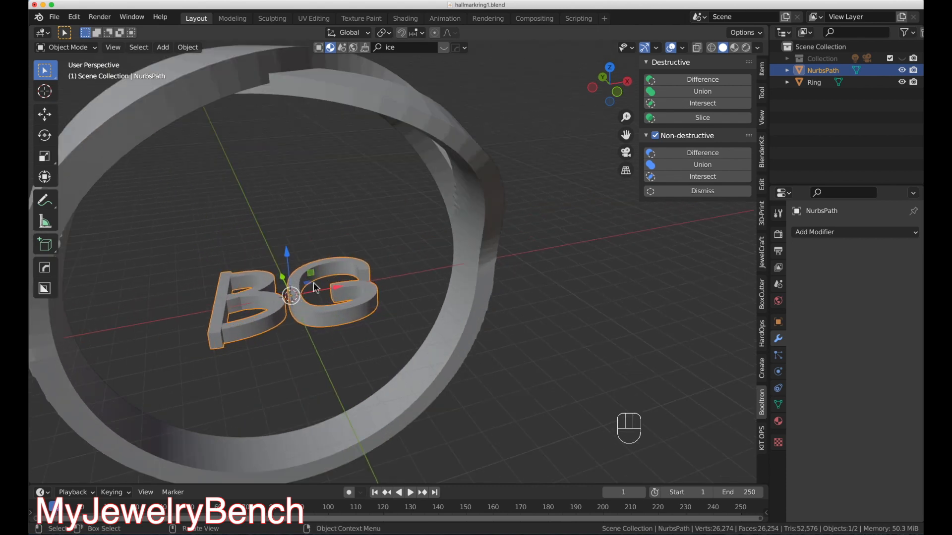
# Add a Bezier circle curve at the ring's centre and rotate it 90° about the X axis.
pyautogui.hotkey('shift', 'a')
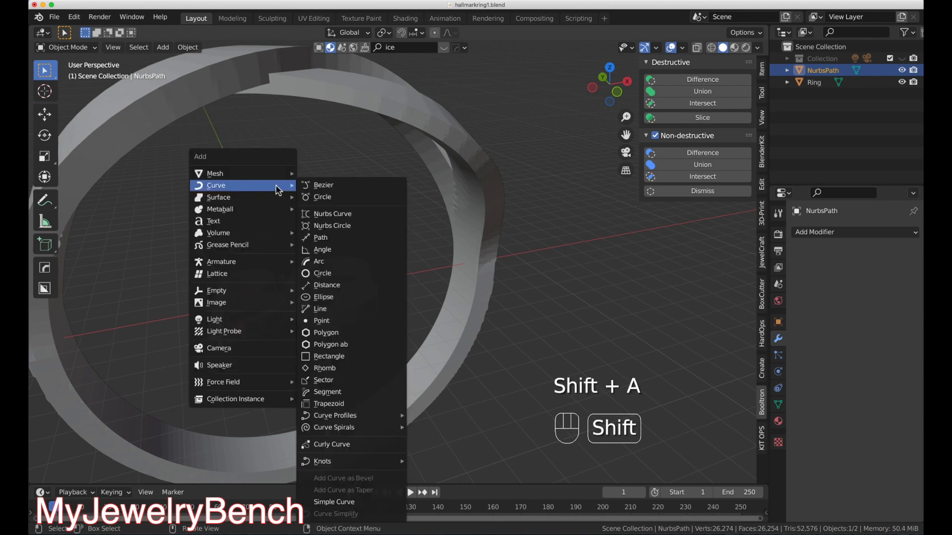
pyautogui.click(331, 198)
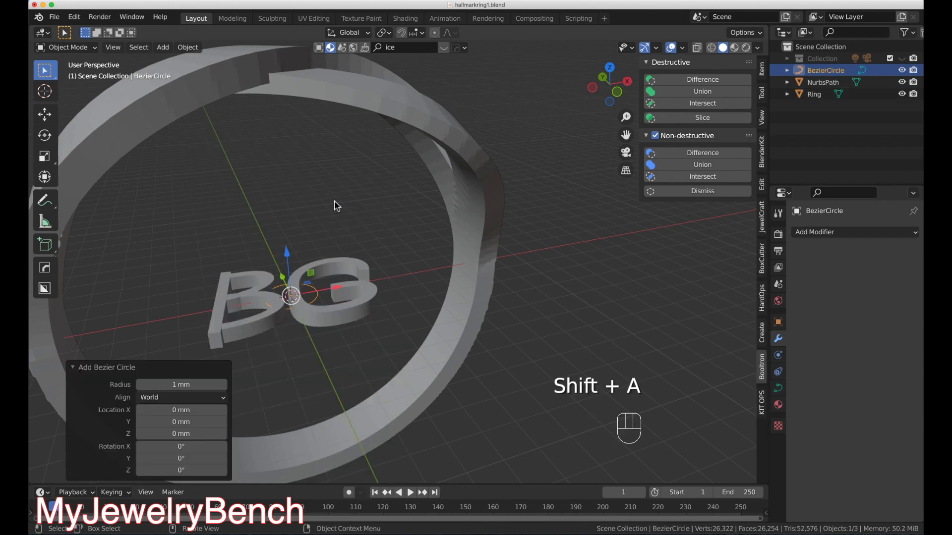
pyautogui.write('rx')
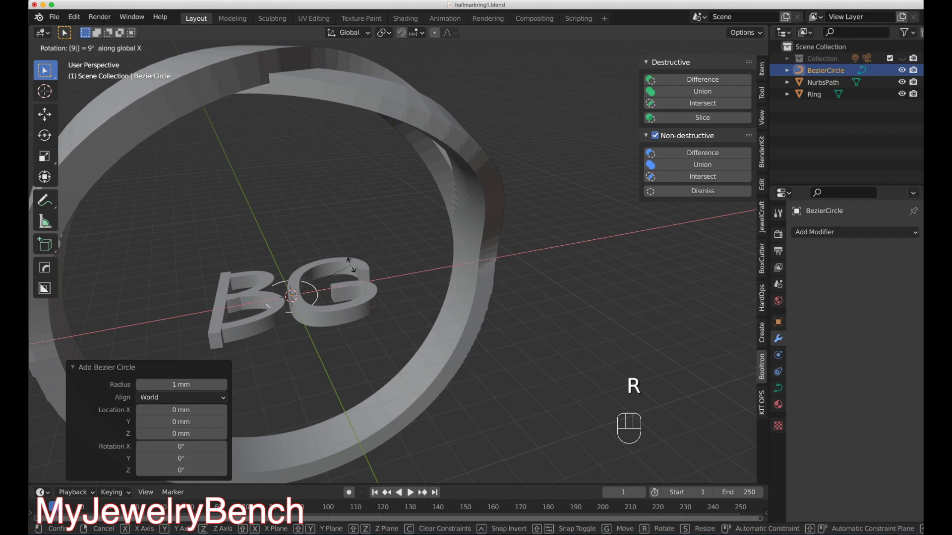
pyautogui.write('90')
pyautogui.press('Return')
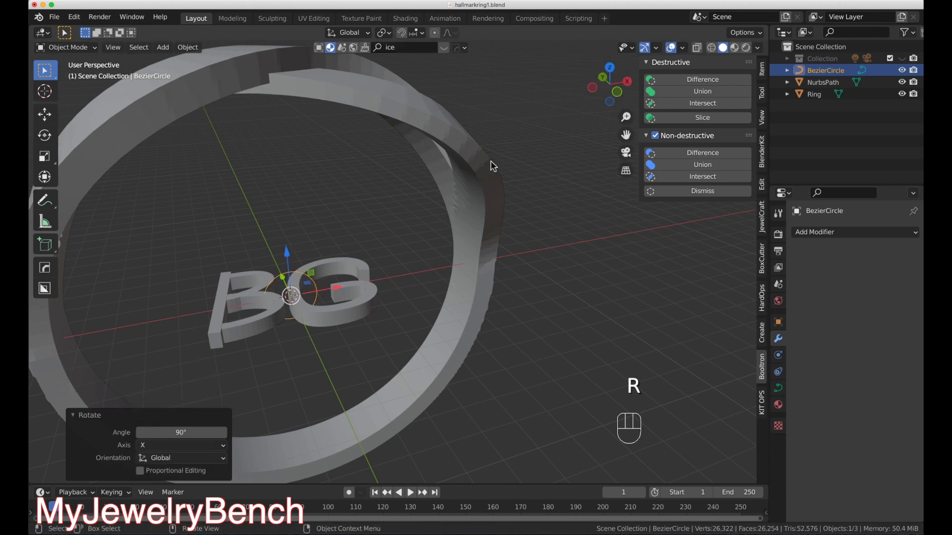
# Scale the Bezier circle uniformly by about 7.5 to match the inside of the ring in front view.
pyautogui.press('KP_1')
pyautogui.scroll(-2, 610, 212)
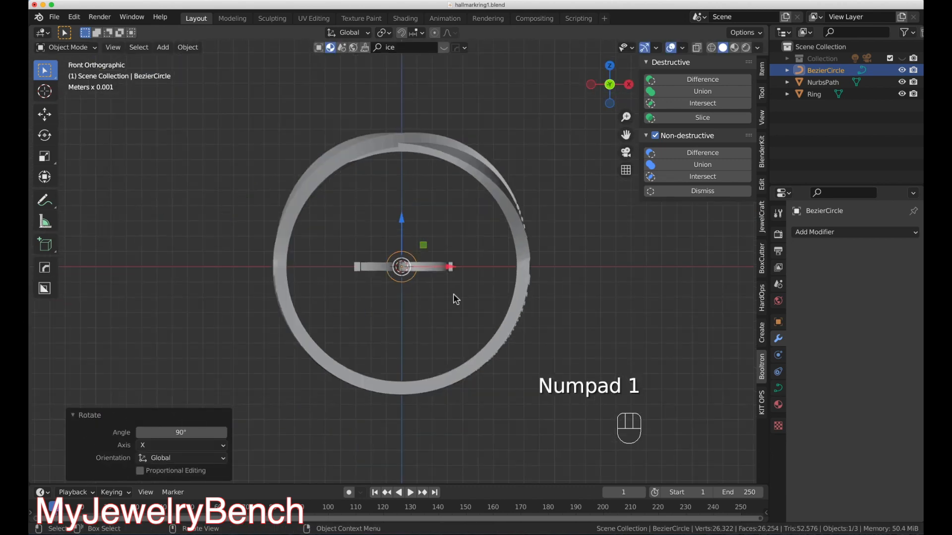
pyautogui.press('s')
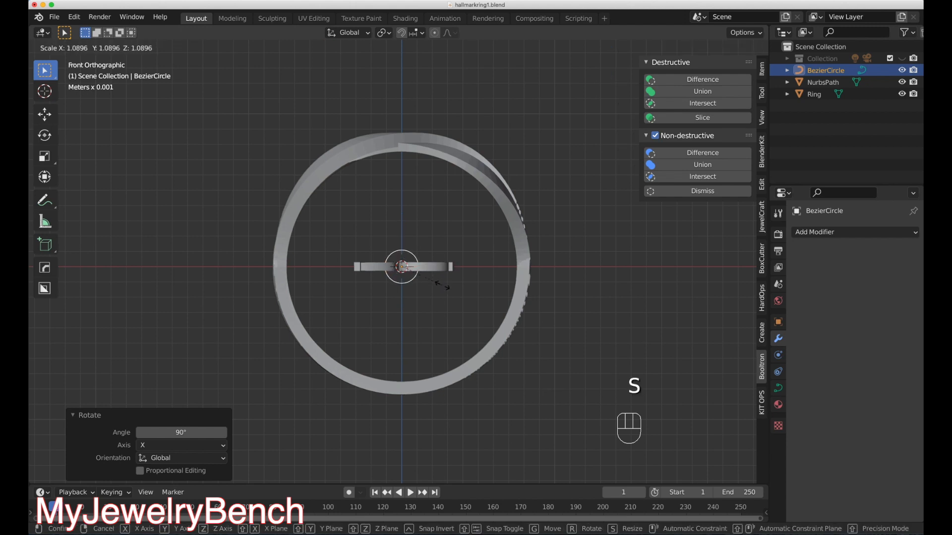
pyautogui.click(670, 415)
pyautogui.moveTo(633, 305); pyautogui.dragTo(540, 367, button='middle')
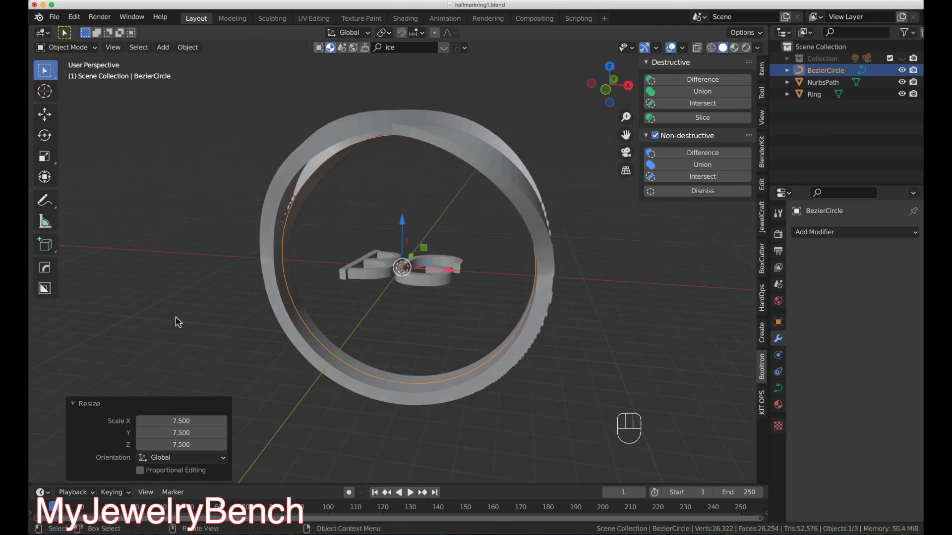
# Select the BG letters and thicken them along Z by a factor of about 1.367.
pyautogui.click(446, 276)
pyautogui.moveTo(446, 276)
pyautogui.mouseDown(button='middle')
pyautogui.moveTo(340, 216)
pyautogui.moveTo(345, 264)
pyautogui.mouseUp(button='middle')
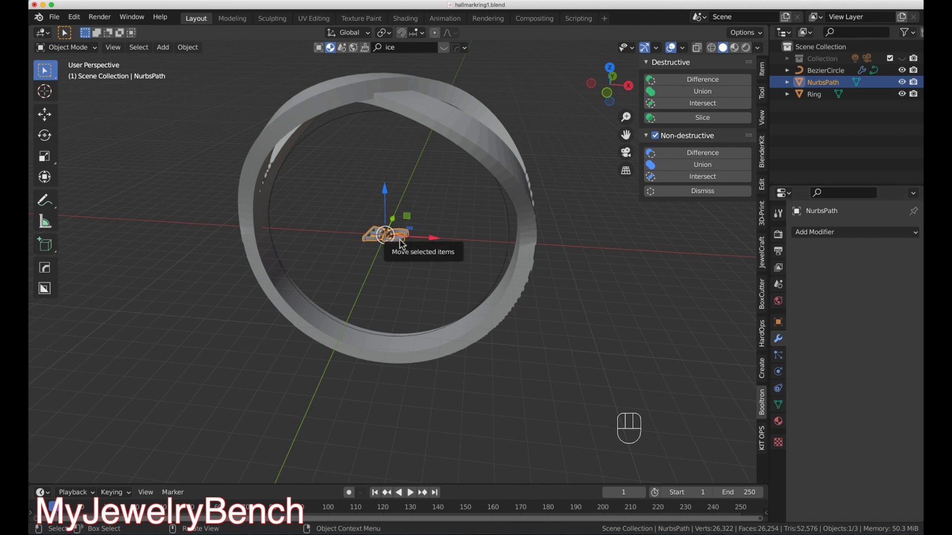
pyautogui.press('s')
pyautogui.press('z')
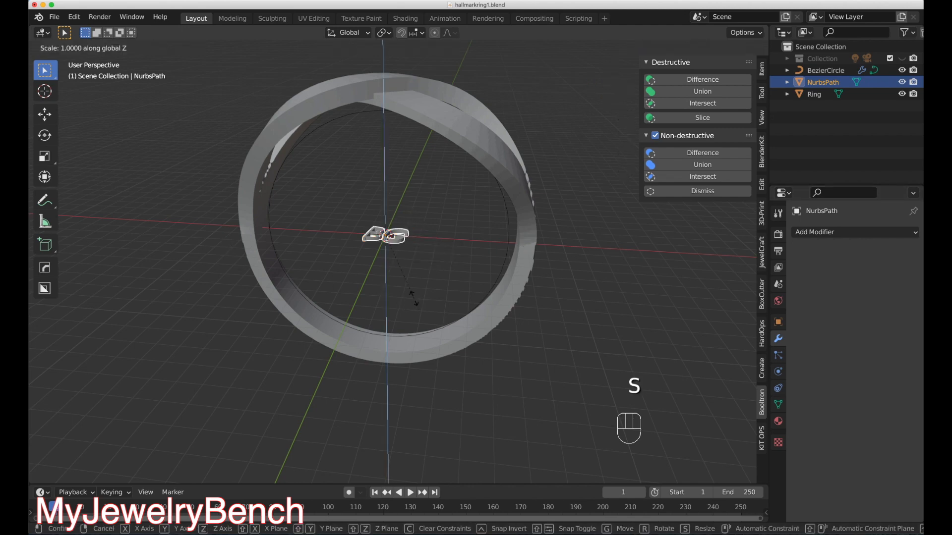
pyautogui.click(421, 321)
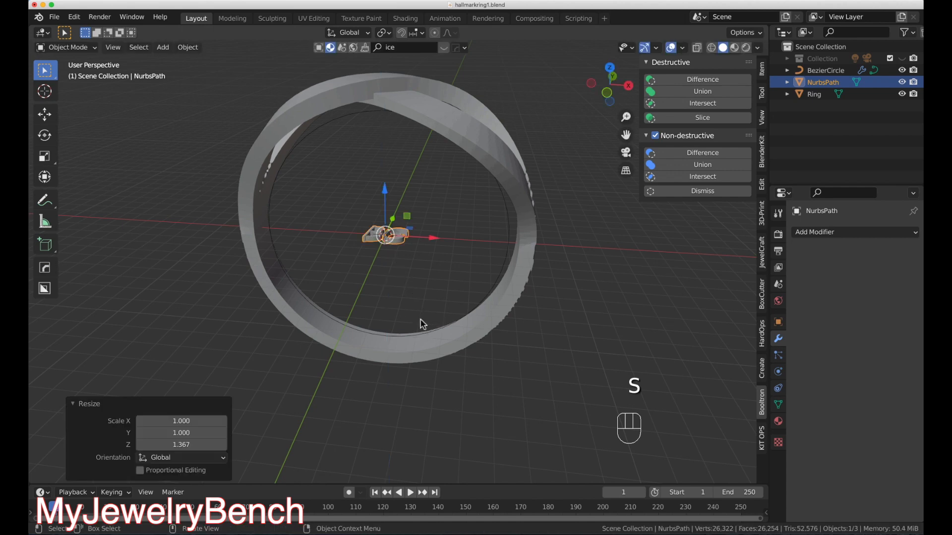
# Add a Curve modifier to the BG letters with BezierCircle as its curve object.
pyautogui.scroll(6, 388, 241)
pyautogui.moveTo(394, 235); pyautogui.dragTo(424, 193, button='middle')
pyautogui.scroll(-6, 415, 214)
pyautogui.scroll(4, 425, 194)
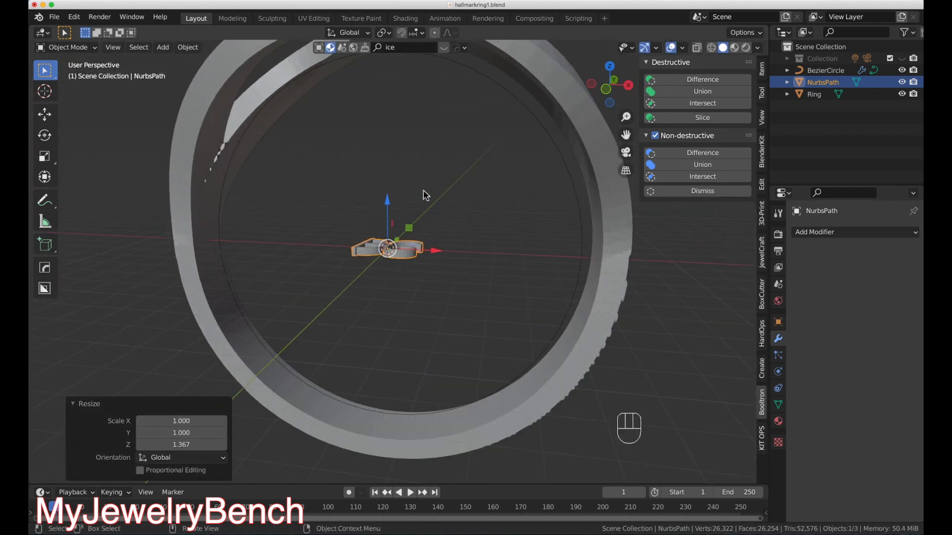
pyautogui.click(828, 233)
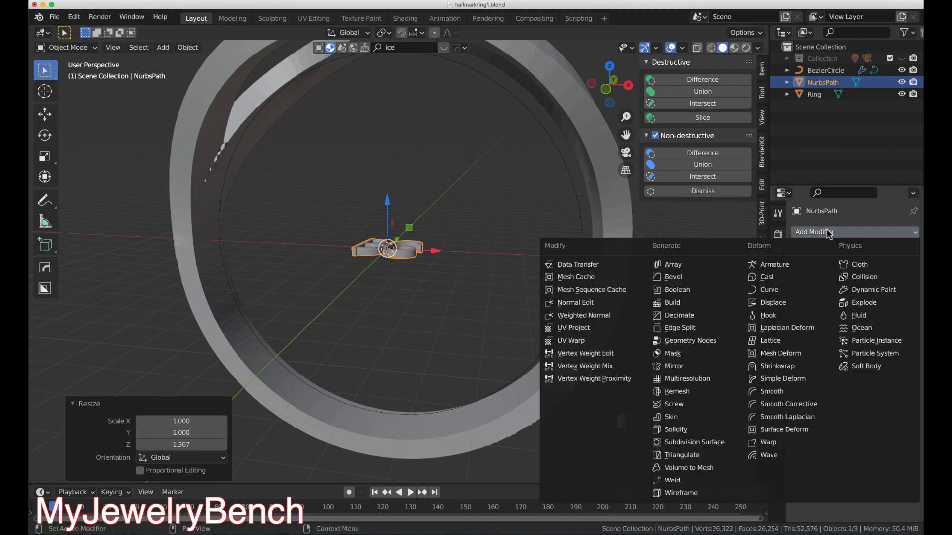
pyautogui.click(770, 290)
pyautogui.click(862, 296)
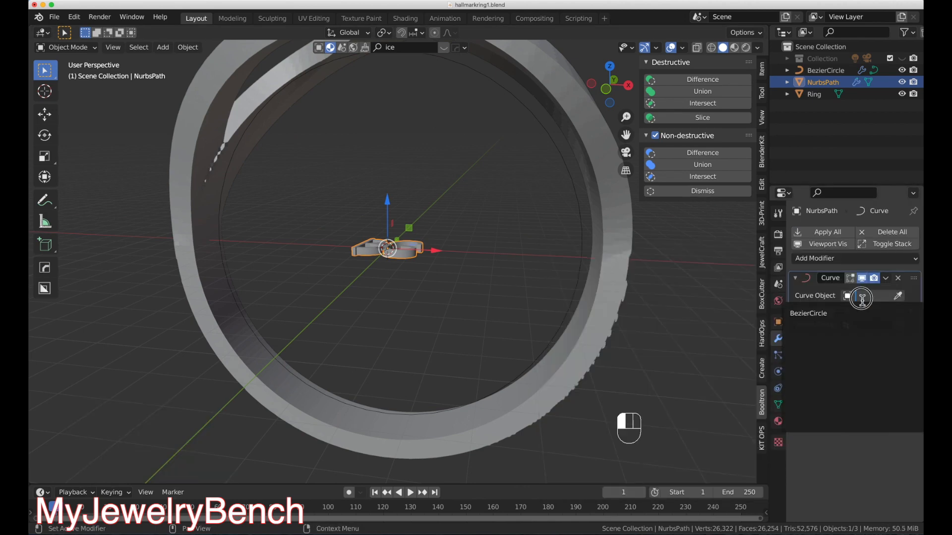
pyautogui.click(821, 314)
# Rotate the BG letters 180° about the Y axis so they read correctly inside the band.
pyautogui.moveTo(454, 395); pyautogui.dragTo(347, 417, button='middle')
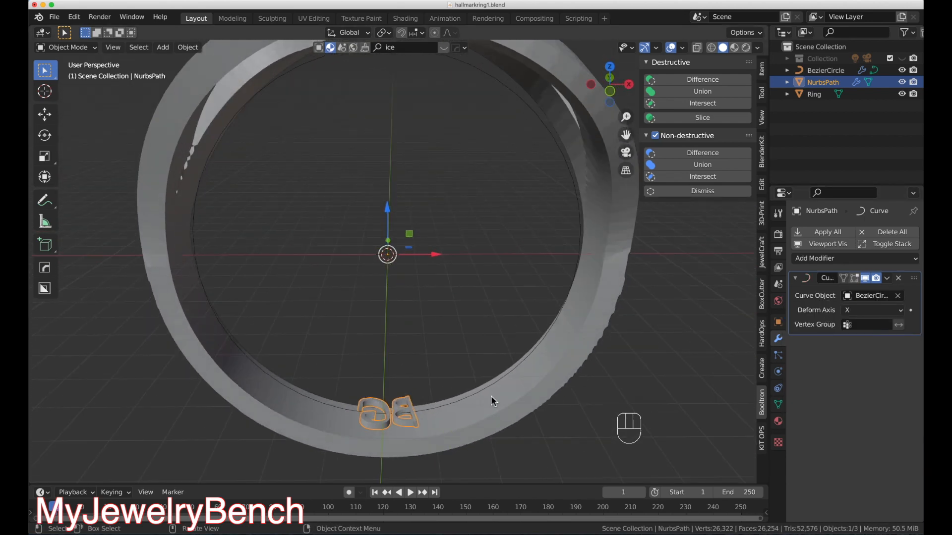
pyautogui.click(405, 421)
pyautogui.click(396, 404)
pyautogui.write('ry')
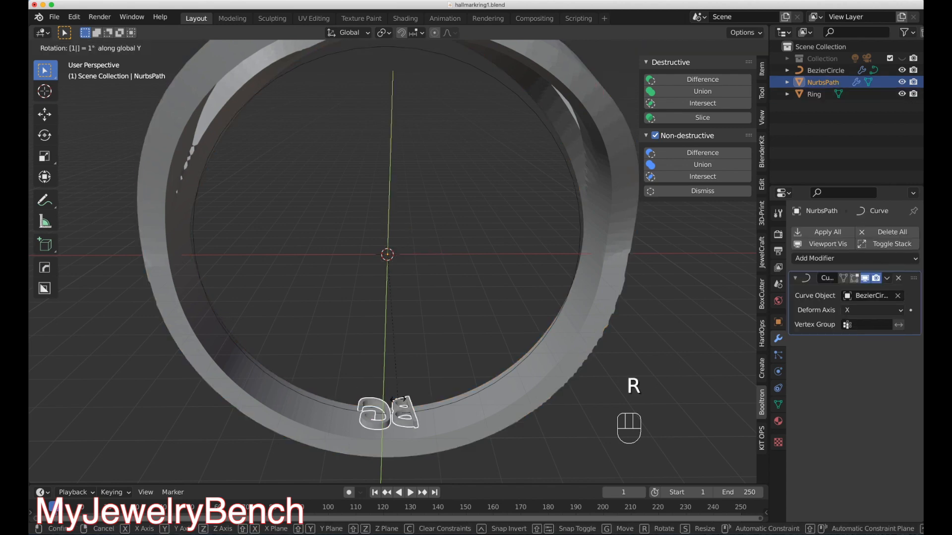
pyautogui.write('180')
pyautogui.press('Return')
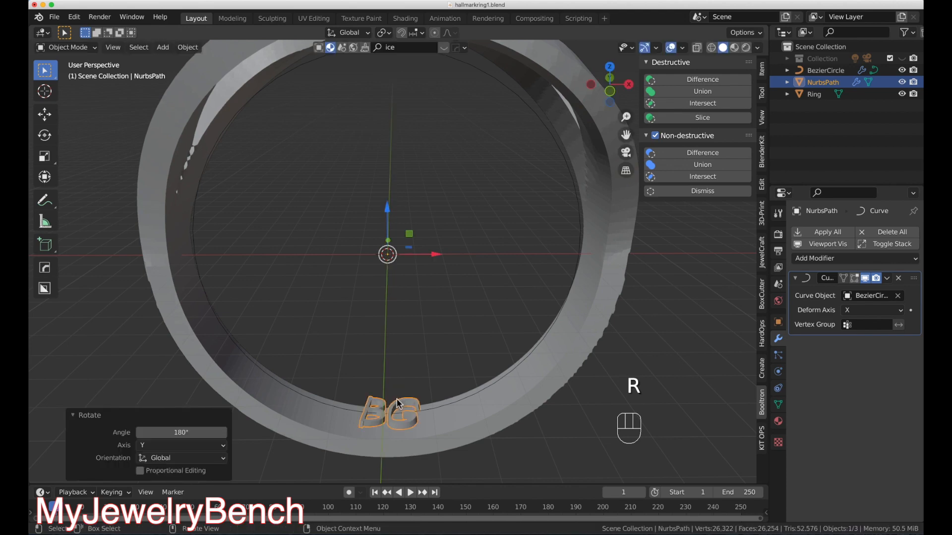
# Select the Bezier circle and scale it up by about 1.07 to sink the letters into the band.
pyautogui.moveTo(398, 399); pyautogui.dragTo(346, 394, button='middle')
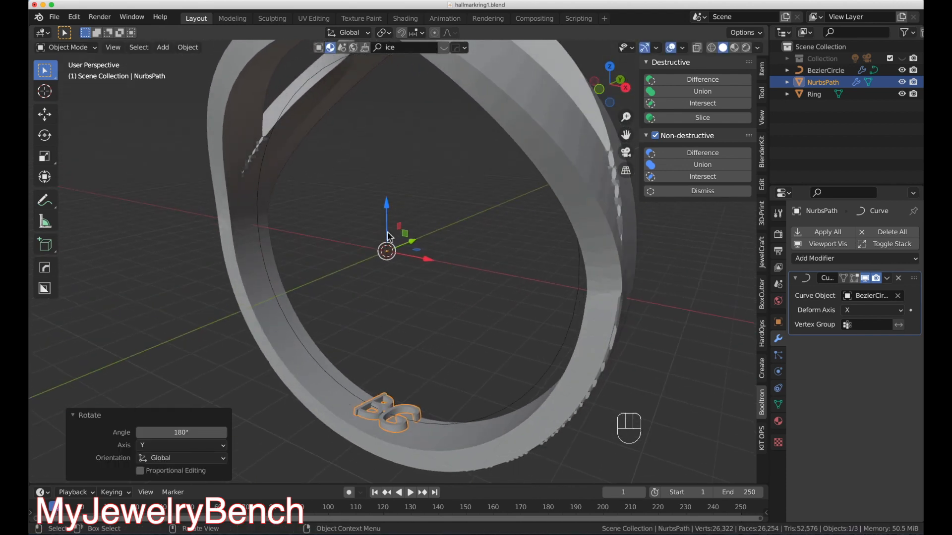
pyautogui.click(433, 425)
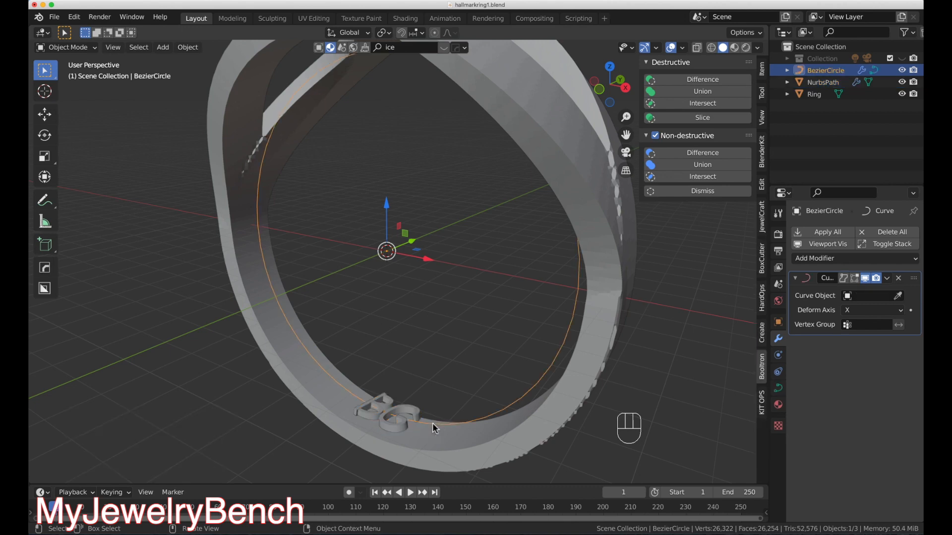
pyautogui.press('s')
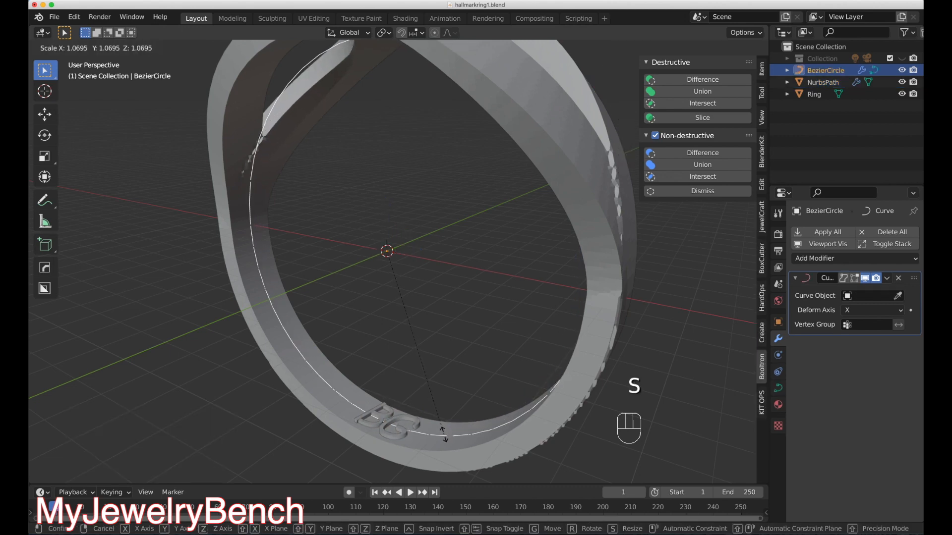
pyautogui.click(443, 435)
# Examine how deep the BG letters sit in the band in front view, using wireframe and X-ray display.
pyautogui.moveTo(442, 431); pyautogui.dragTo(420, 301, button='middle')
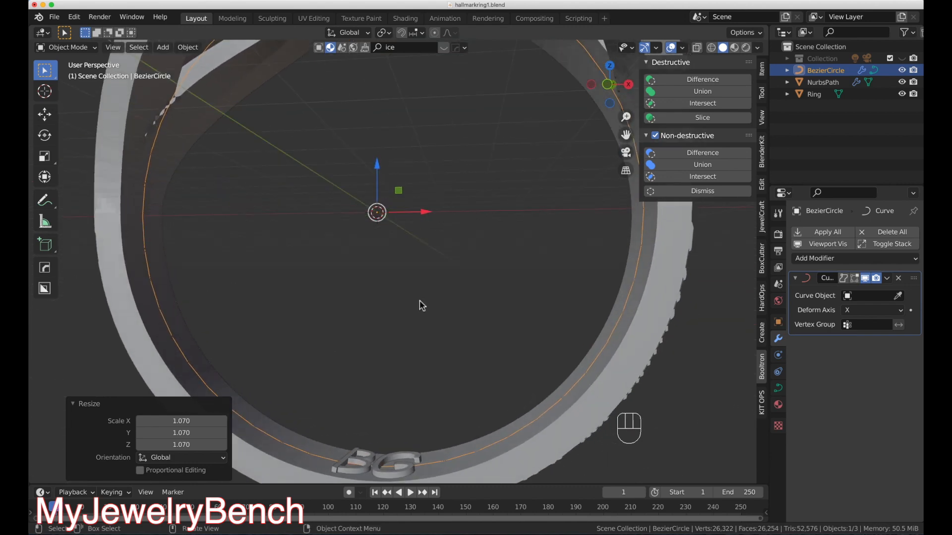
pyautogui.scroll(-4, 397, 271)
pyautogui.scroll(4, 397, 269)
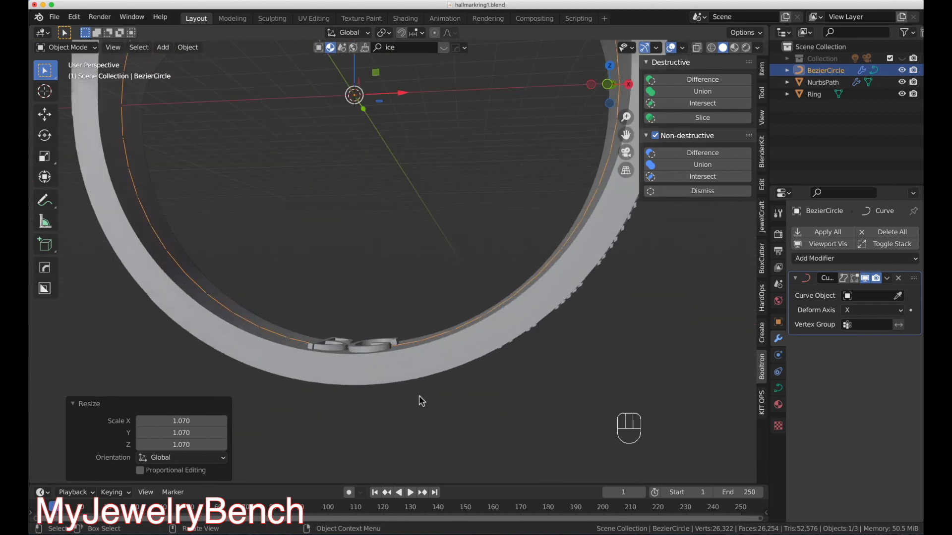
pyautogui.click(712, 47)
pyautogui.press('KP_1')
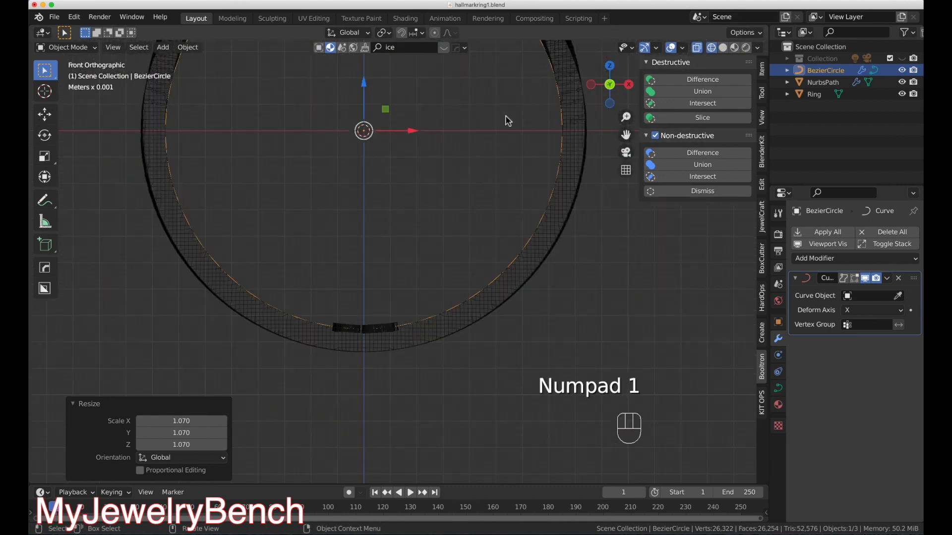
pyautogui.click(723, 48)
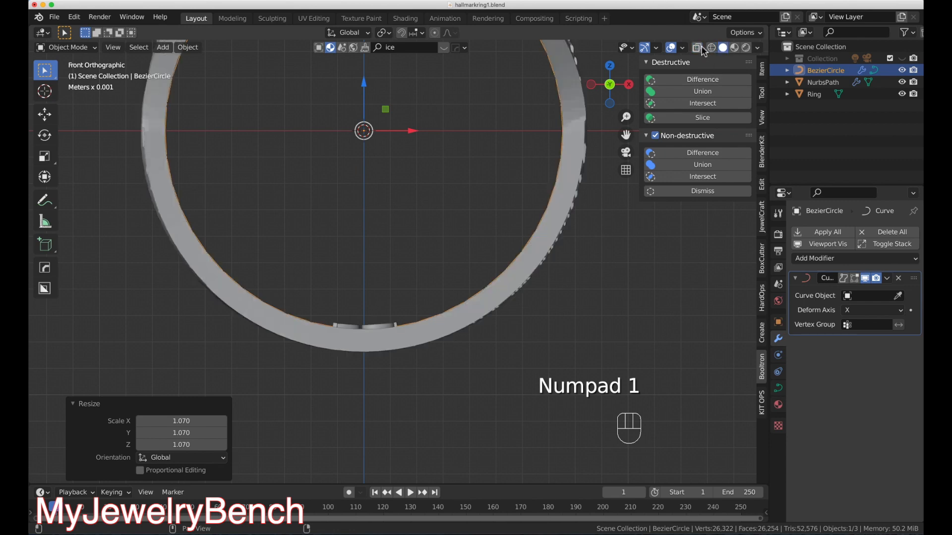
pyautogui.scroll(3, 354, 339)
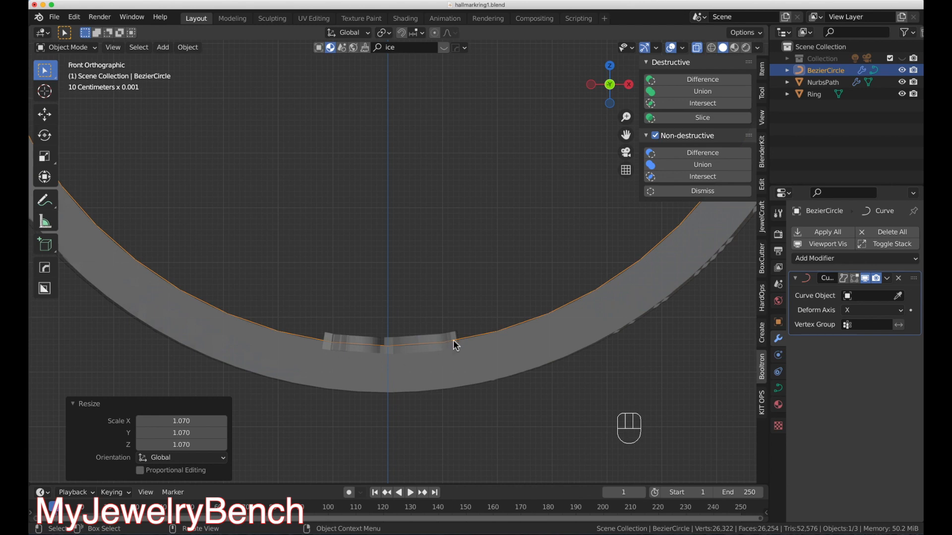
pyautogui.click(437, 336)
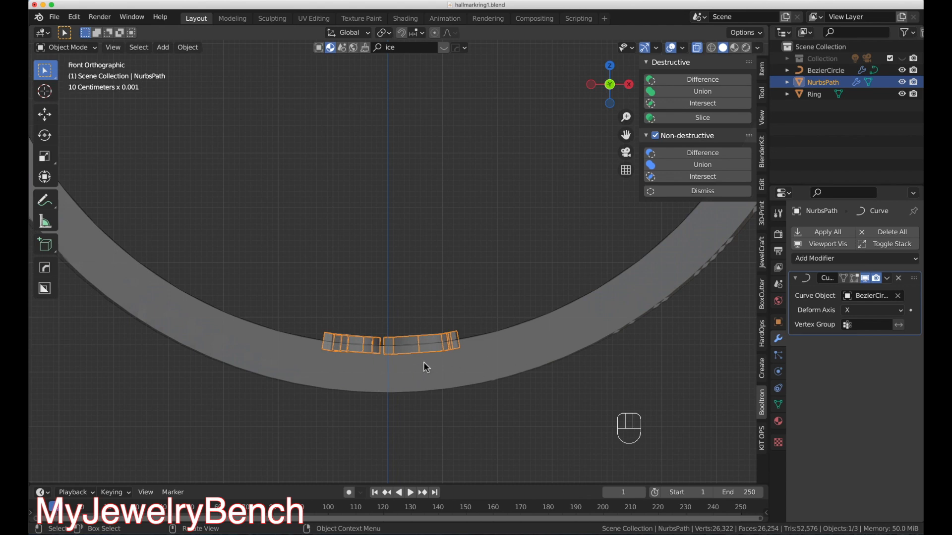
pyautogui.click(417, 346)
pyautogui.scroll(-5, 419, 332)
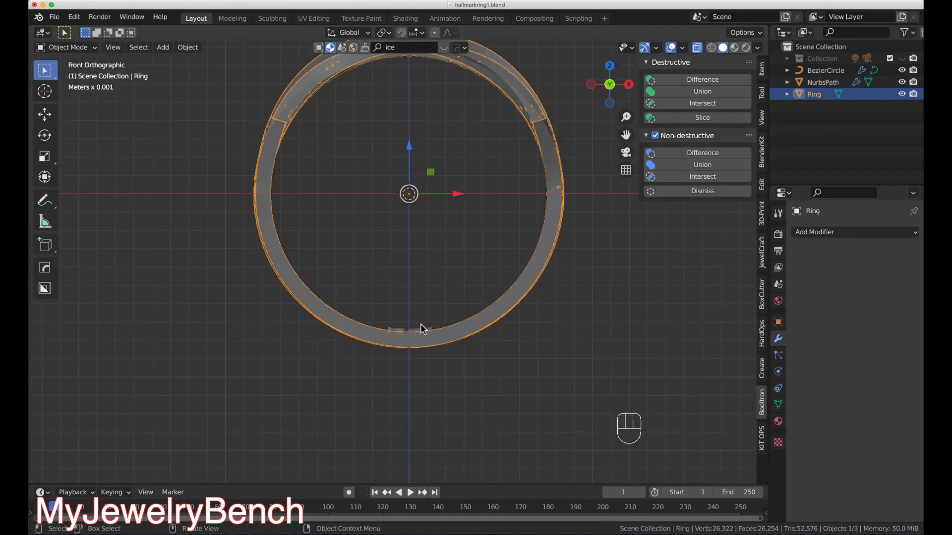
# Select the BG letters and move them about 10.742 mm along X to slide them around the inside of the band.
pyautogui.moveTo(420, 323); pyautogui.dragTo(417, 336, button='middle')
pyautogui.click(417, 337)
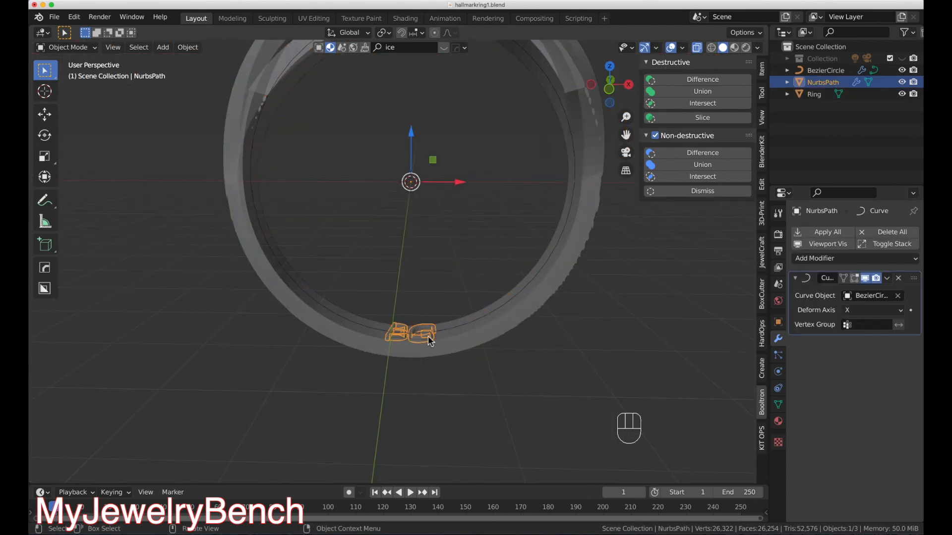
pyautogui.moveTo(459, 183); pyautogui.dragTo(249, 157)
pyautogui.moveTo(249, 157); pyautogui.dragTo(198, 190, button='middle')
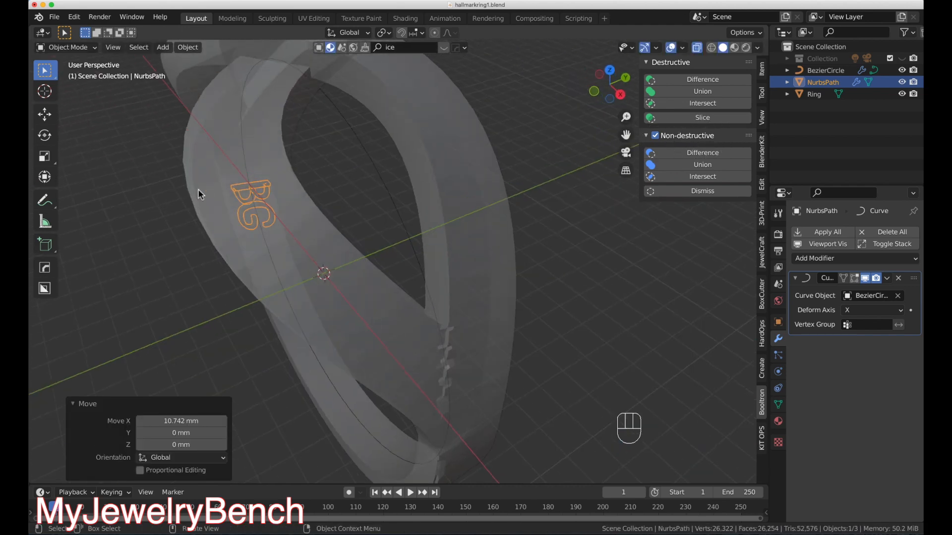
# Turn off X-ray display and examine the fit of the BG letters on the inner band from several angles.
pyautogui.scroll(8, 255, 204)
pyautogui.moveTo(264, 190); pyautogui.dragTo(287, 184, button='middle')
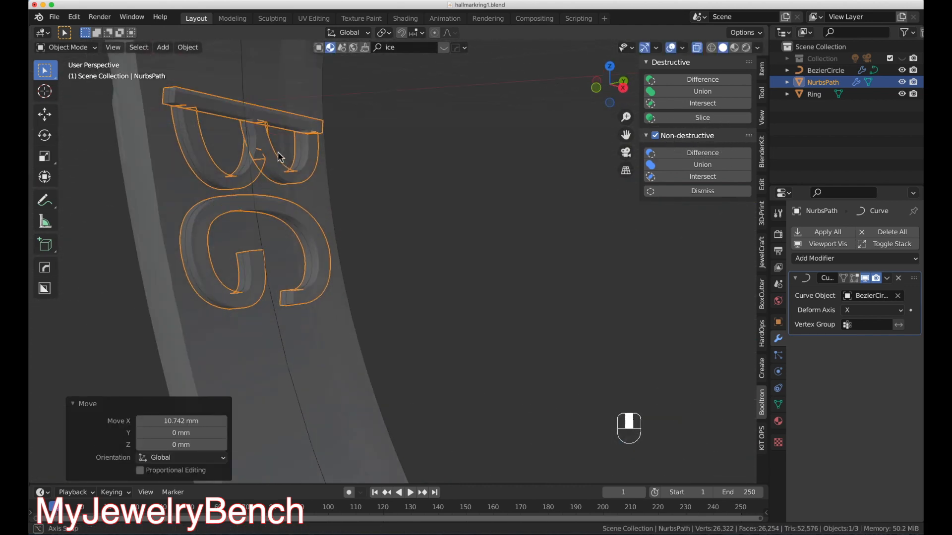
pyautogui.click(698, 50)
pyautogui.moveTo(436, 118); pyautogui.dragTo(317, 186, button='middle')
pyautogui.moveTo(407, 232); pyautogui.dragTo(527, 248, button='middle')
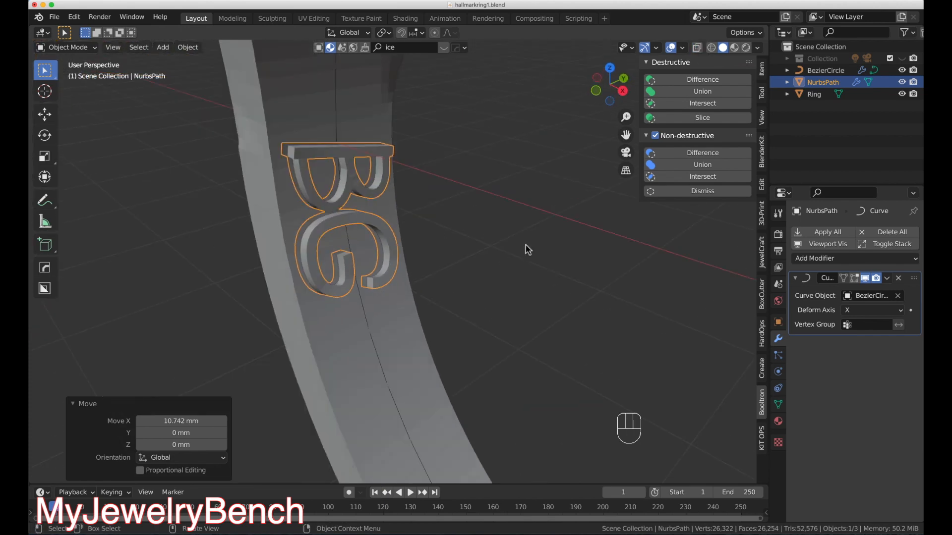
pyautogui.moveTo(350, 167); pyautogui.dragTo(350, 243, button='middle')
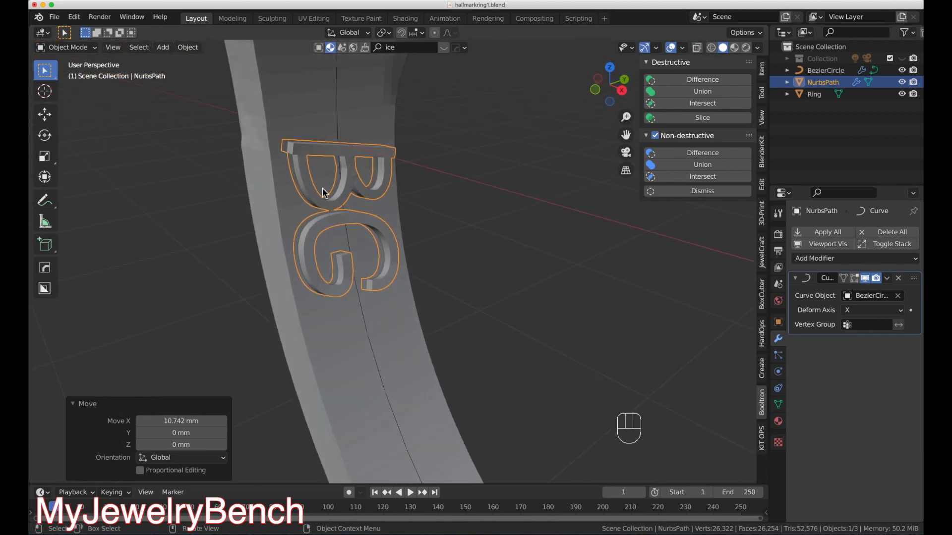
pyautogui.moveTo(322, 189); pyautogui.dragTo(292, 191, button='middle')
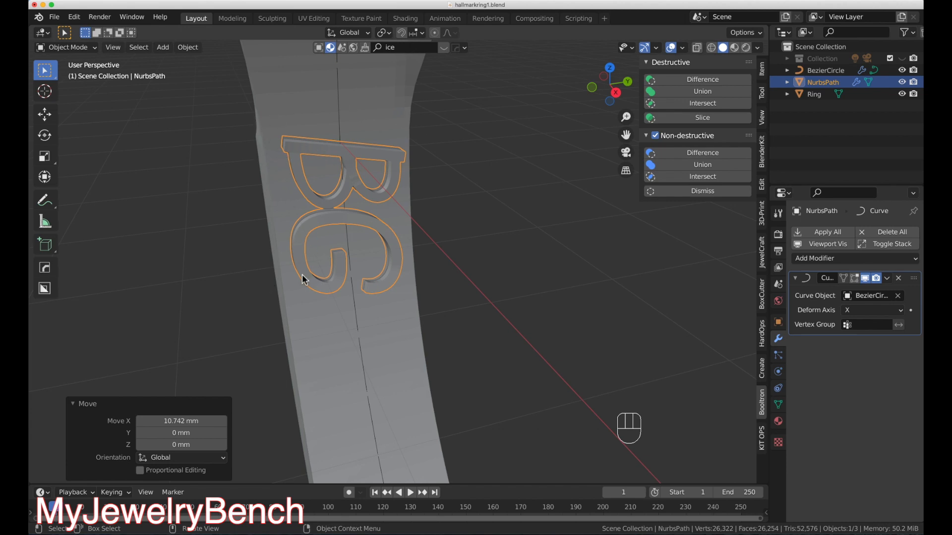
pyautogui.moveTo(336, 165); pyautogui.dragTo(260, 119, button='middle')
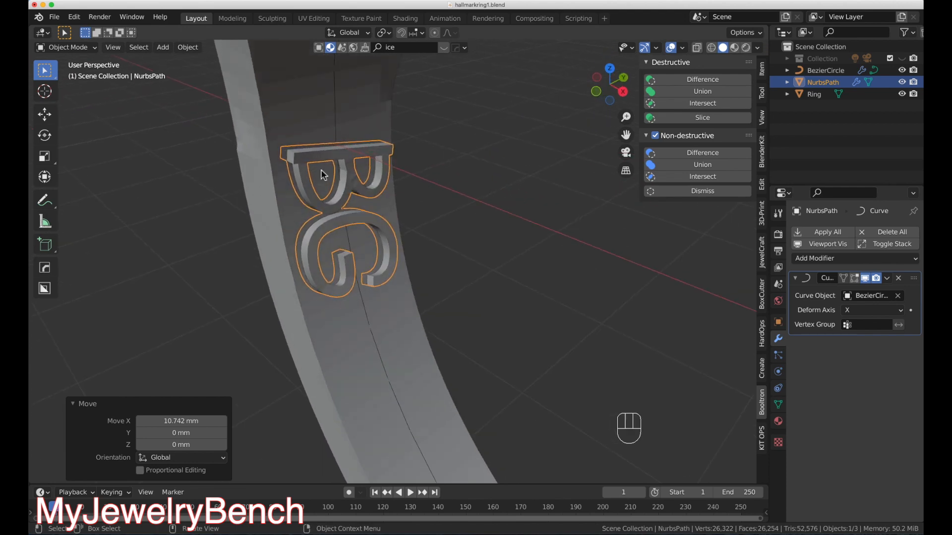
pyautogui.moveTo(409, 224); pyautogui.dragTo(381, 237, button='middle')
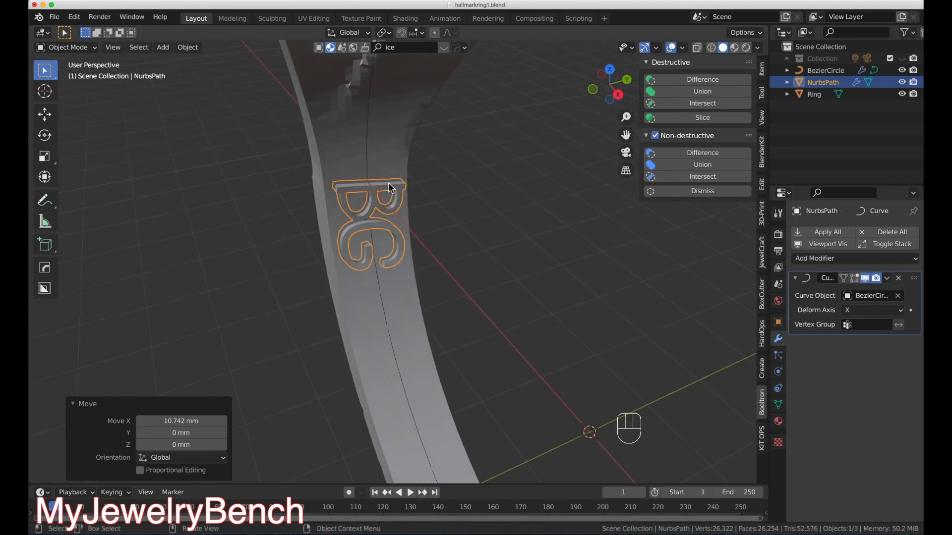
pyautogui.moveTo(364, 206); pyautogui.dragTo(333, 195, button='middle')
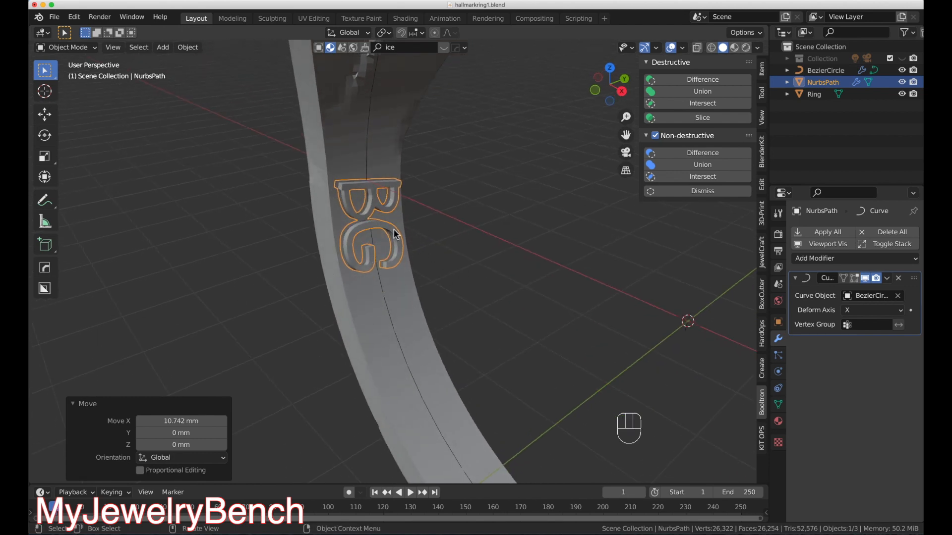
# Apply all modifiers on the BG letters to make their curve bend permanent.
pyautogui.moveTo(376, 201)
pyautogui.mouseDown(button='middle')
pyautogui.moveTo(321, 213)
pyautogui.moveTo(368, 195)
pyautogui.mouseUp(button='middle')
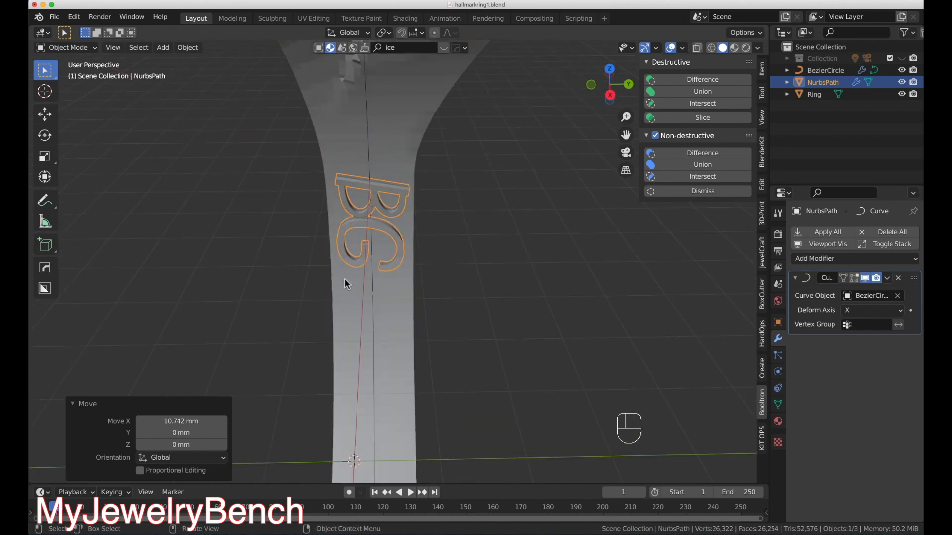
pyautogui.moveTo(430, 240); pyautogui.dragTo(512, 249, button='middle')
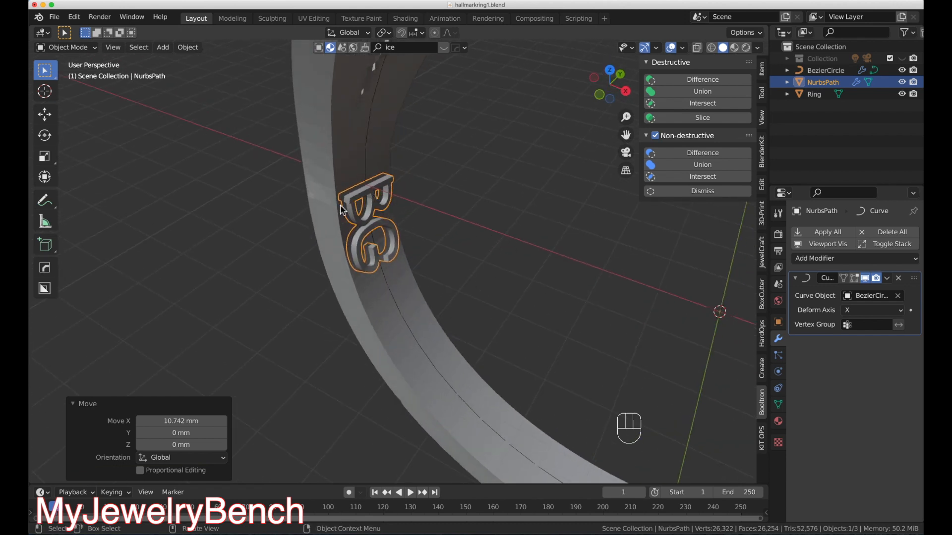
pyautogui.click(828, 232)
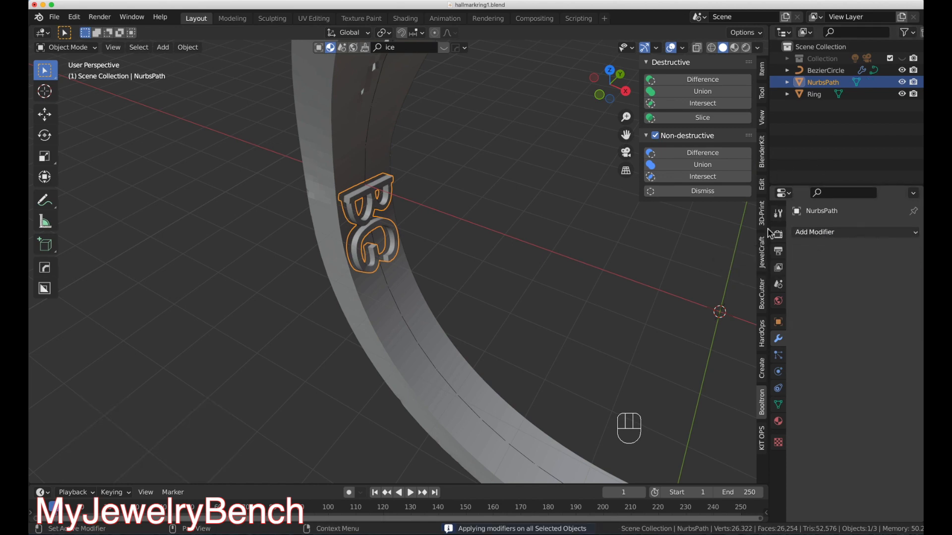
# Select the BG letters and add the ring to the selection as the active object.
pyautogui.click(357, 200)
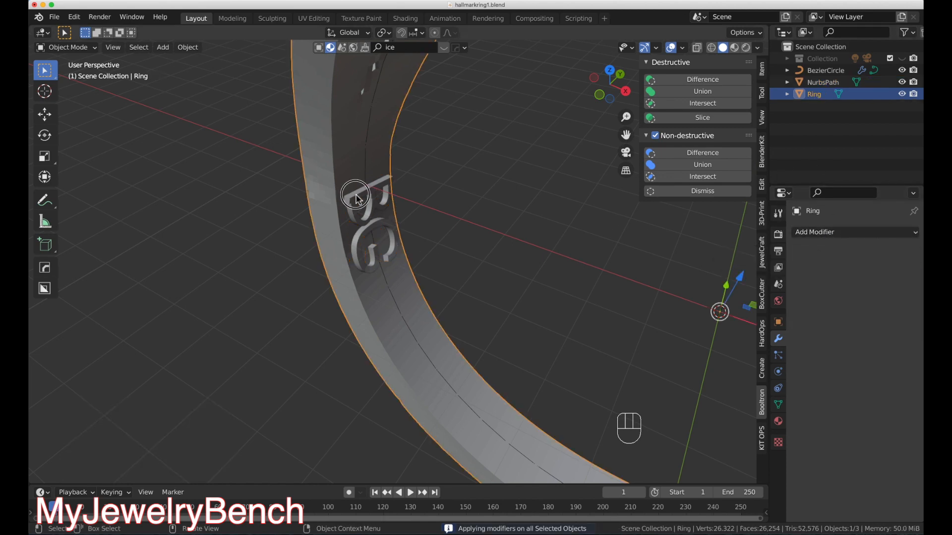
pyautogui.click(358, 201)
pyautogui.scroll(2, 369, 216)
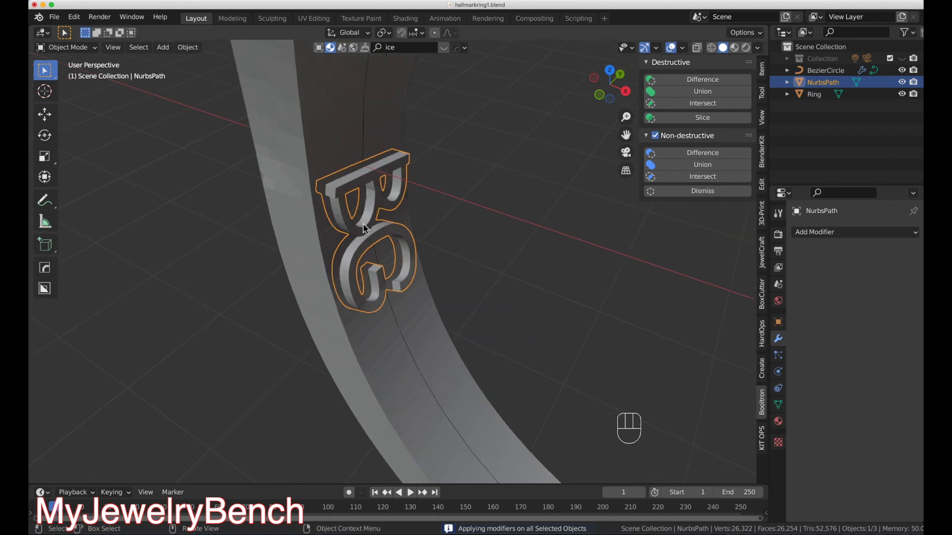
pyautogui.moveTo(363, 223)
pyautogui.mouseDown(button='middle')
pyautogui.moveTo(410, 226)
pyautogui.moveTo(367, 217)
pyautogui.mouseUp(button='middle')
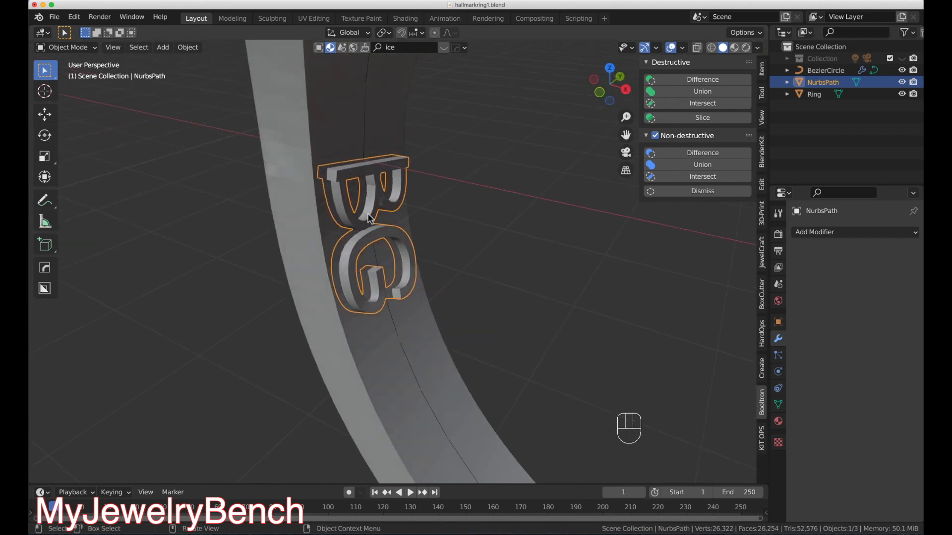
pyautogui.keyDown('shift'); pyautogui.click(318, 121); pyautogui.keyUp('shift')
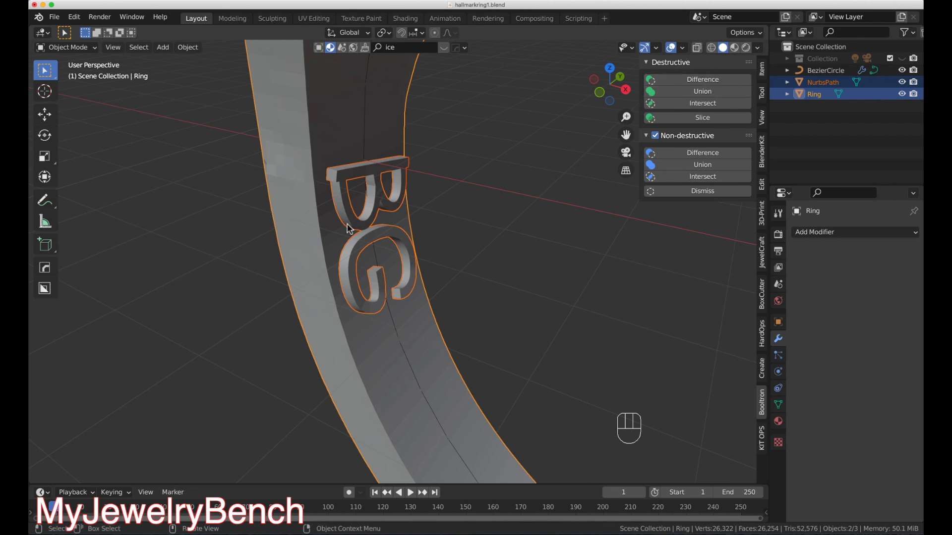
# Try cutting the BG letters from the ring with a non-destructive Difference boolean and hide the original letters.
pyautogui.click(707, 153)
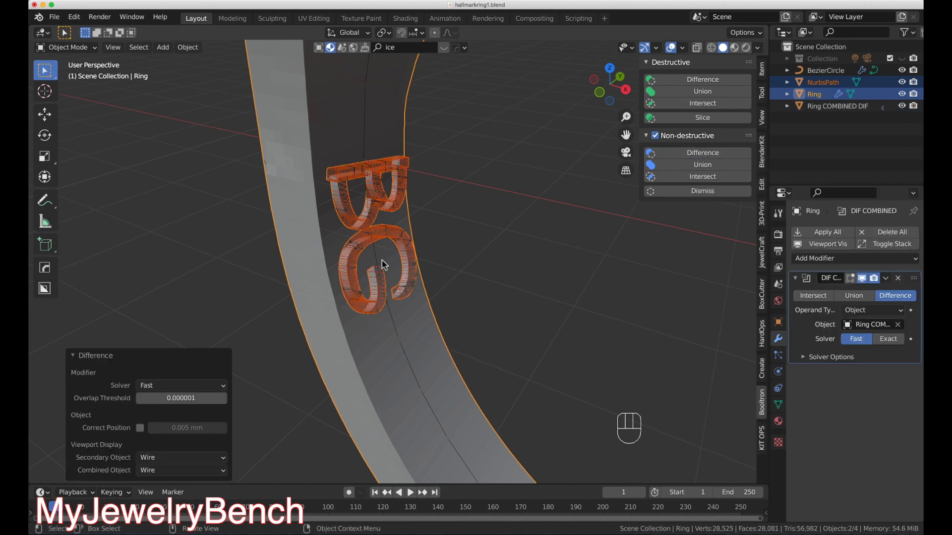
pyautogui.moveTo(381, 260); pyautogui.dragTo(359, 192, button='middle')
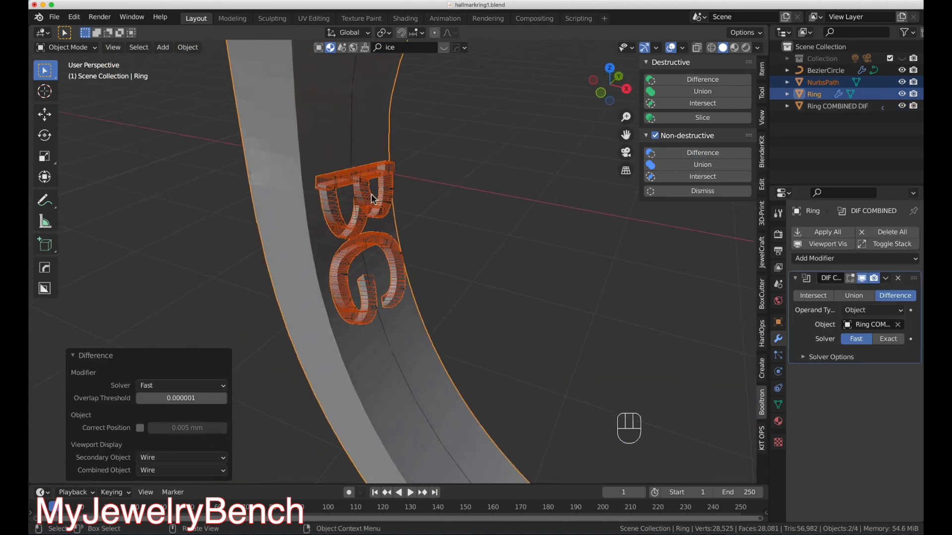
pyautogui.click(368, 186)
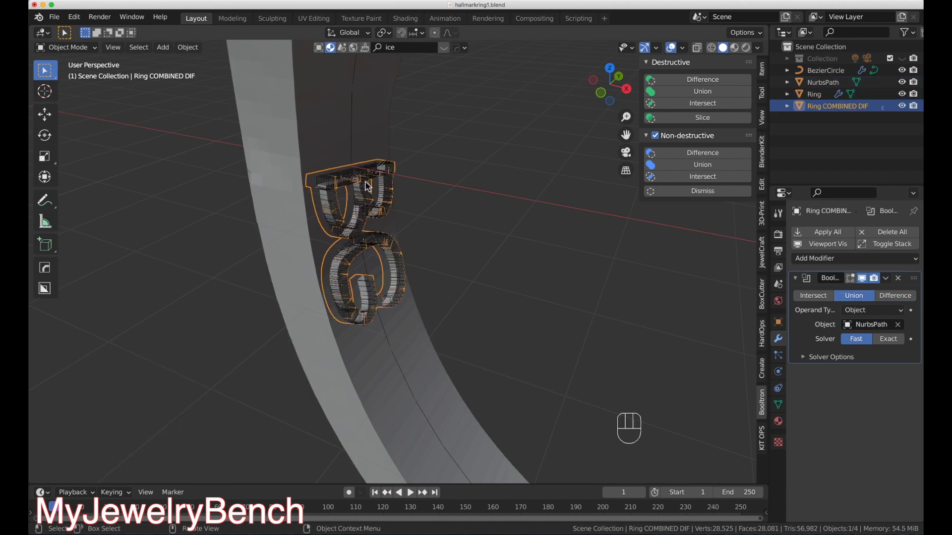
pyautogui.click(367, 185)
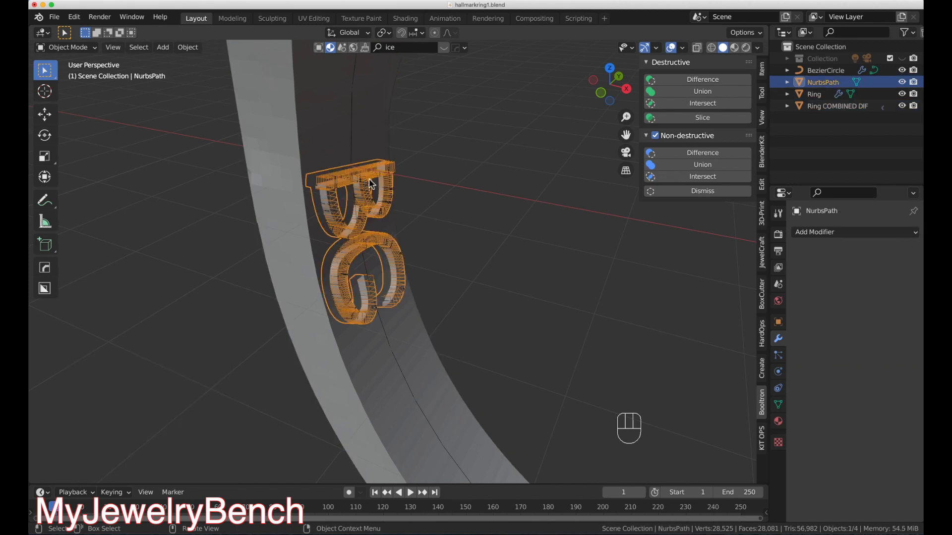
pyautogui.press('h')
pyautogui.moveTo(370, 209)
pyautogui.mouseDown(button='middle')
pyautogui.moveTo(343, 229)
pyautogui.moveTo(316, 188)
pyautogui.moveTo(433, 196)
pyautogui.moveTo(344, 208)
pyautogui.moveTo(383, 218)
pyautogui.moveTo(360, 221)
pyautogui.mouseUp(button='middle')
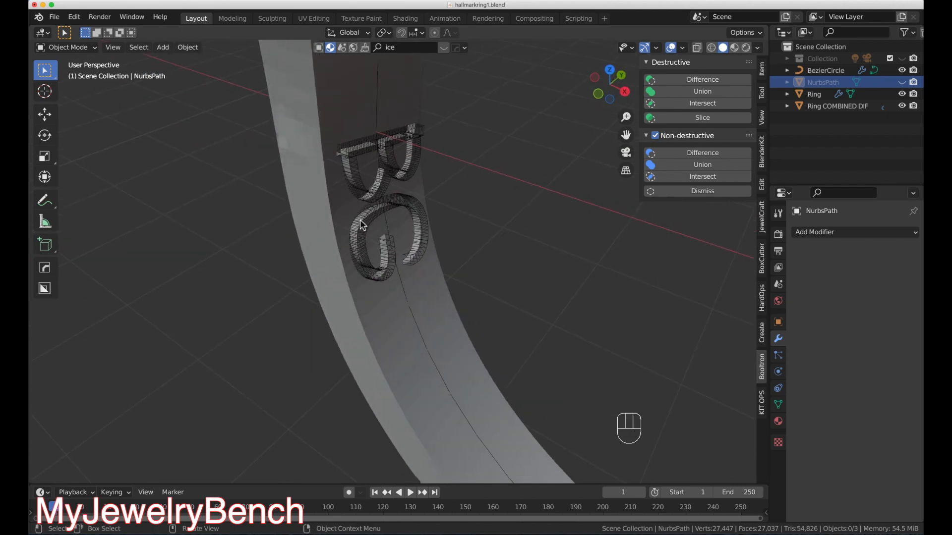
# Undo the hiding of the letters and the non-destructive Difference, back to the selected letters and ring.
pyautogui.press('super+z')
pyautogui.press('super+z')
pyautogui.press('super+z')
pyautogui.press('super+z')
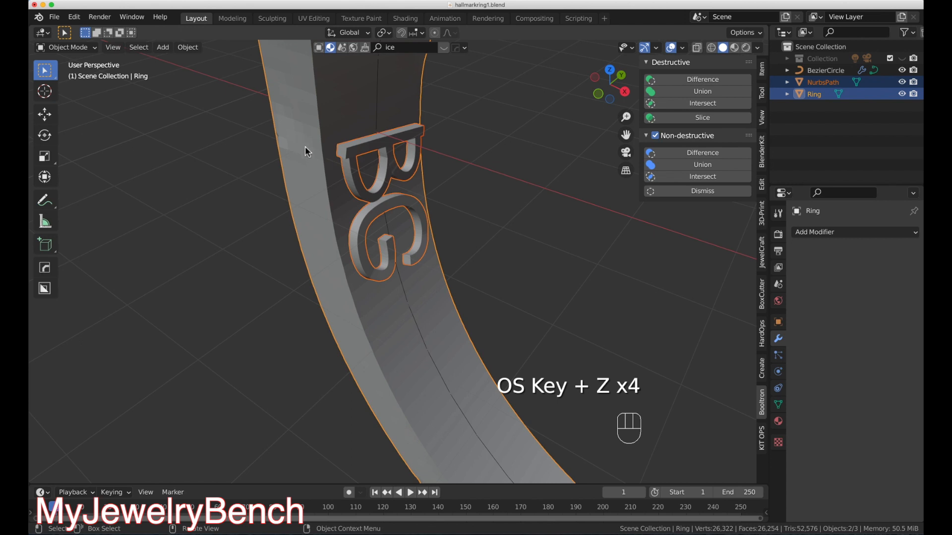
# Cut the BG letters into the inner band of the ring with a destructive Difference boolean.
pyautogui.click(700, 84)
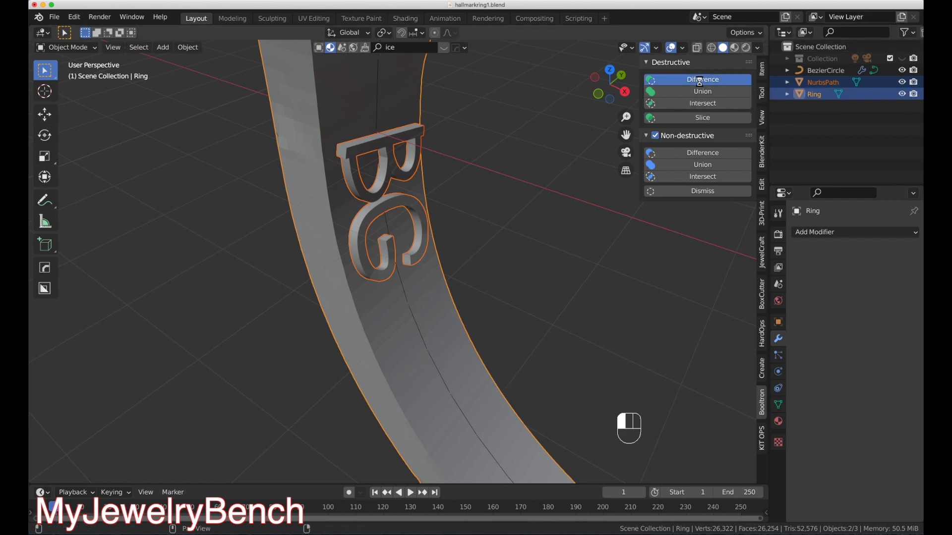
pyautogui.moveTo(575, 192); pyautogui.dragTo(495, 192, button='middle')
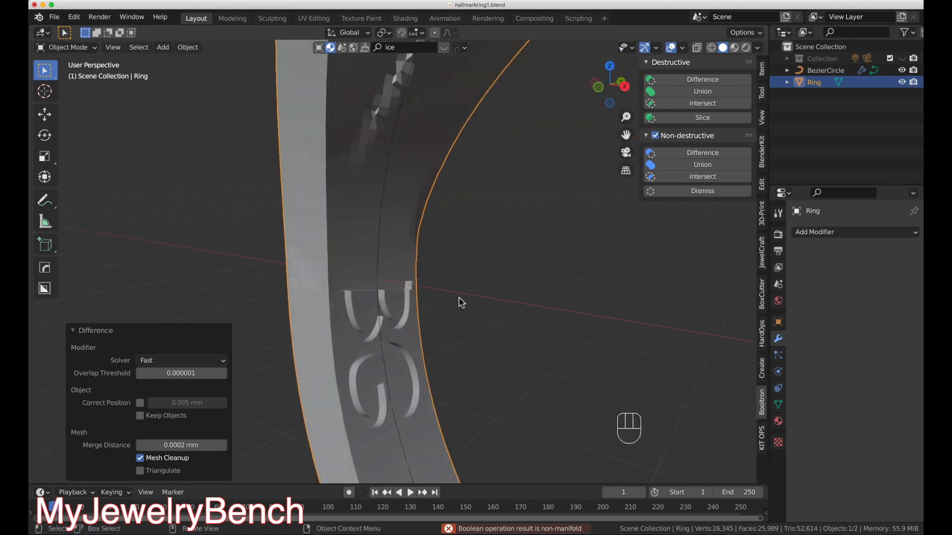
pyautogui.scroll(4, 453, 298)
pyautogui.moveTo(408, 321)
pyautogui.mouseDown(button='middle')
pyautogui.moveTo(440, 368)
pyautogui.moveTo(425, 346)
pyautogui.moveTo(350, 340)
pyautogui.moveTo(394, 320)
pyautogui.mouseUp(button='middle')
pyautogui.scroll(-10, 419, 332)
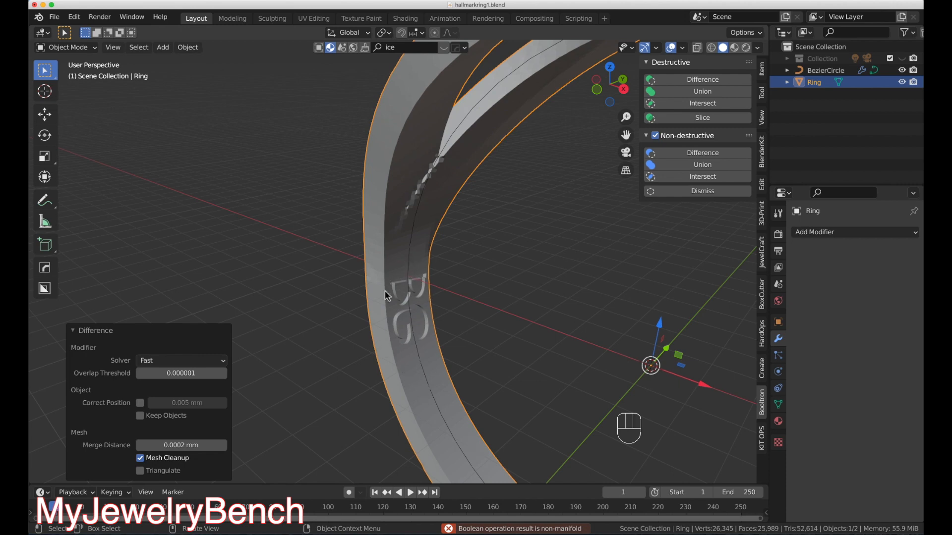
# Examine the engraved BG hallmark on the inside of the band from several angles and distances.
pyautogui.moveTo(399, 332); pyautogui.dragTo(415, 310, button='middle')
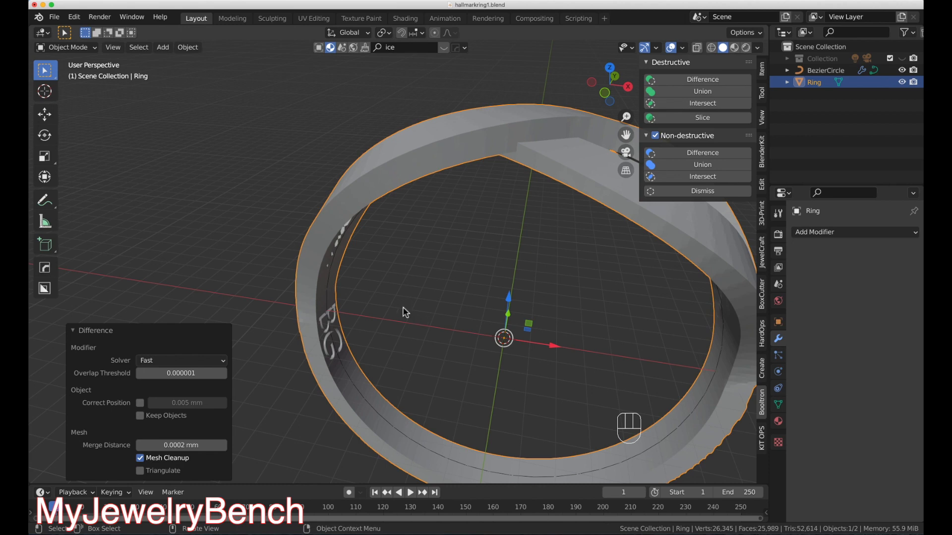
pyautogui.moveTo(403, 314)
pyautogui.mouseDown(button='middle')
pyautogui.moveTo(223, 260)
pyautogui.moveTo(276, 323)
pyautogui.mouseUp(button='middle')
pyautogui.scroll(8, 365, 285)
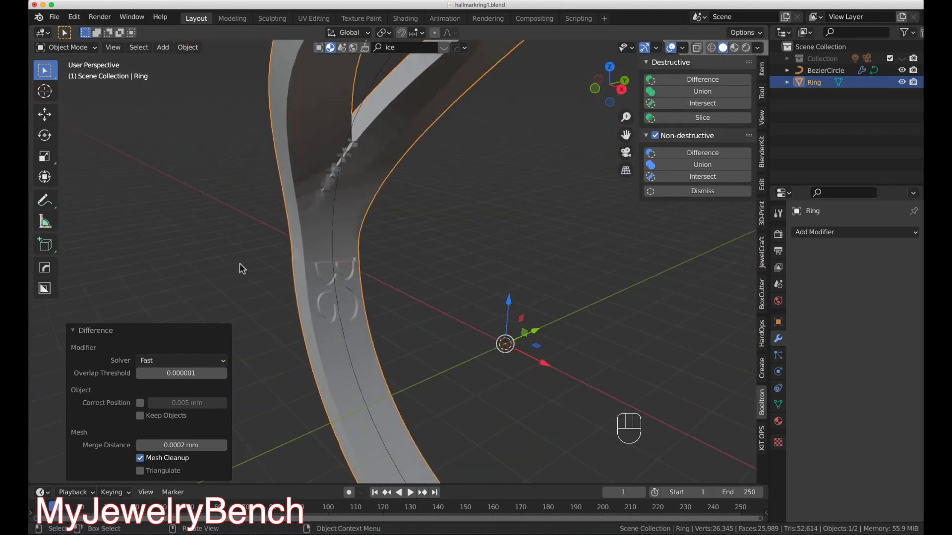
pyautogui.moveTo(293, 280)
pyautogui.mouseDown(button='middle')
pyautogui.moveTo(341, 285)
pyautogui.moveTo(305, 288)
pyautogui.mouseUp(button='middle')
pyautogui.scroll(3, 303, 297)
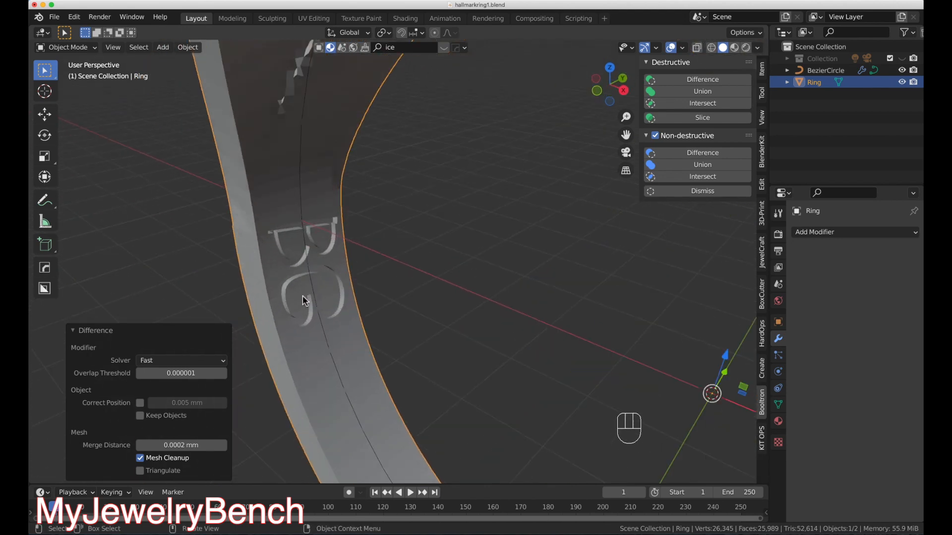
pyautogui.scroll(-2, 304, 296)
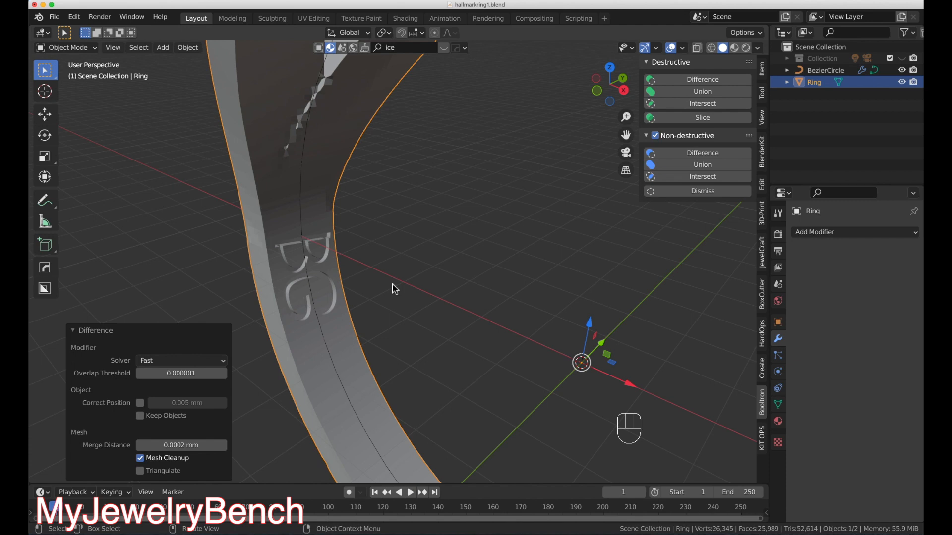
pyautogui.moveTo(372, 304); pyautogui.dragTo(537, 268, button='middle')
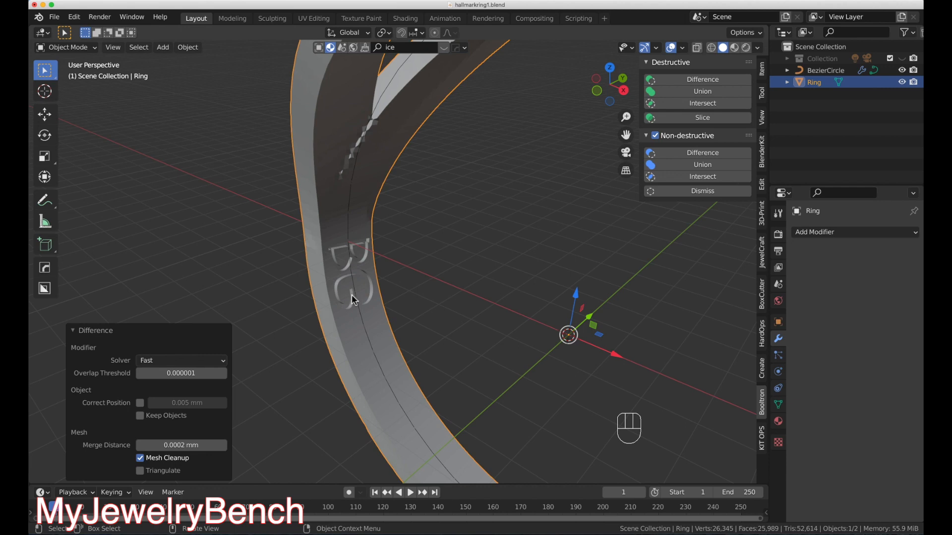
pyautogui.moveTo(381, 206); pyautogui.dragTo(283, 283, button='middle')
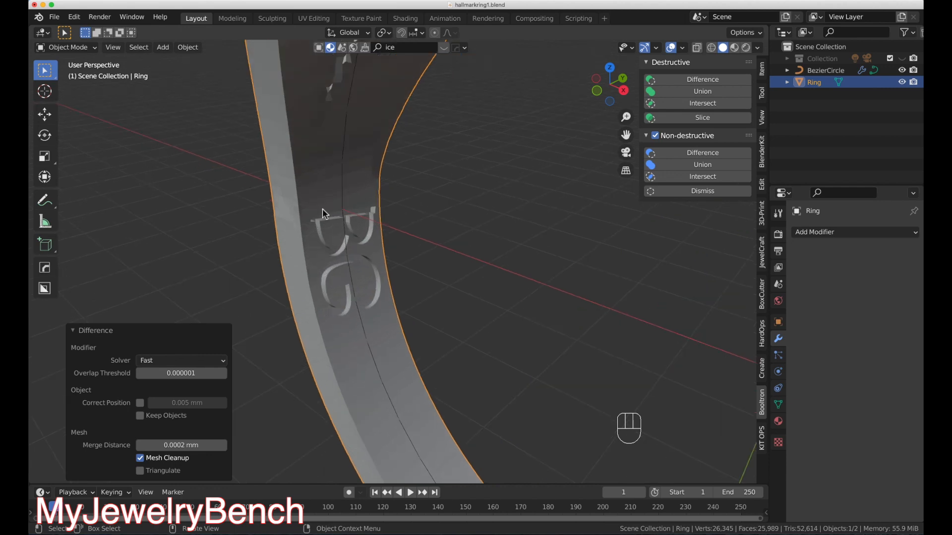